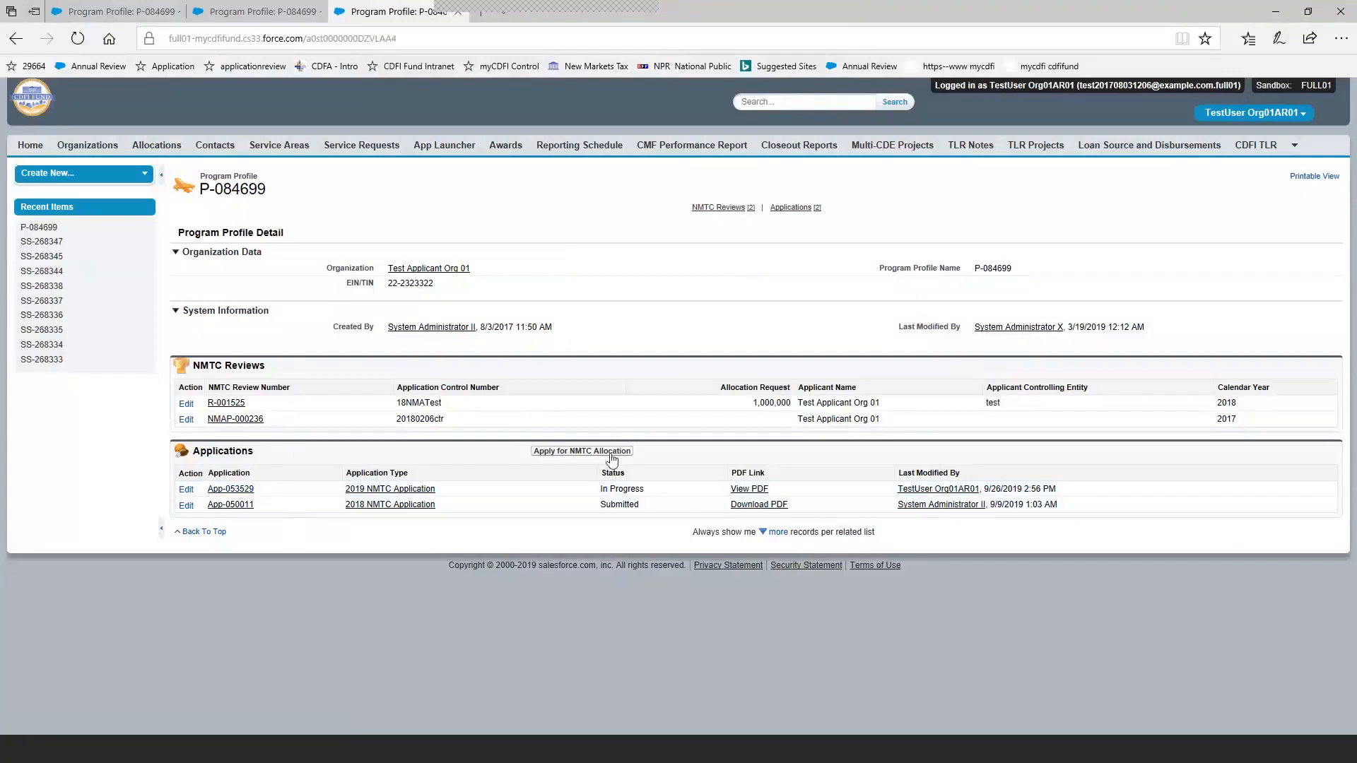
# Open the in-progress 2019 NMTC Application from the Applications list of the program profile.
pyautogui.click(604, 458)
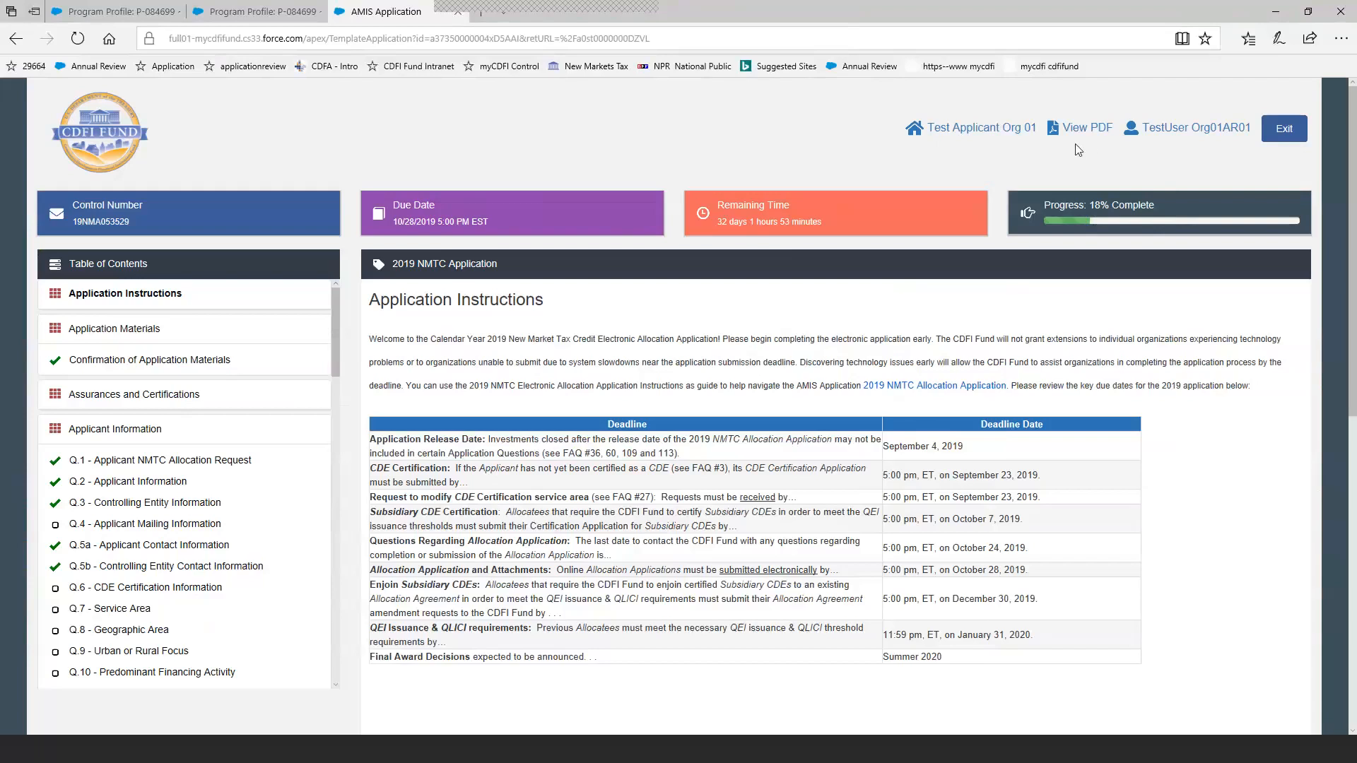
pyautogui.click(1282, 137)
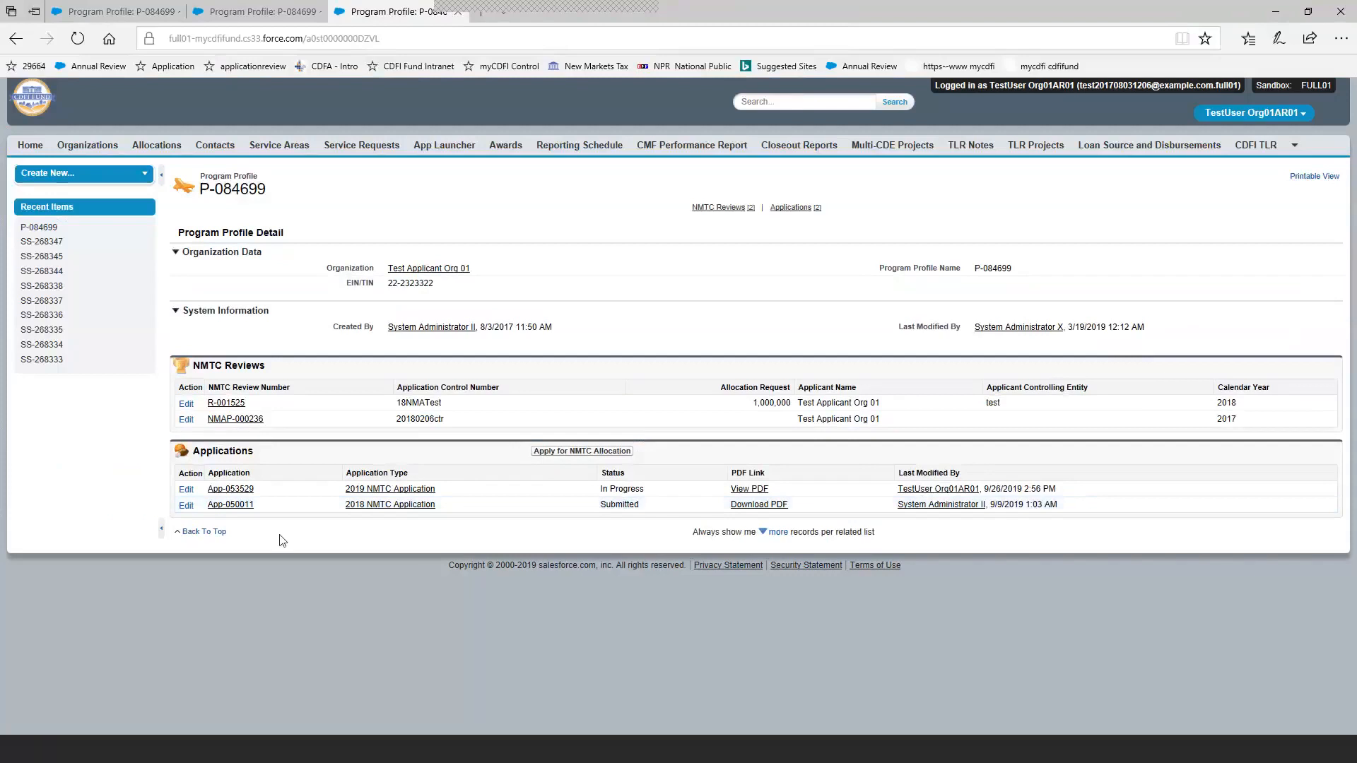
pyautogui.click(246, 489)
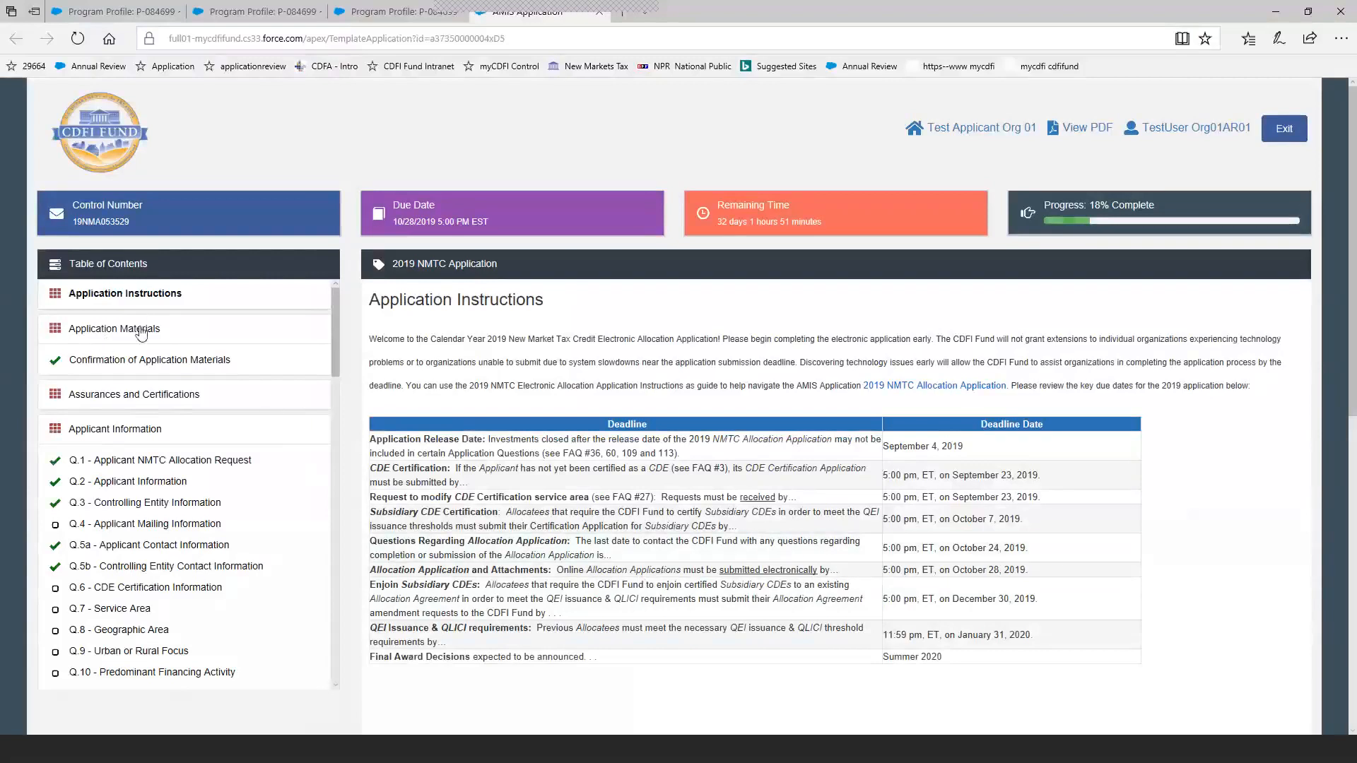
# Collapse the Application Materials, Applicant Information and Part III: Management Capacity sections in the table of contents.
pyautogui.click(53, 334)
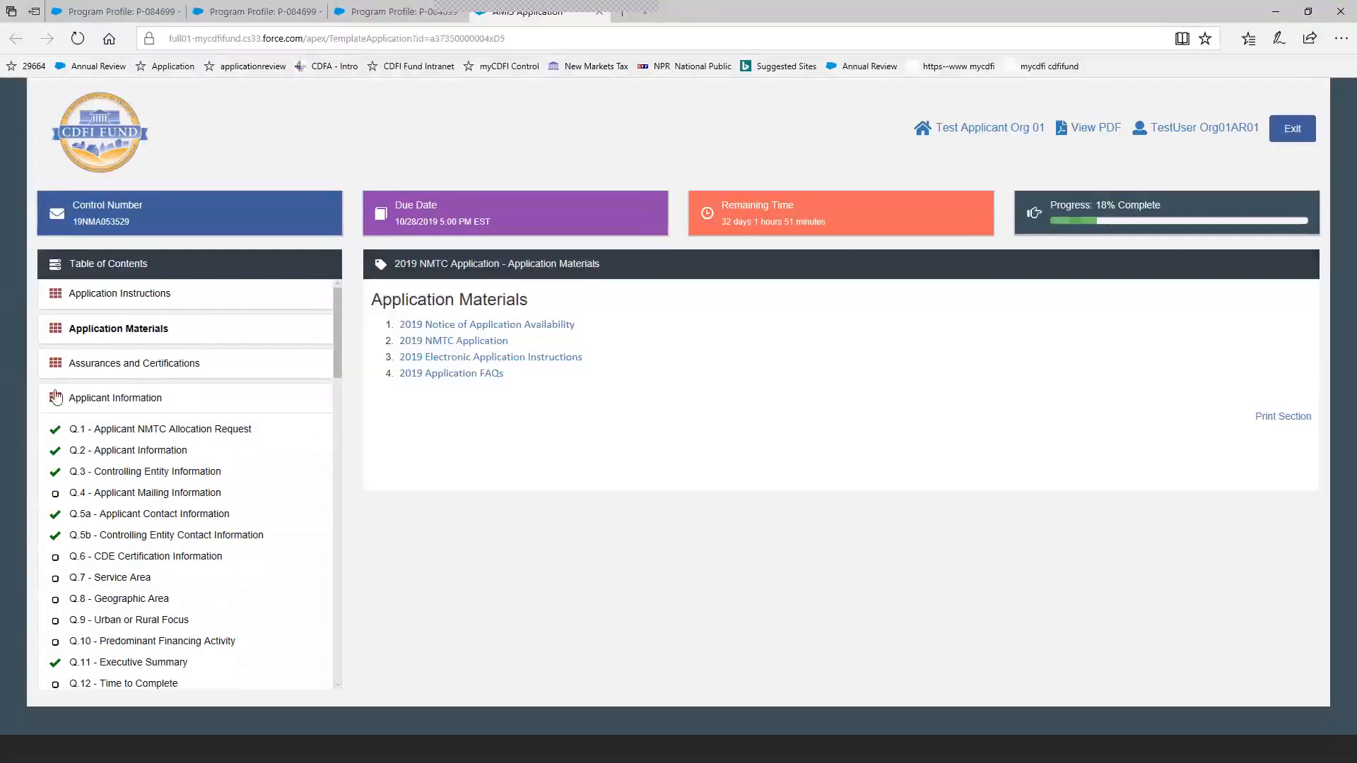
pyautogui.click(56, 398)
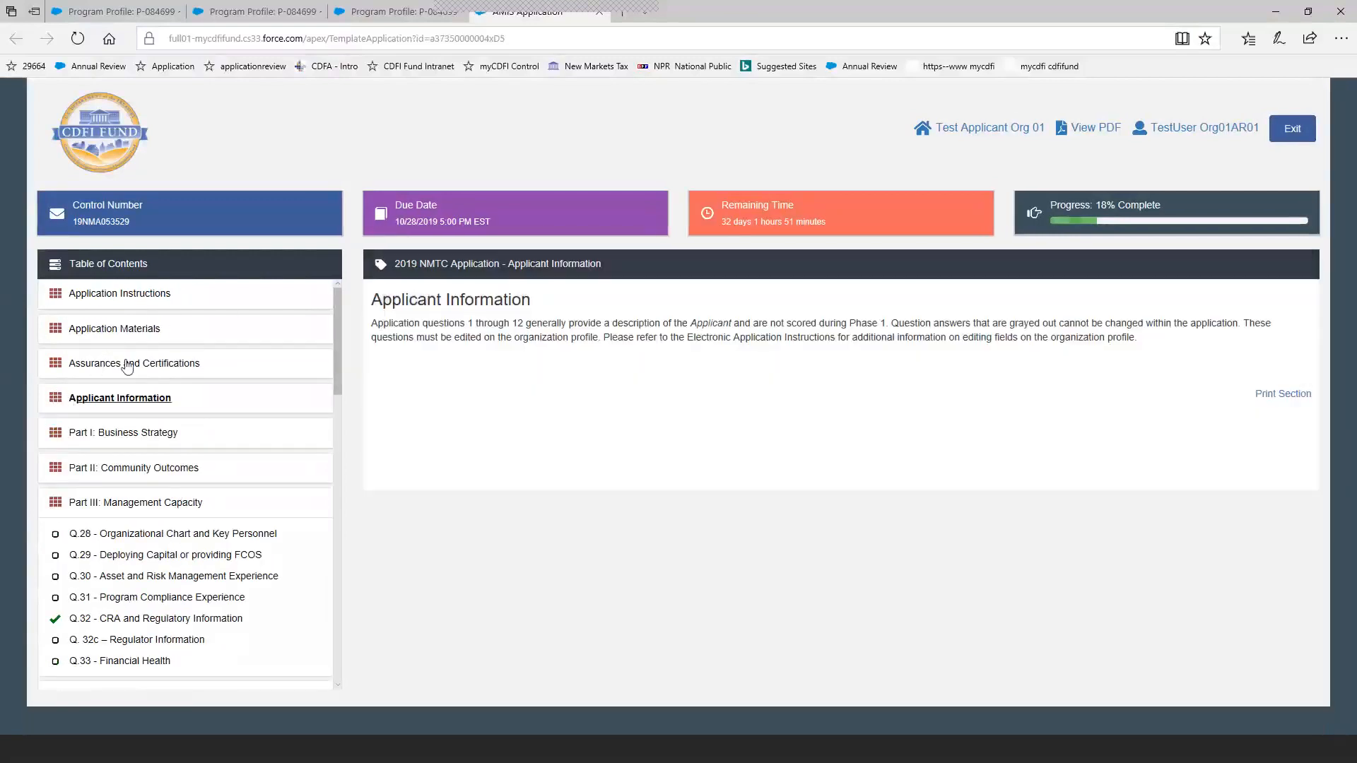
pyautogui.click(55, 507)
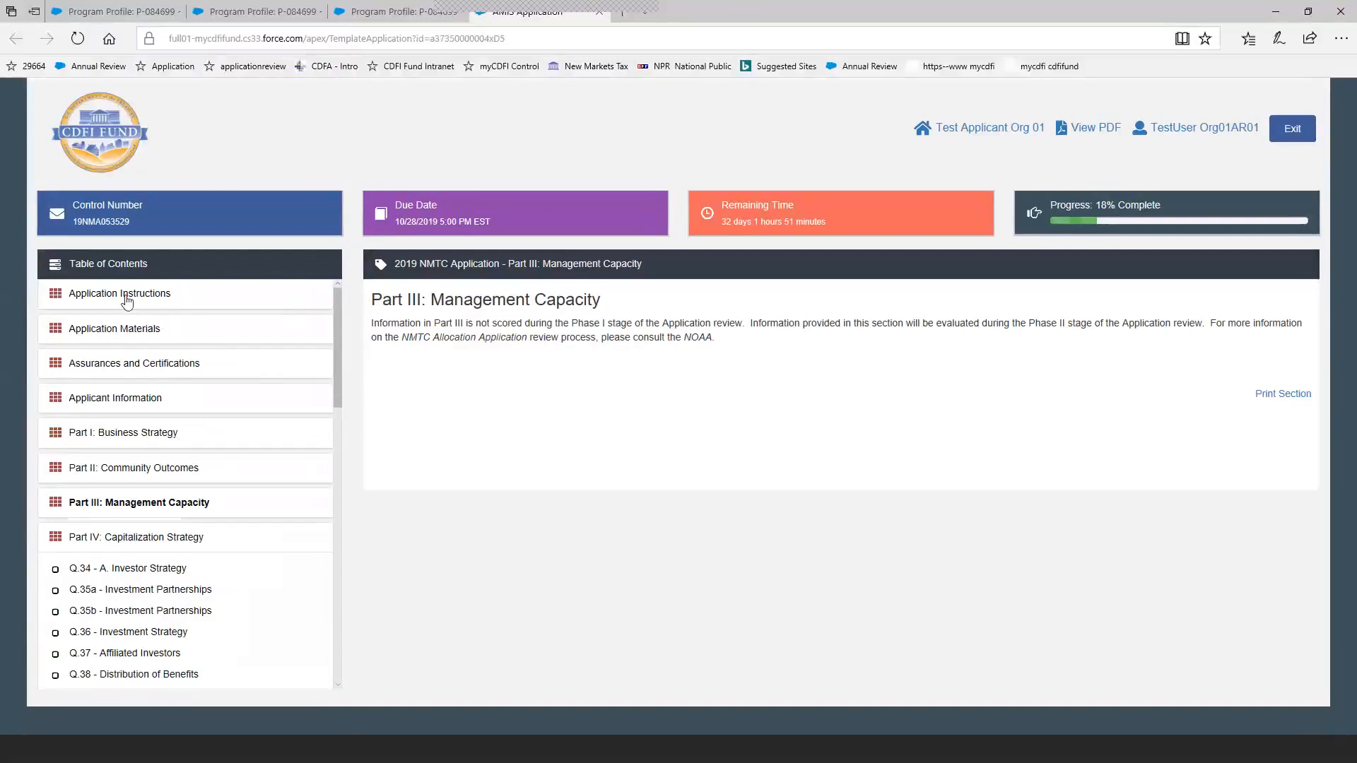
# Expand the Applicant Information section, view Q.1 - Applicant NMTC Allocation Request, and collapse the section again.
pyautogui.click(123, 400)
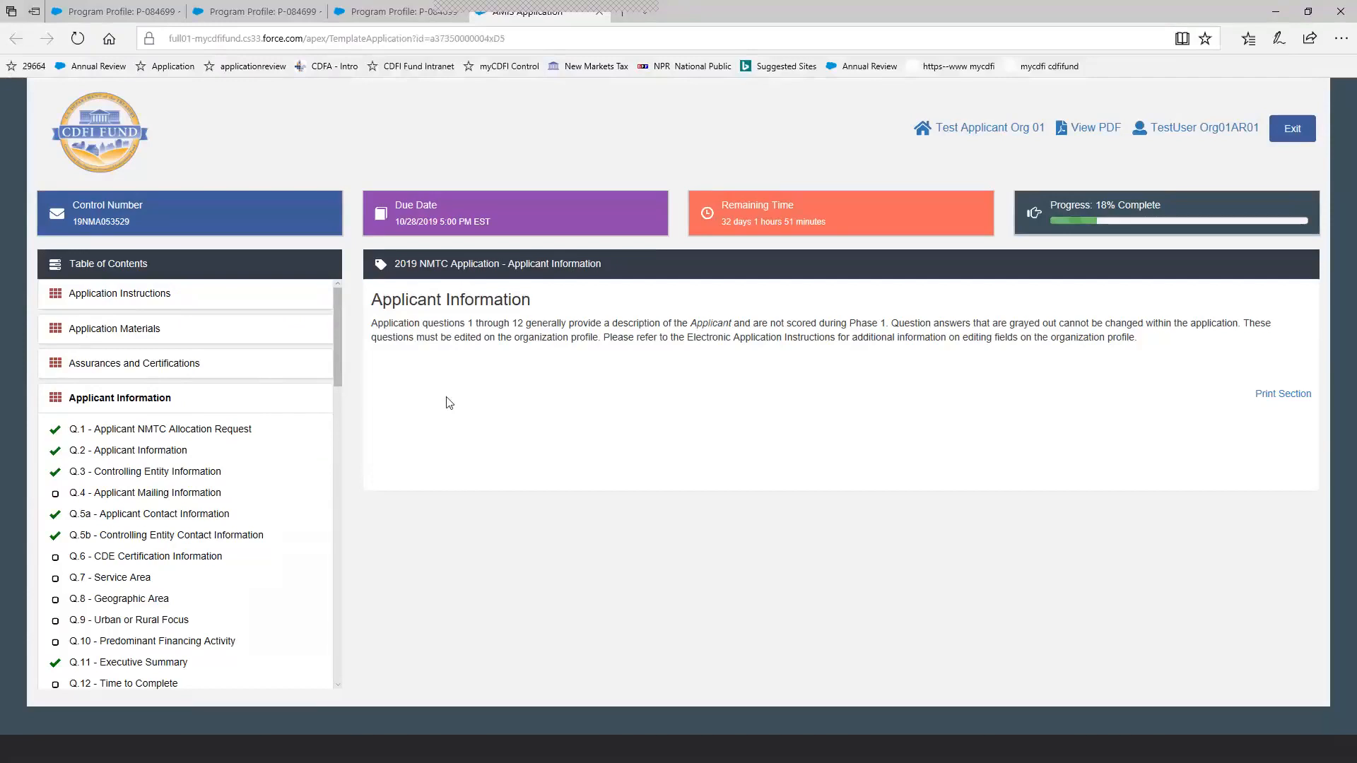
pyautogui.click(195, 436)
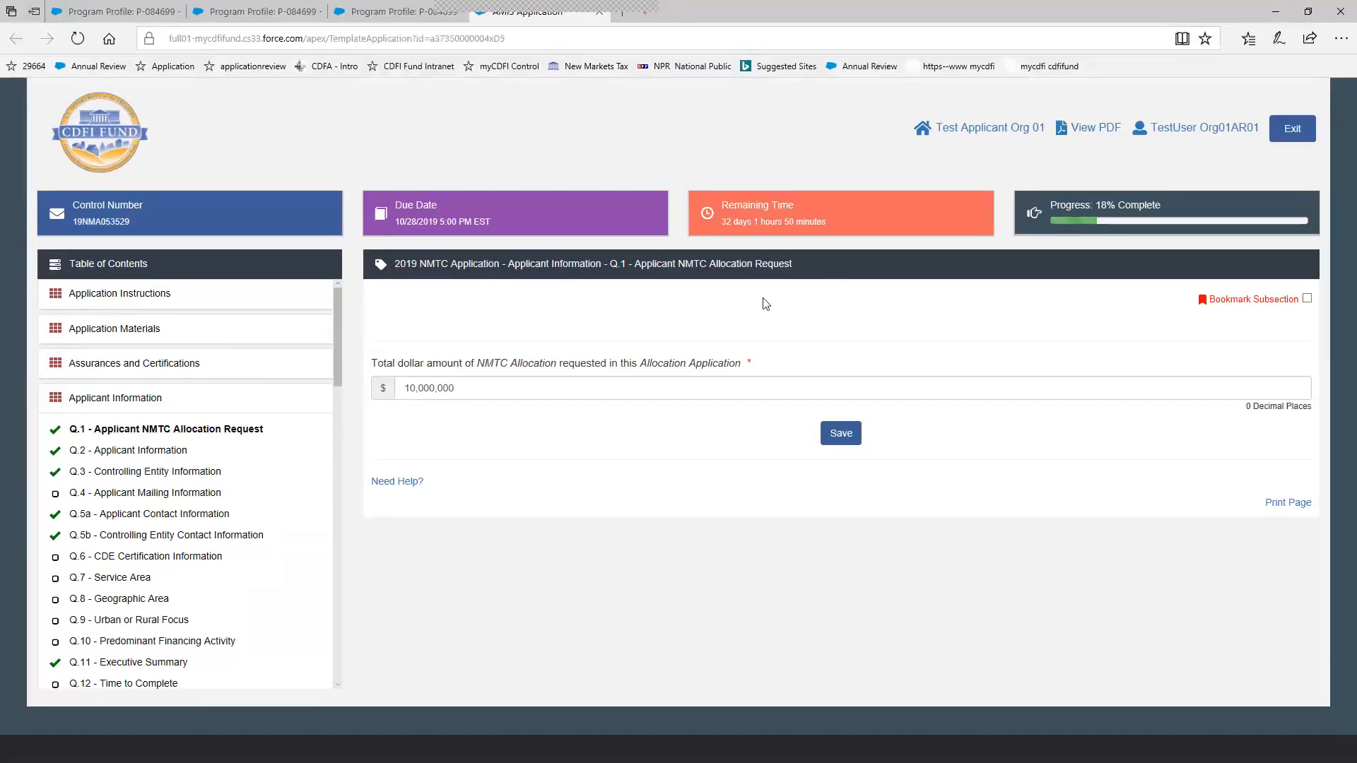
pyautogui.click(136, 402)
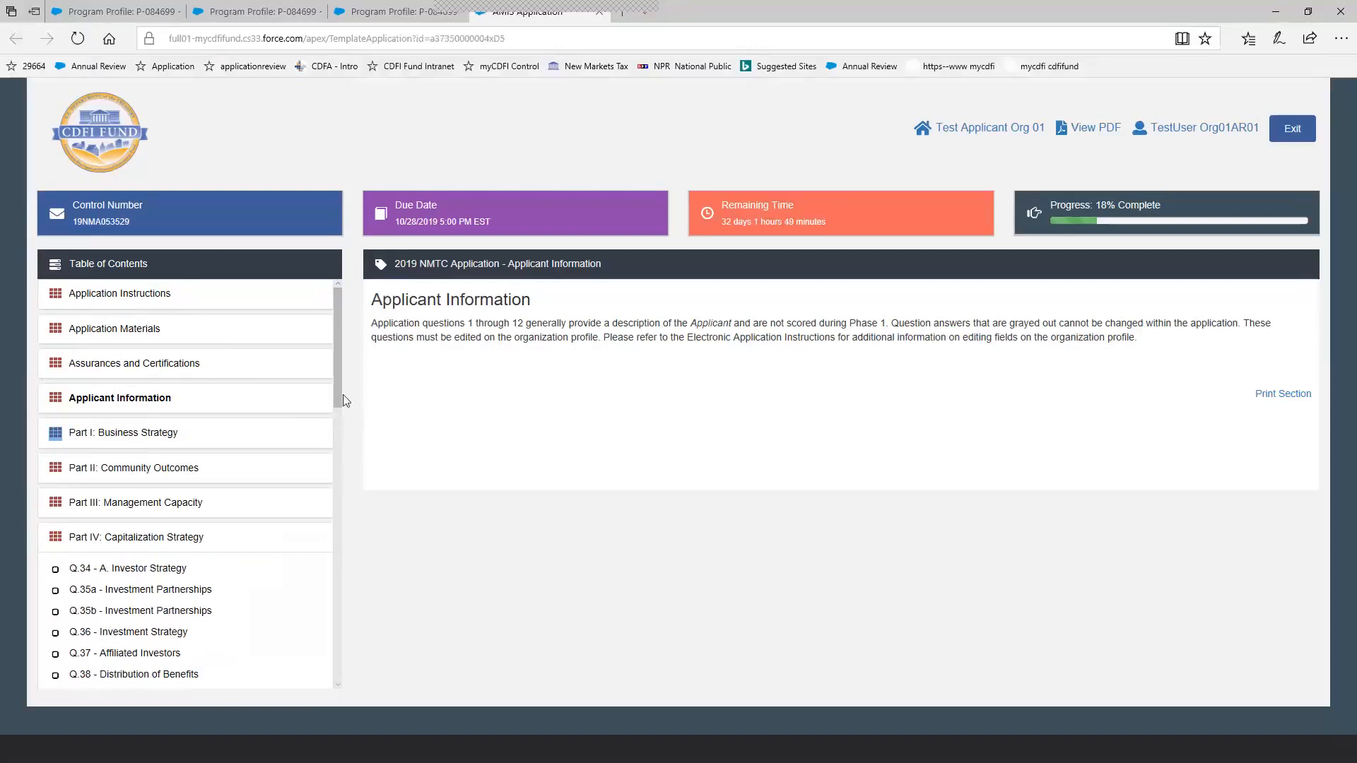
# Look through the remaining sections of the table of contents and open the Glossary of Terms.
pyautogui.moveTo(336, 401); pyautogui.dragTo(341, 614)
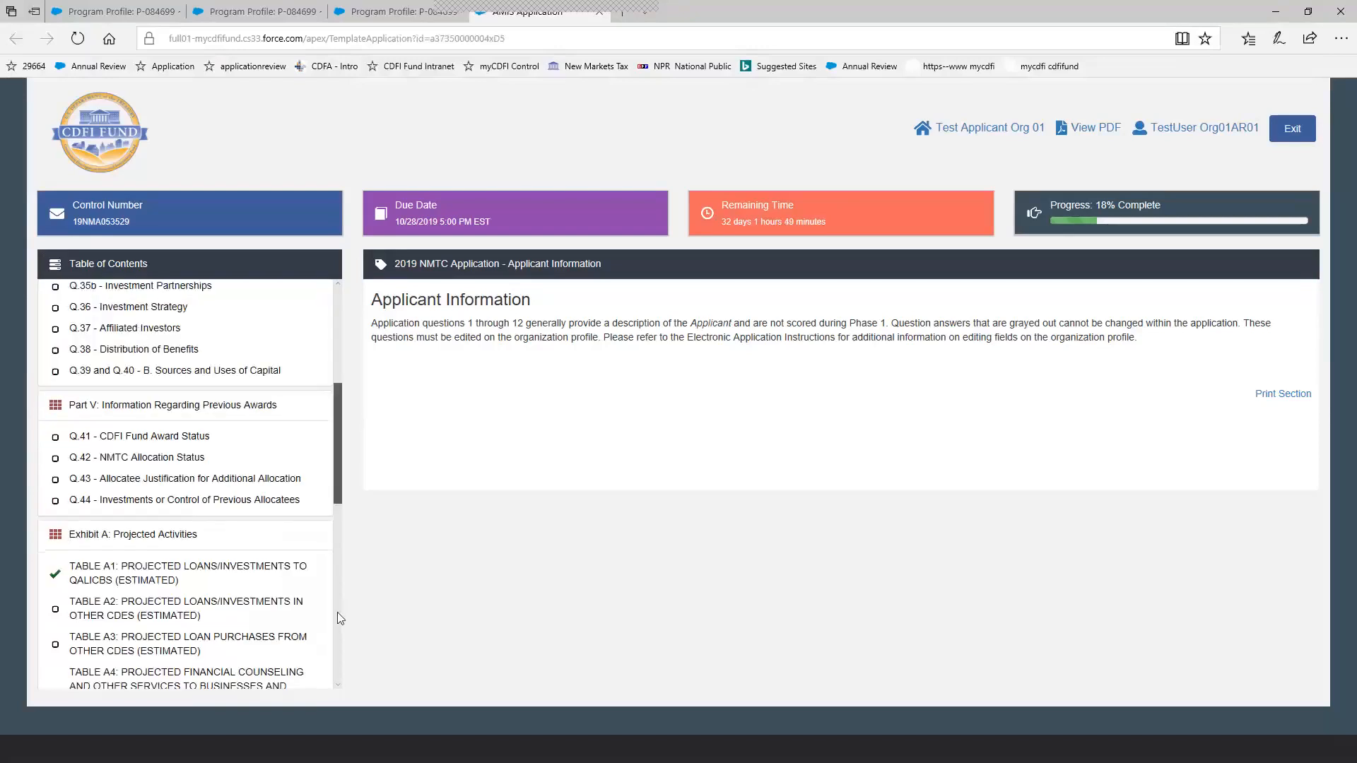
pyautogui.scroll(-8, 337, 640)
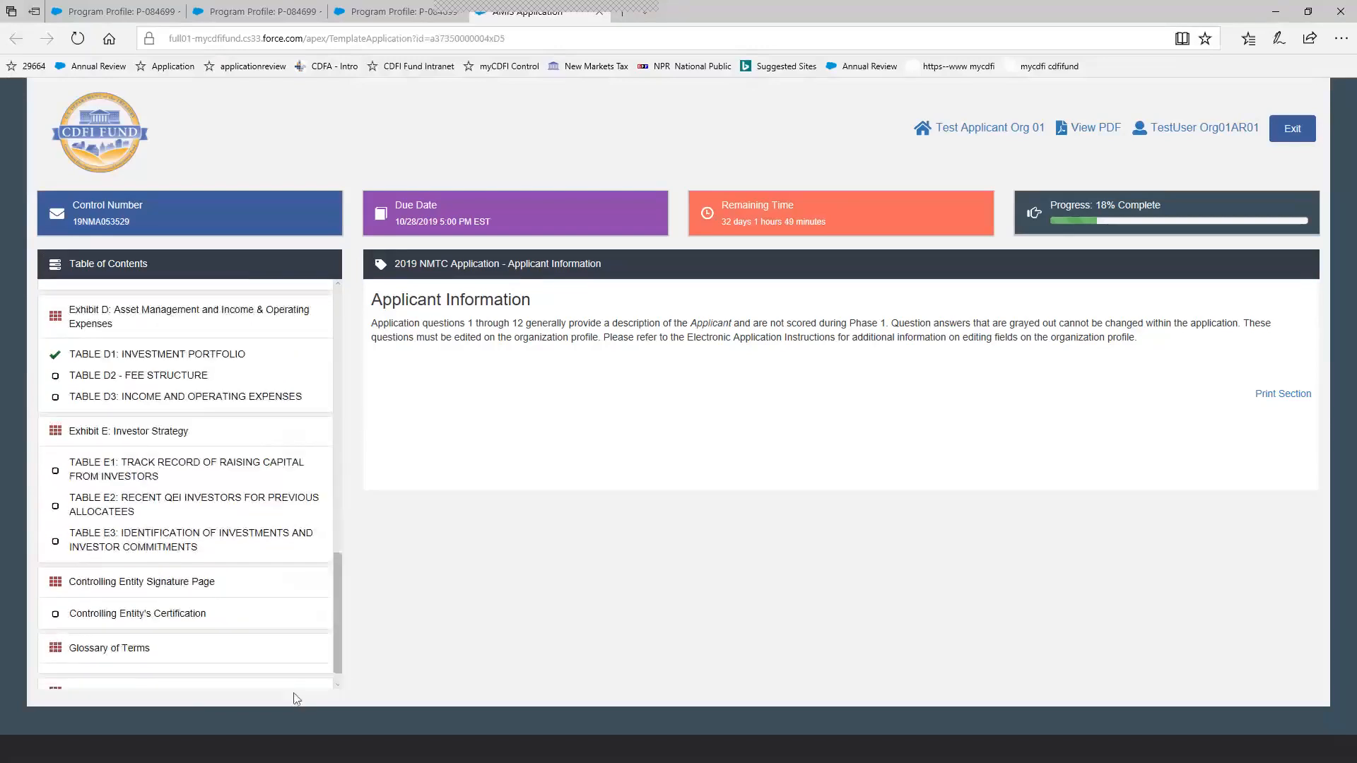
pyautogui.click(142, 654)
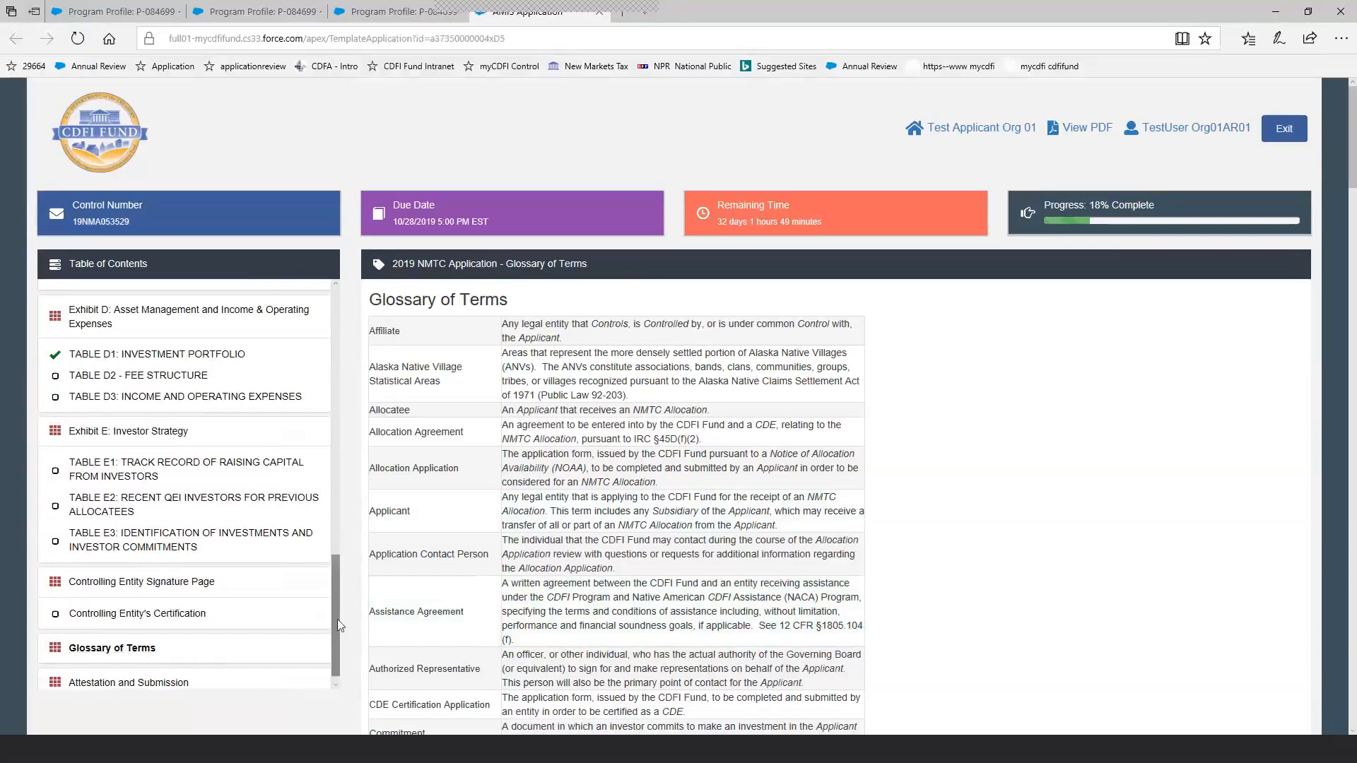
# Open the Application Instructions and review the deadline table and the Getting Help contact information.
pyautogui.moveTo(337, 619); pyautogui.dragTo(359, 308)
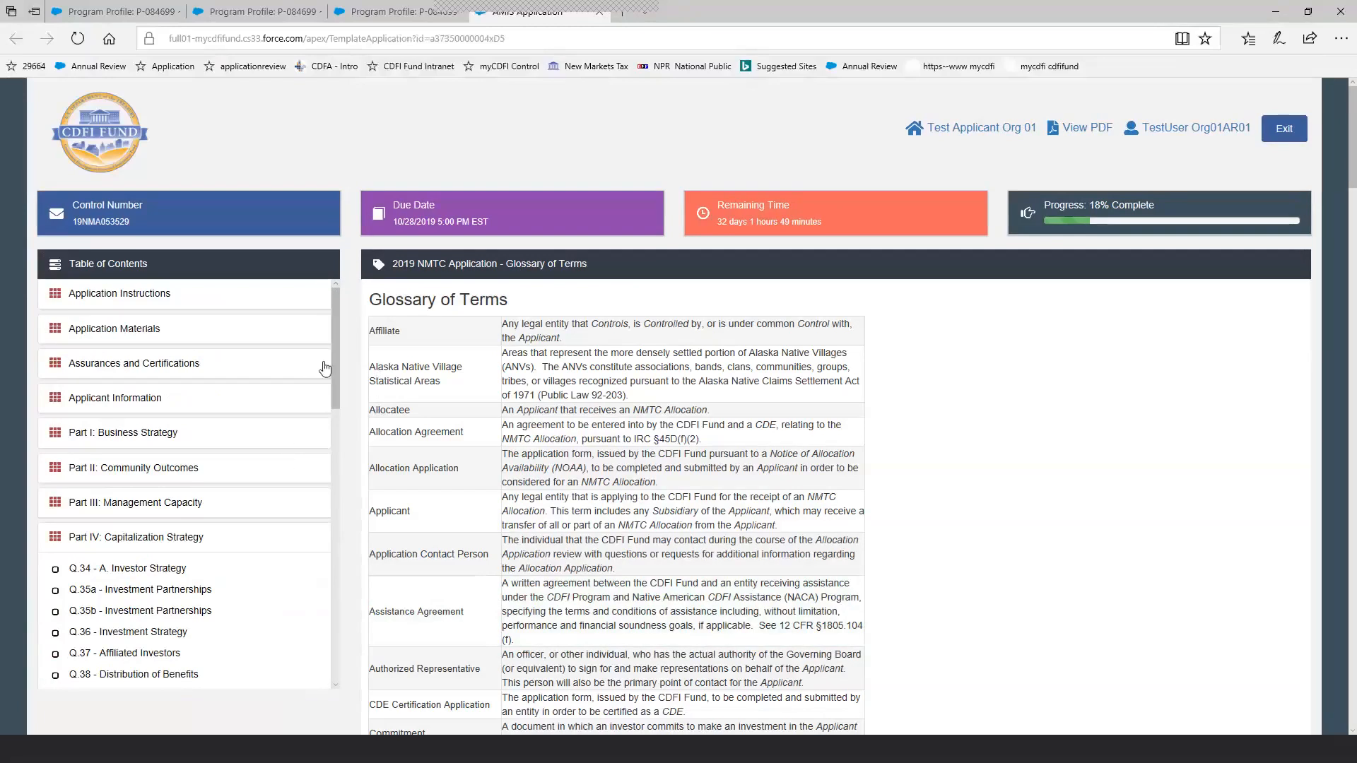
pyautogui.click(130, 296)
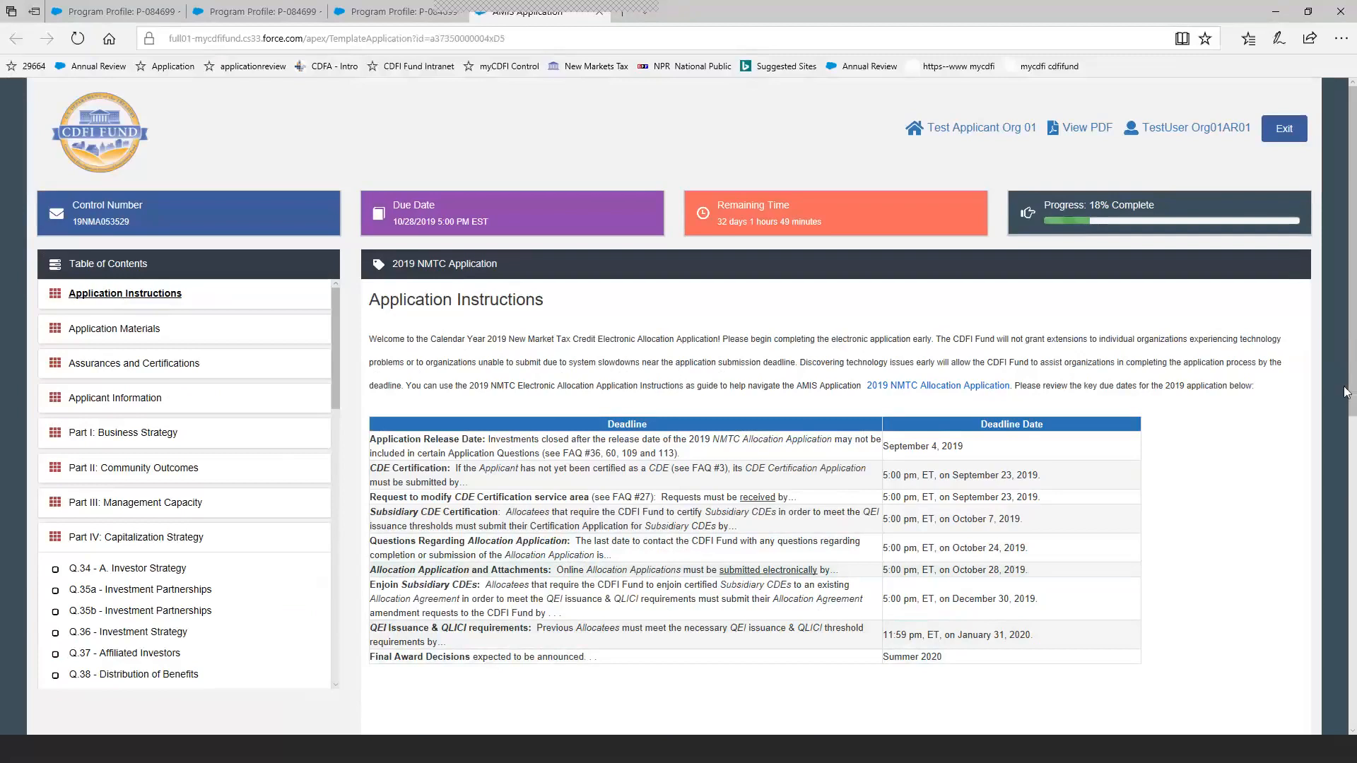
pyautogui.moveTo(1345, 391); pyautogui.dragTo(1325, 616)
pyautogui.click(1342, 434)
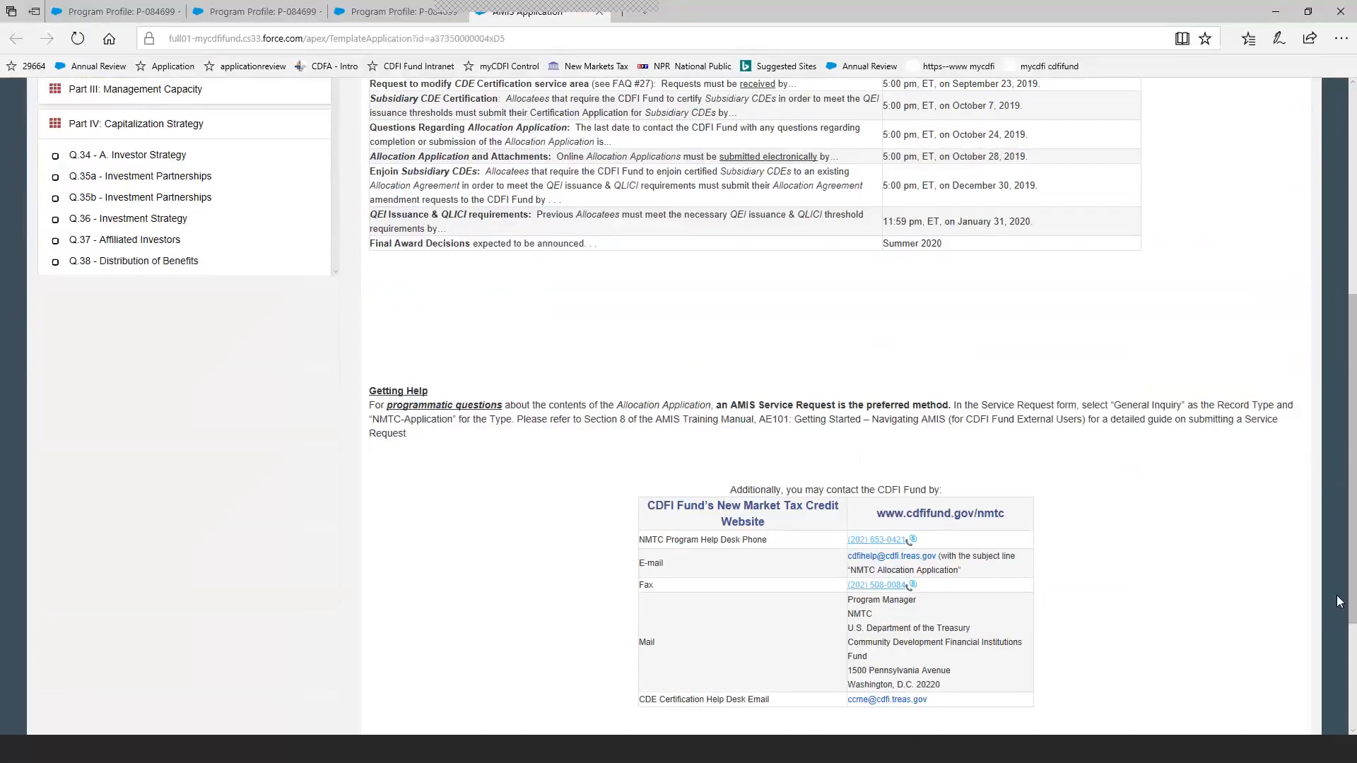
pyautogui.moveTo(1352, 602); pyautogui.dragTo(1350, 621)
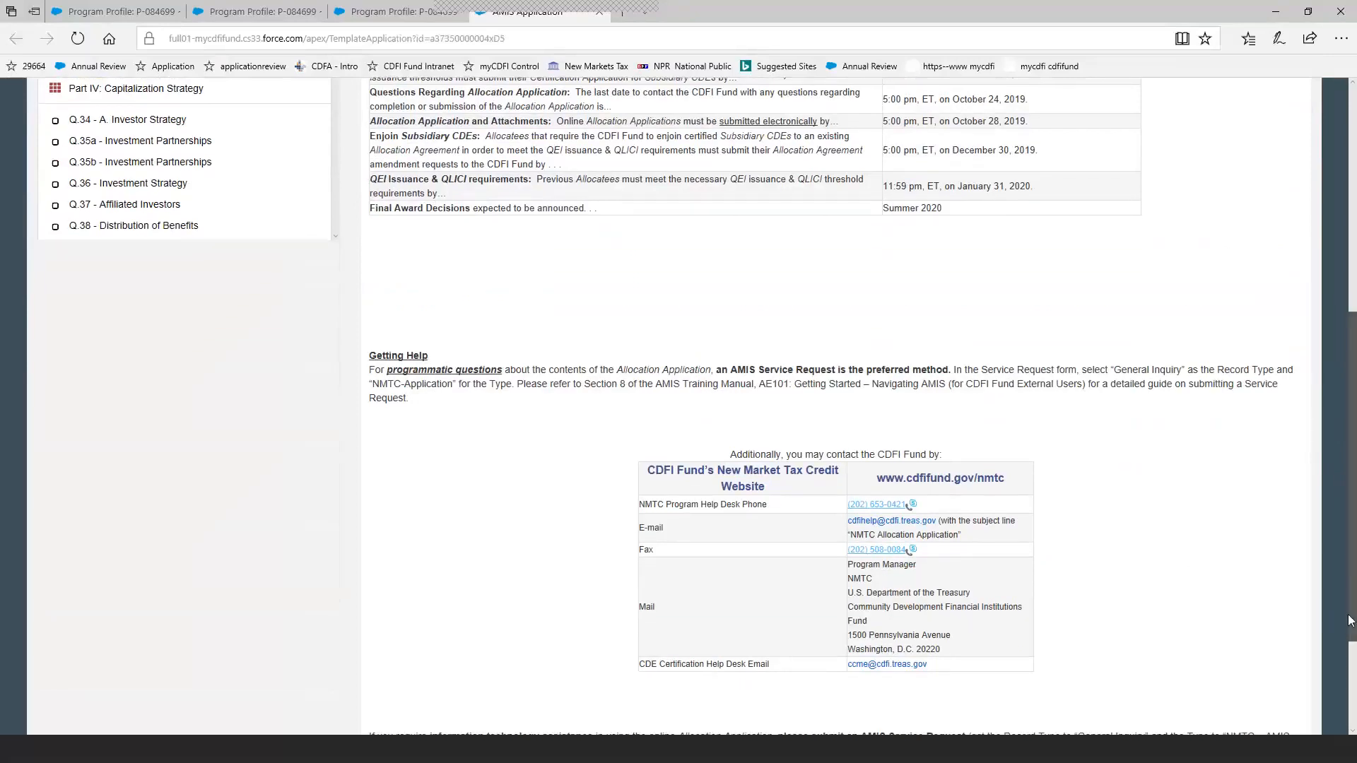
pyautogui.moveTo(1350, 620); pyautogui.dragTo(1352, 426)
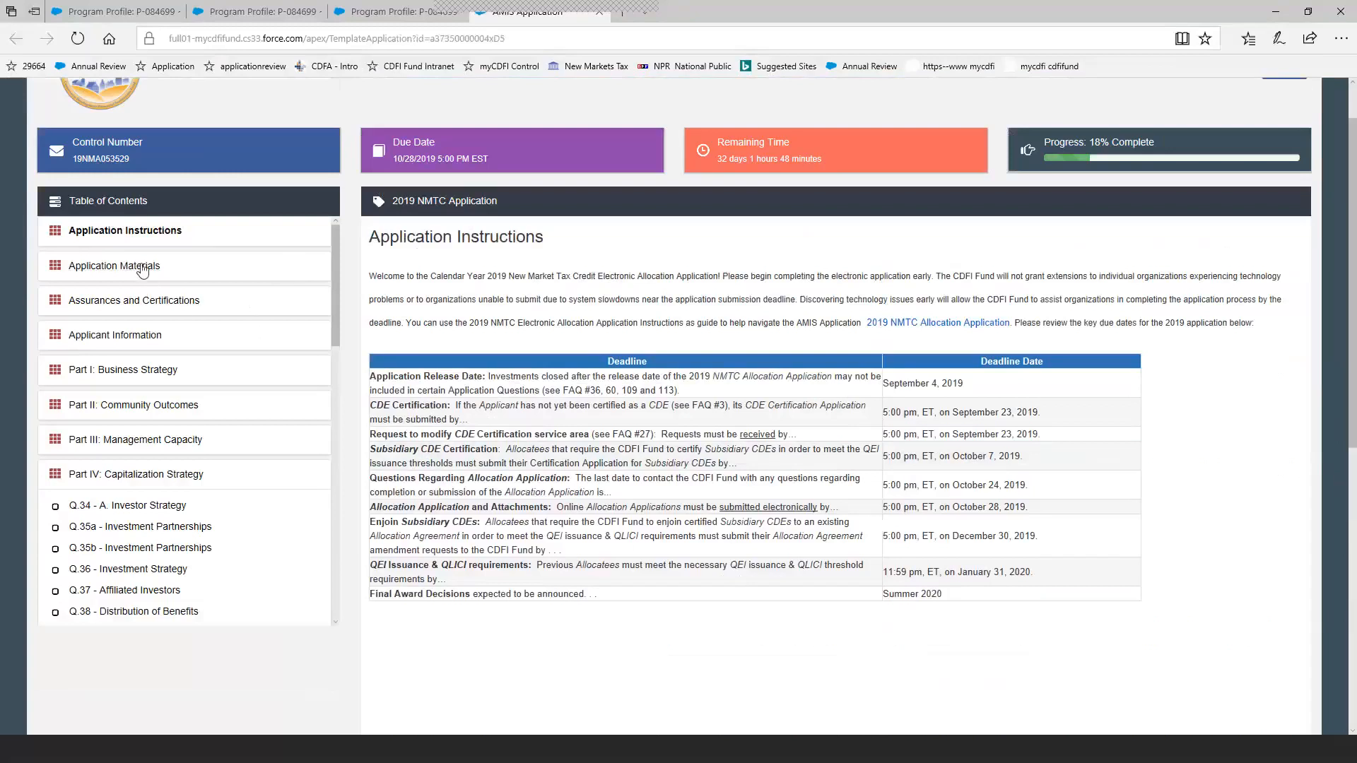
# View the Application Materials list and open the Confirmation of Application Materials subsection.
pyautogui.click(142, 270)
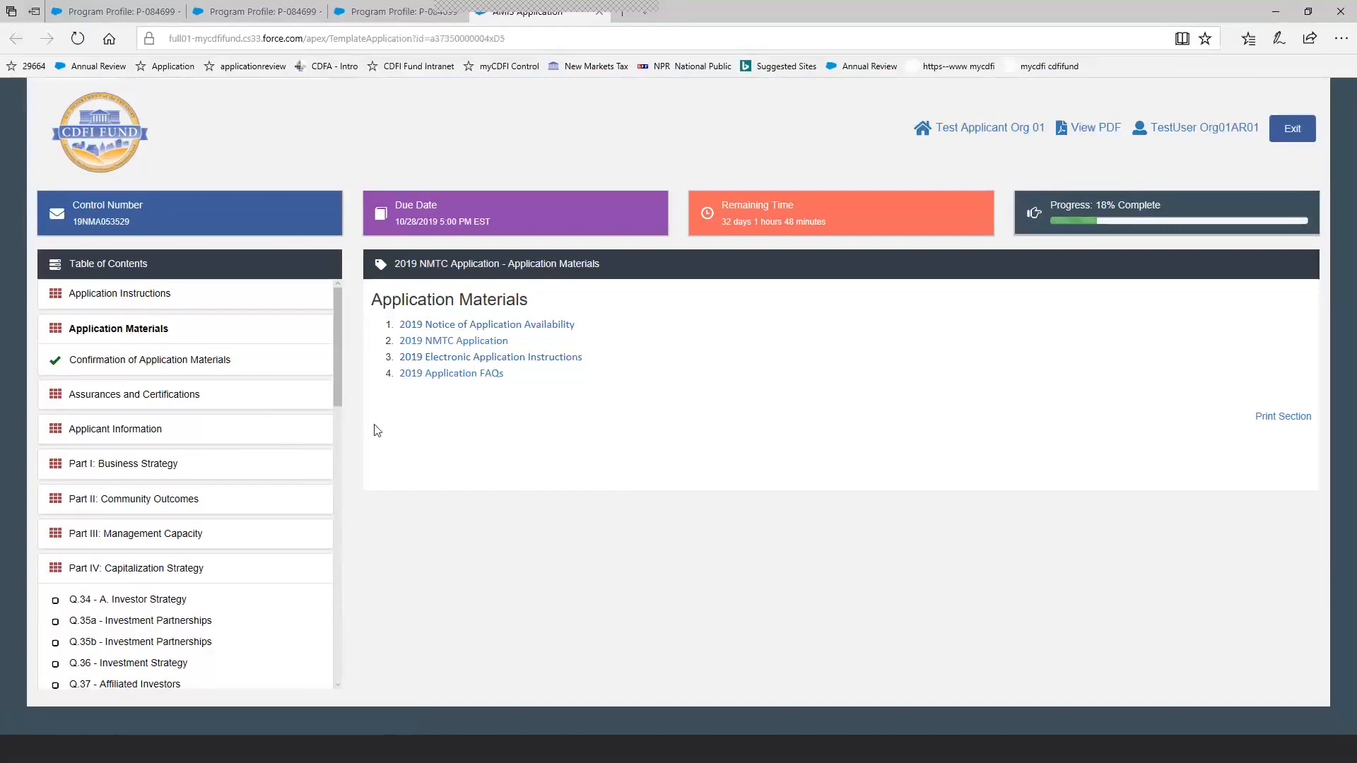
pyautogui.click(211, 365)
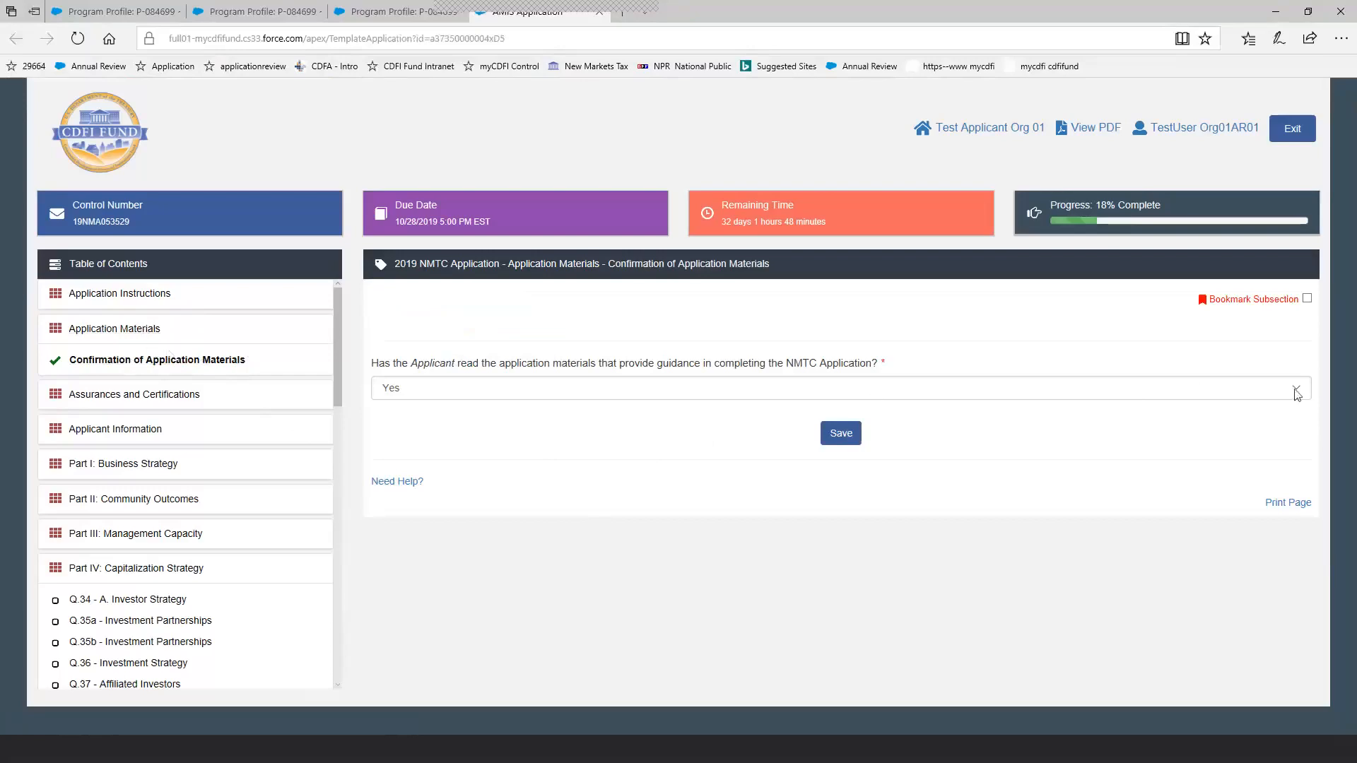
# Blank out the answer about whether the Applicant has read the application materials and save the subsection.
pyautogui.click(669, 393)
pyautogui.click(659, 388)
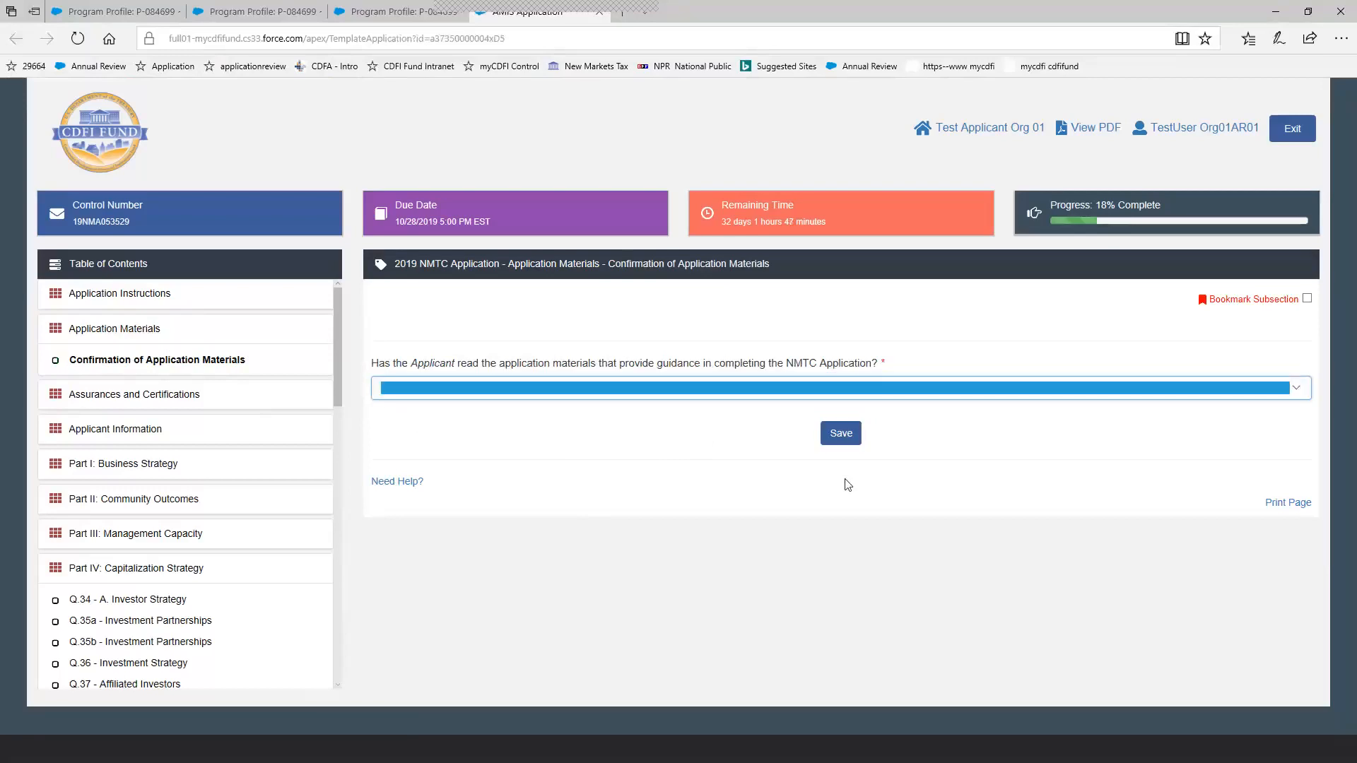
pyautogui.click(845, 443)
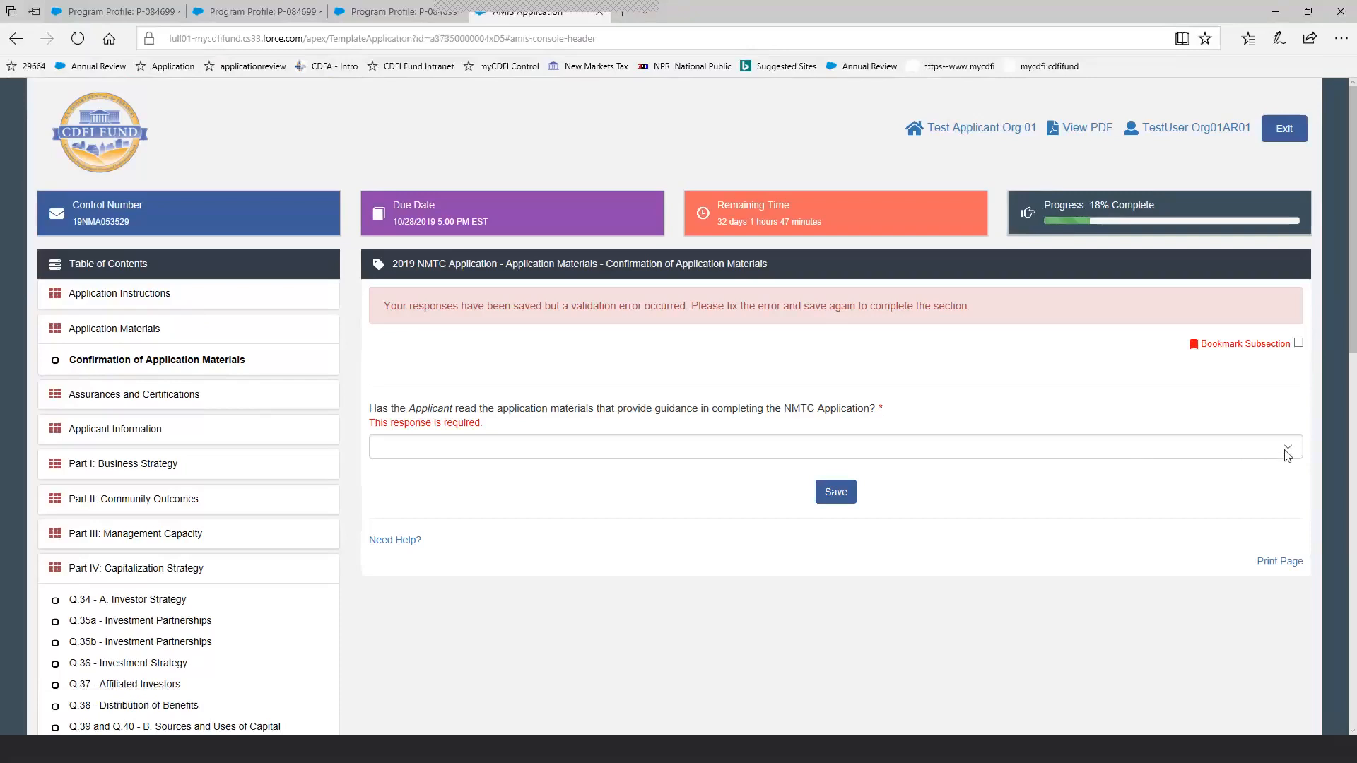
pyautogui.click(1299, 345)
pyautogui.click(1298, 344)
pyautogui.click(1290, 452)
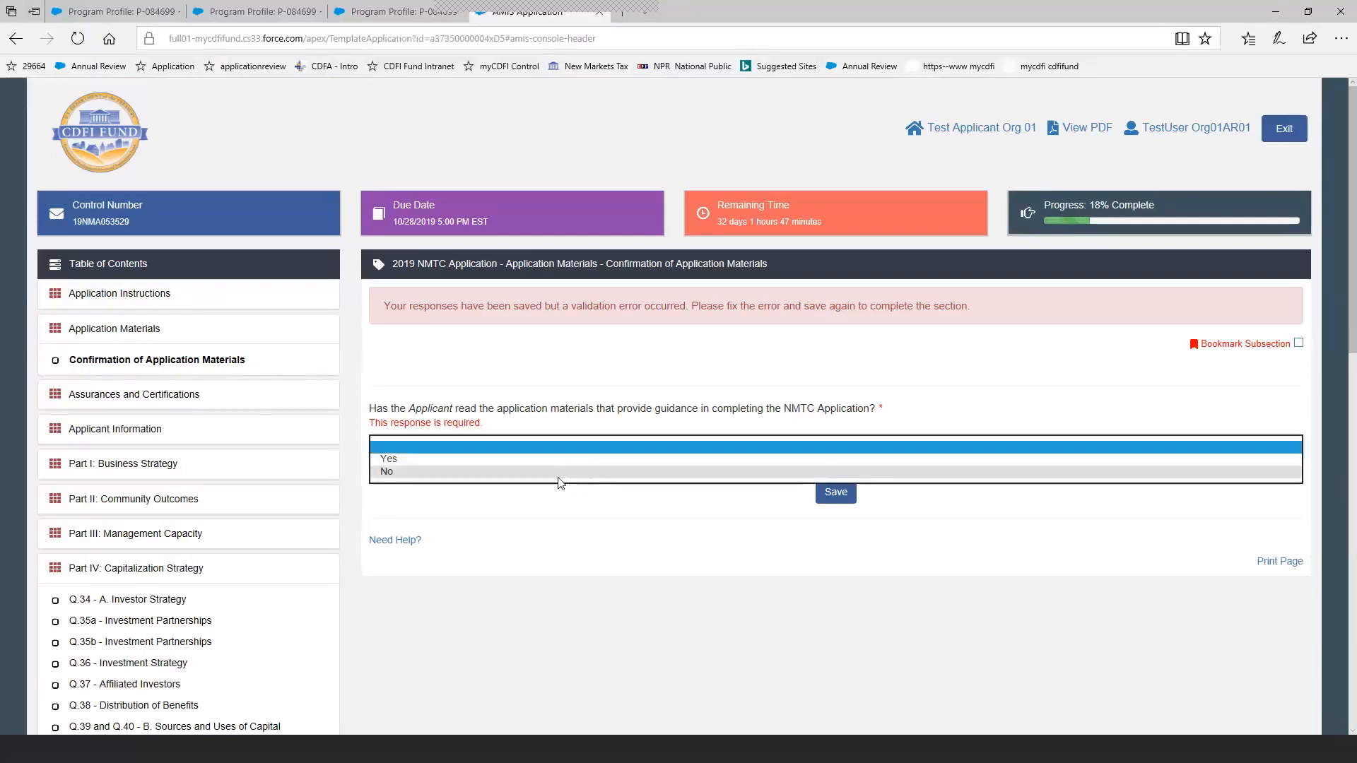
pyautogui.click(639, 538)
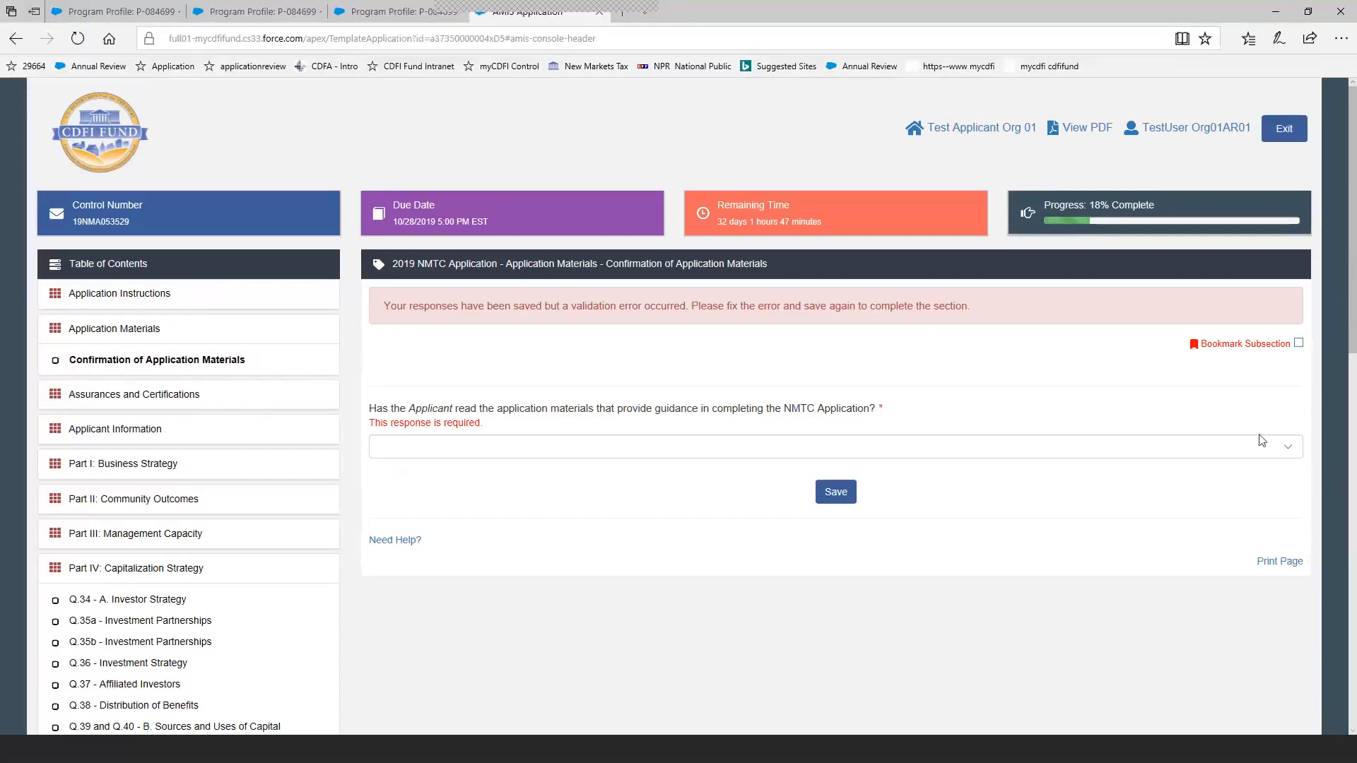
# Answer Yes to whether the Applicant has read the application materials and save the subsection.
pyautogui.click(1004, 448)
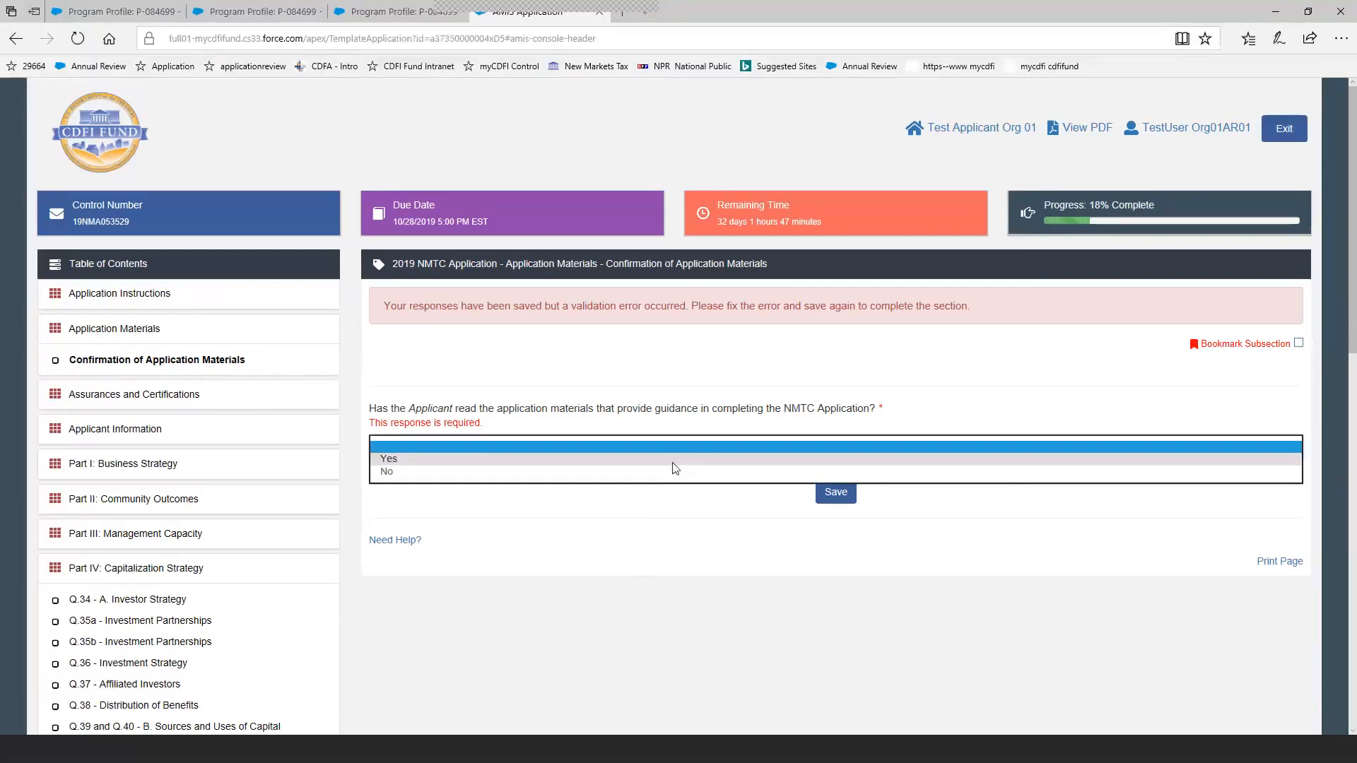
pyautogui.click(634, 461)
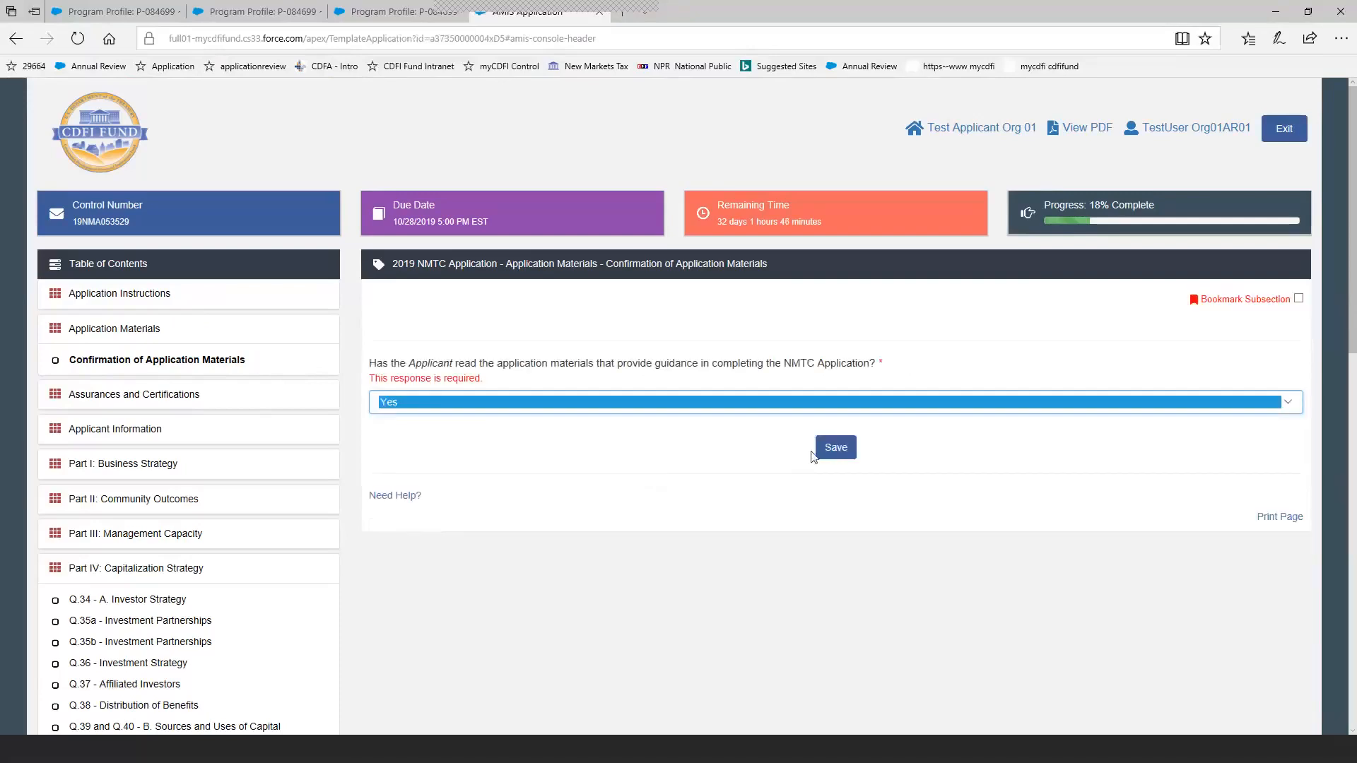
pyautogui.click(850, 451)
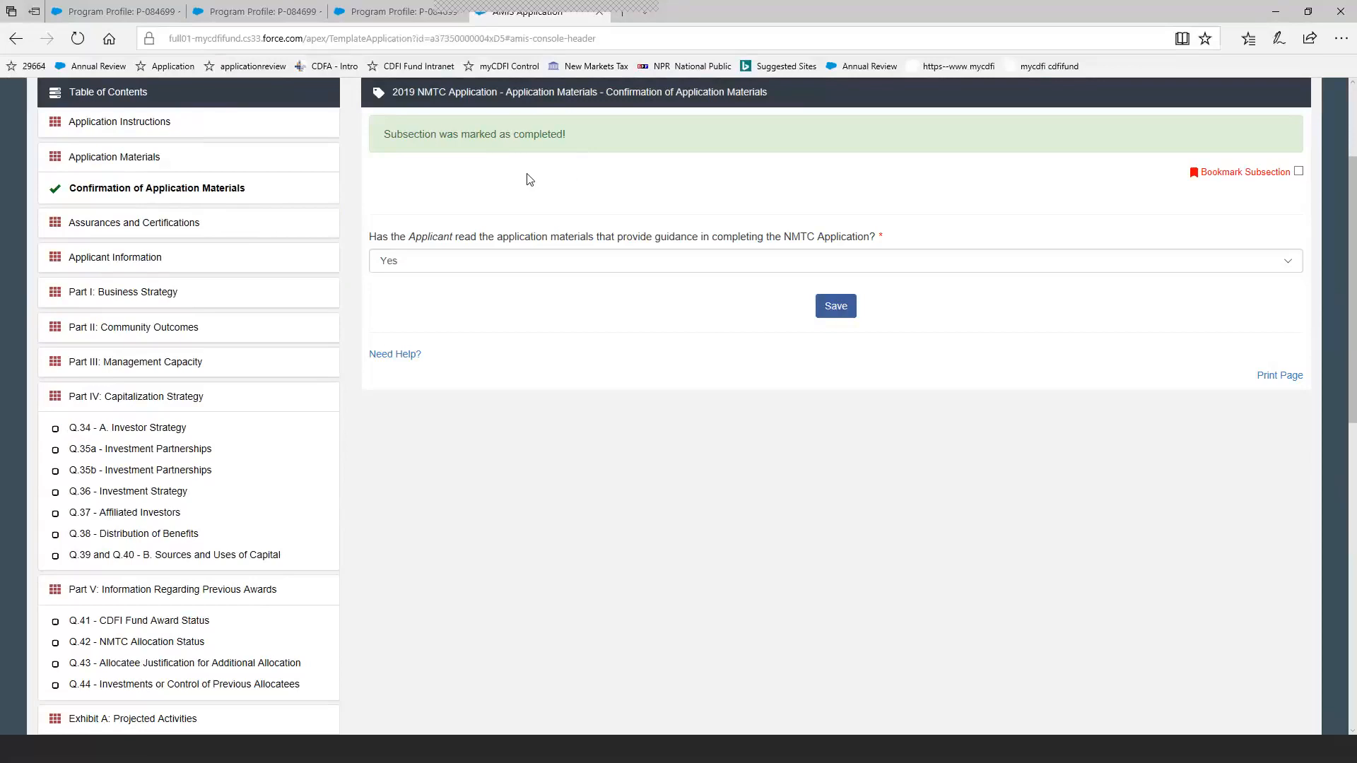
# Expand the Applicant Information section and open Q.1 - Applicant NMTC Allocation Request.
pyautogui.click(85, 199)
pyautogui.click(101, 259)
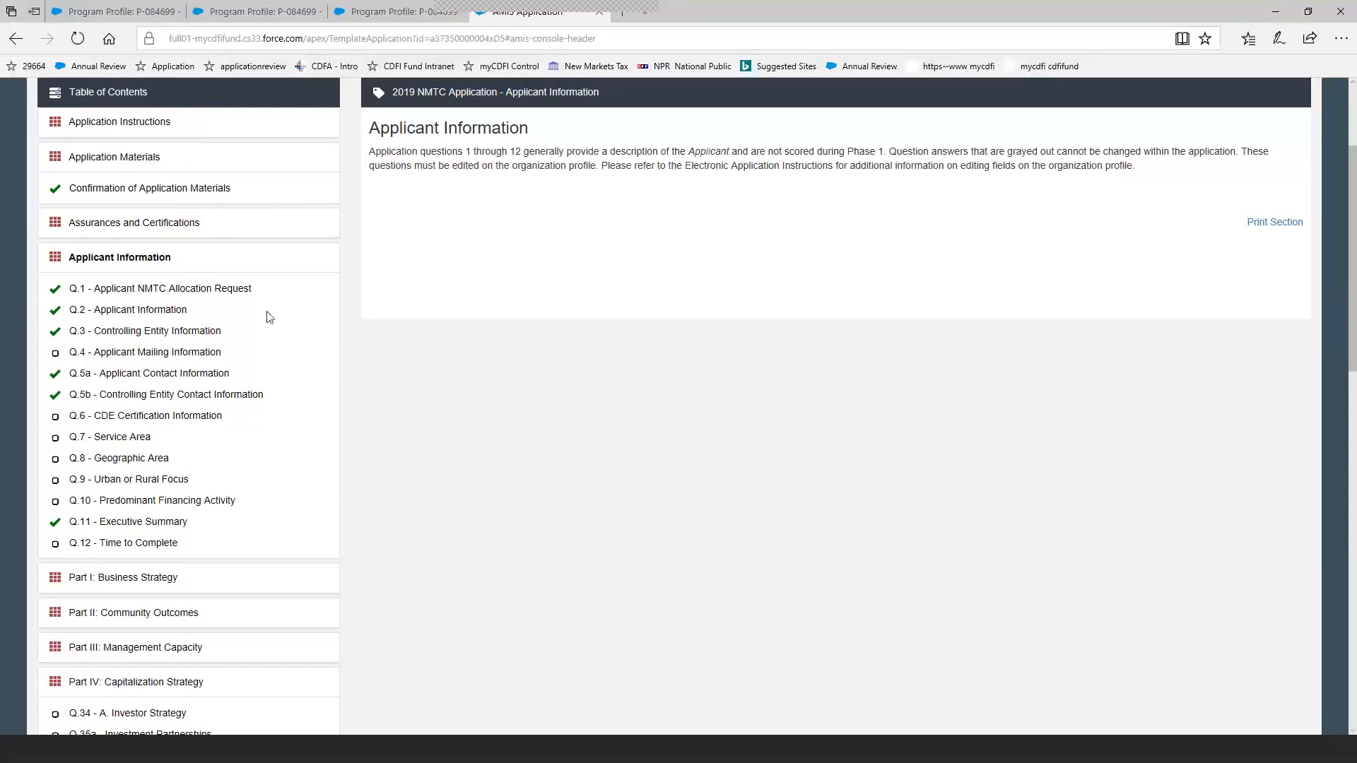
pyautogui.click(224, 296)
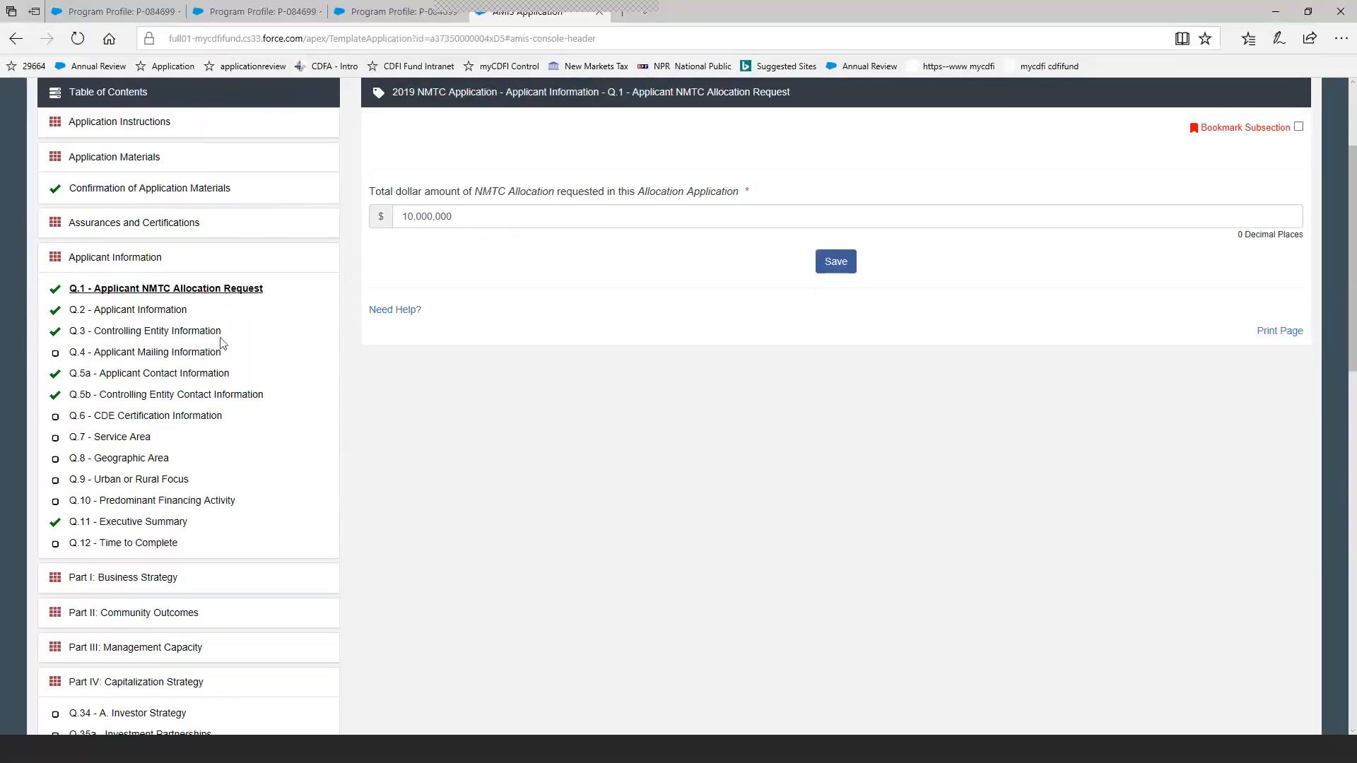
# Open Q.2 - Applicant Information and review its fields, including the available For-Profit and Non-Profit options.
pyautogui.click(172, 314)
pyautogui.click(172, 314)
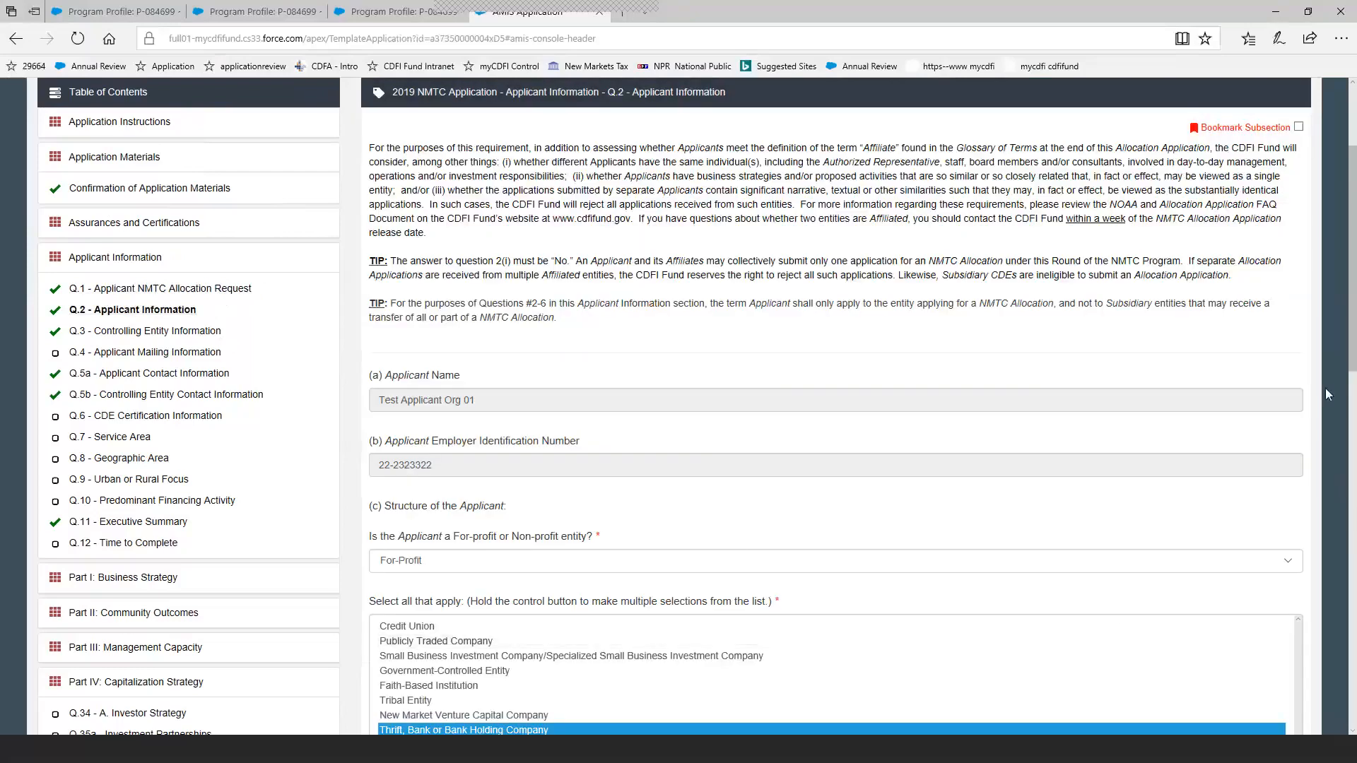
pyautogui.moveTo(1350, 368); pyautogui.dragTo(1047, 425)
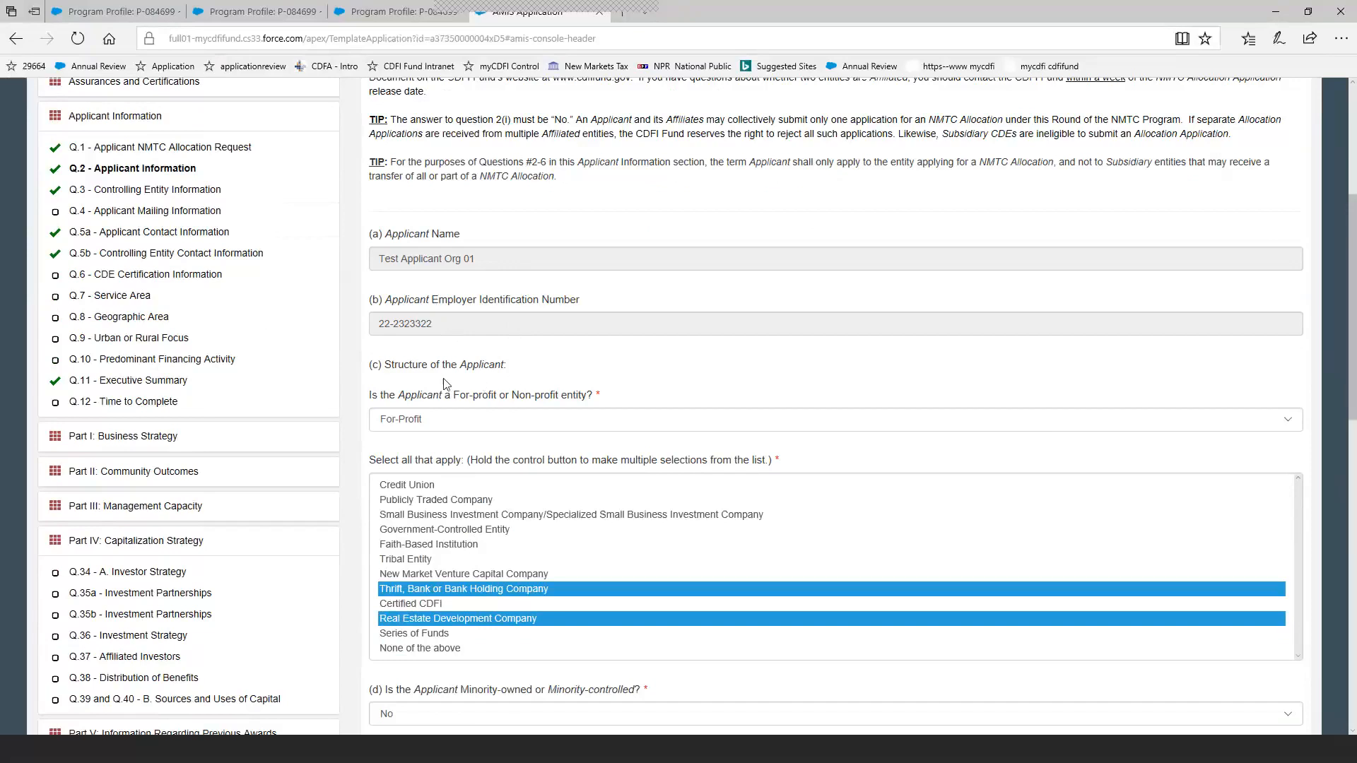
pyautogui.click(1292, 424)
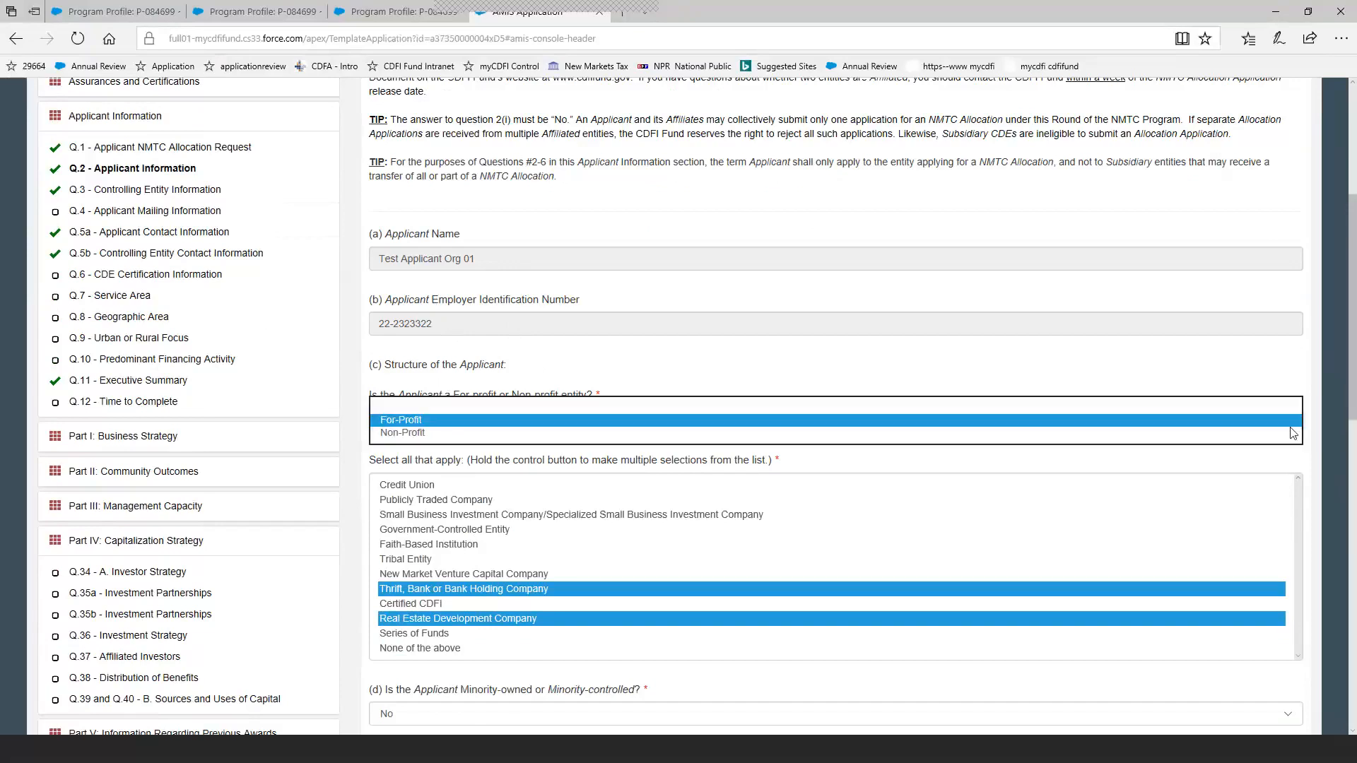
pyautogui.click(1294, 421)
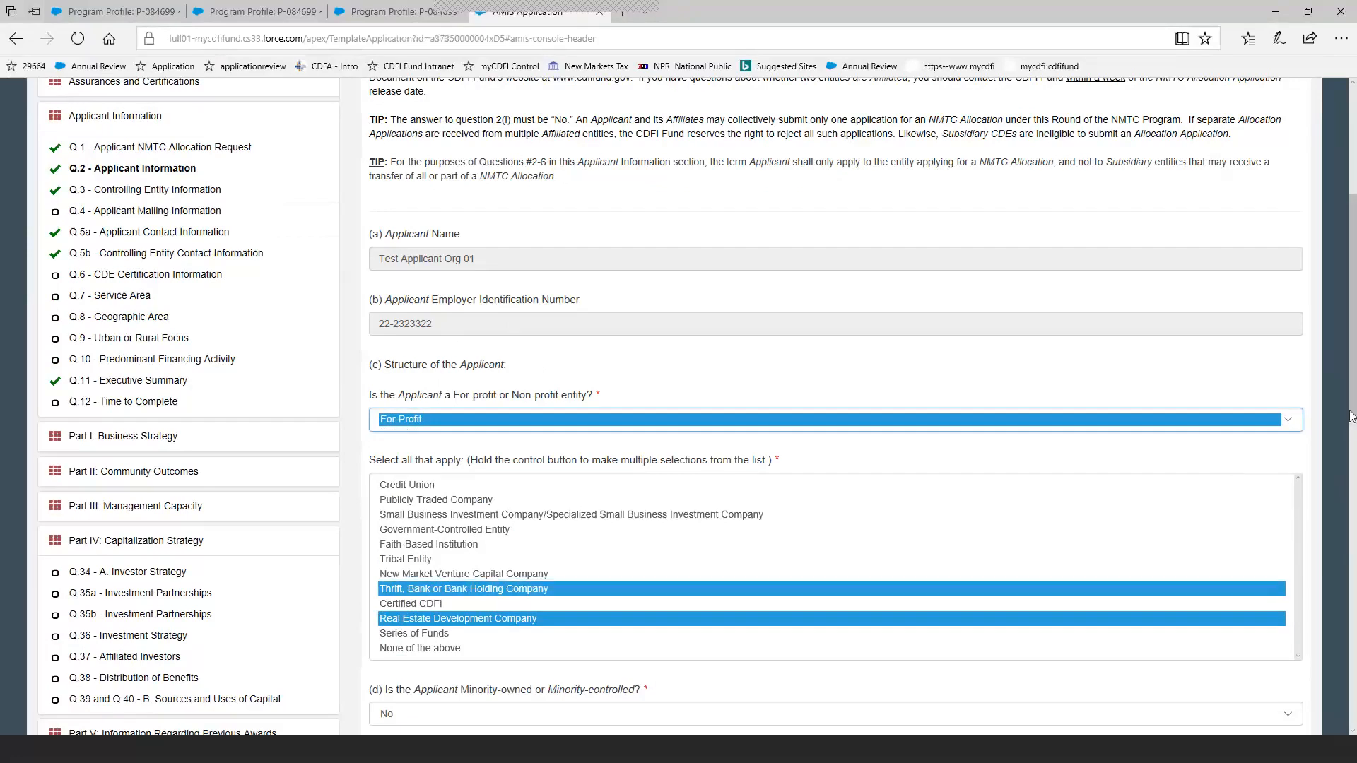
pyautogui.moveTo(1351, 416); pyautogui.dragTo(1340, 525)
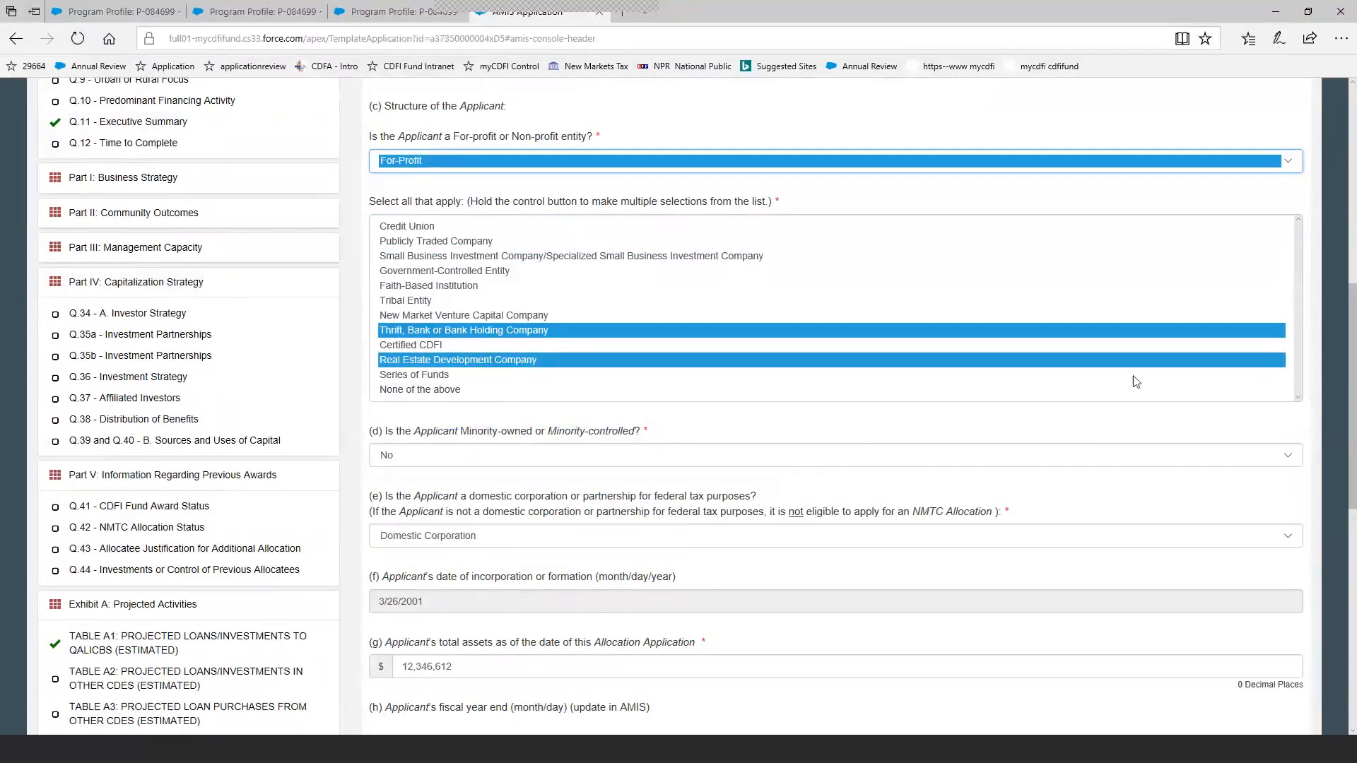
pyautogui.moveTo(1344, 349); pyautogui.dragTo(1352, 301)
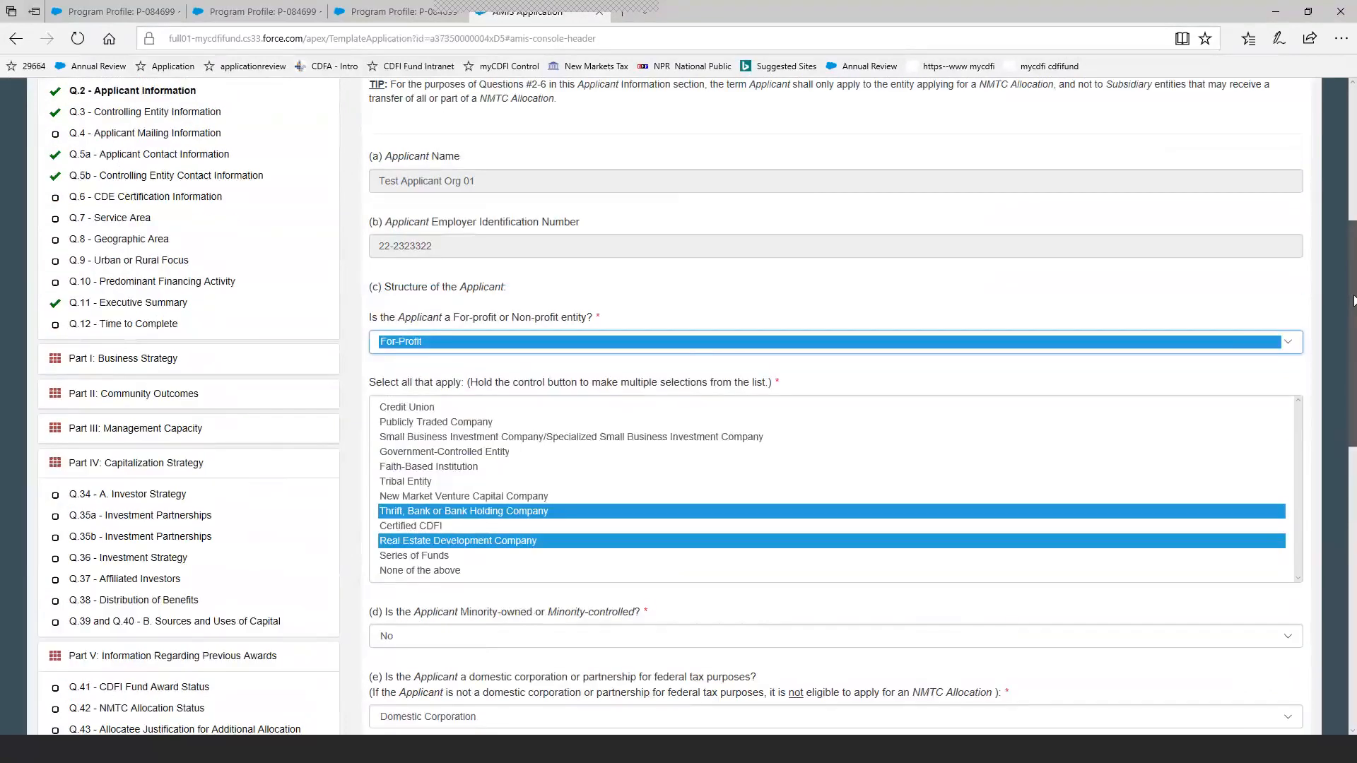
# Open Q.5a - Applicant Contact Information and review the authorized representative and contact person fields.
pyautogui.click(219, 161)
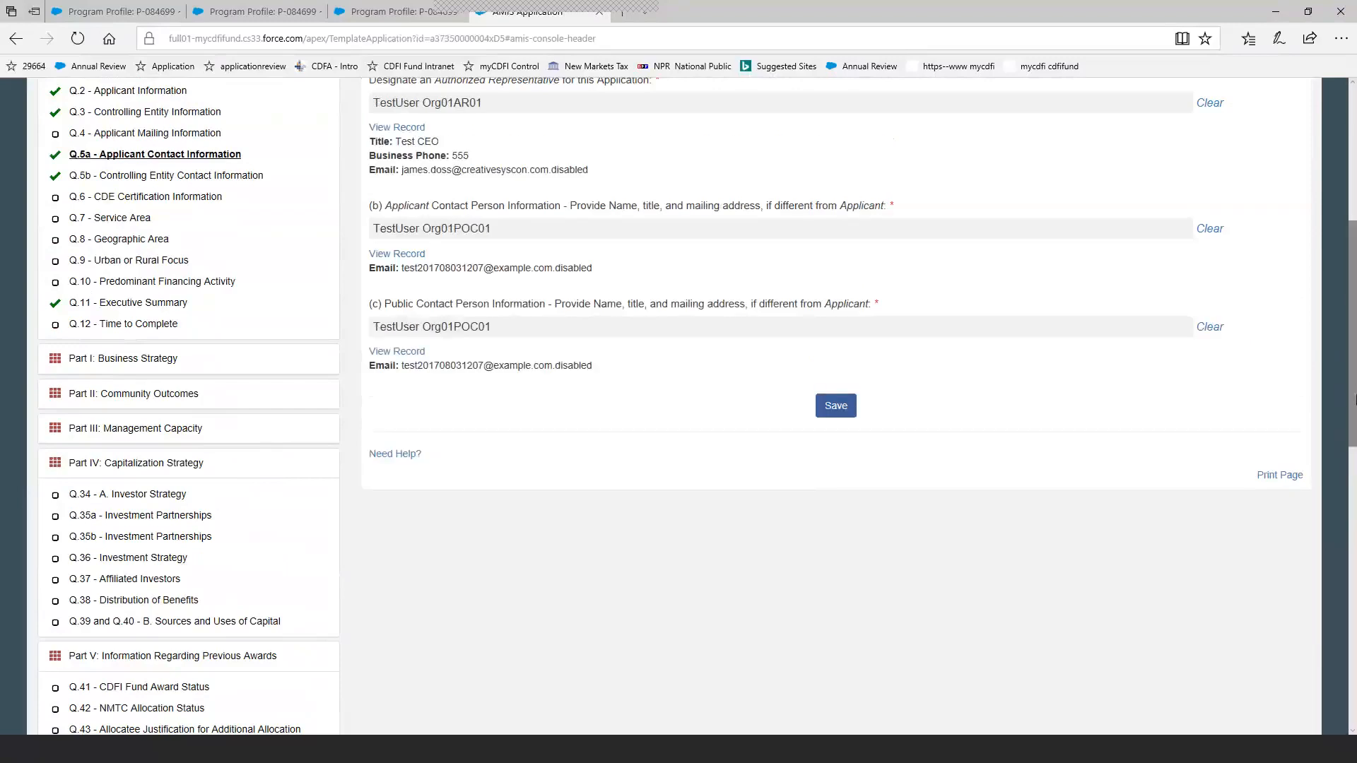
pyautogui.moveTo(1354, 401); pyautogui.dragTo(1354, 343)
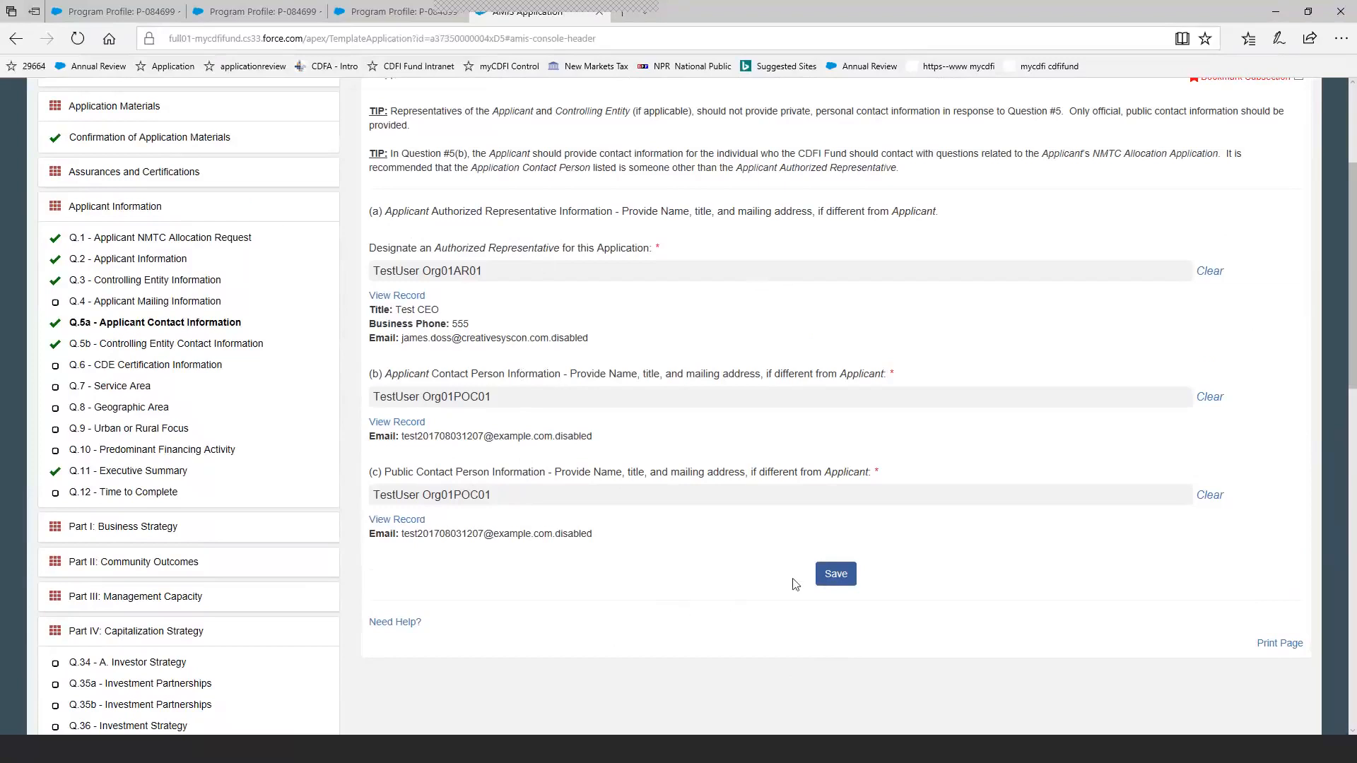
# Save the Applicant Contact Information subsection, and open and save Q.11 - Executive Summary.
pyautogui.click(833, 576)
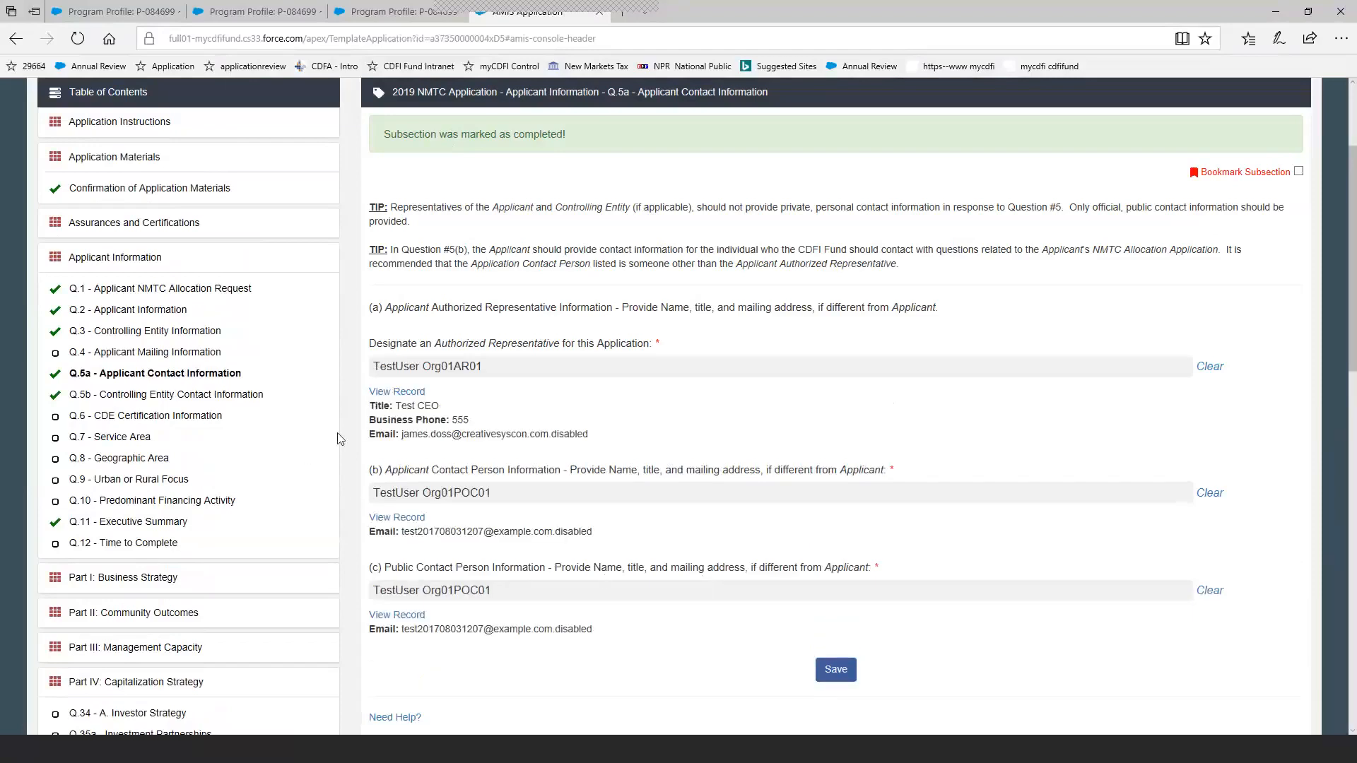
pyautogui.click(144, 524)
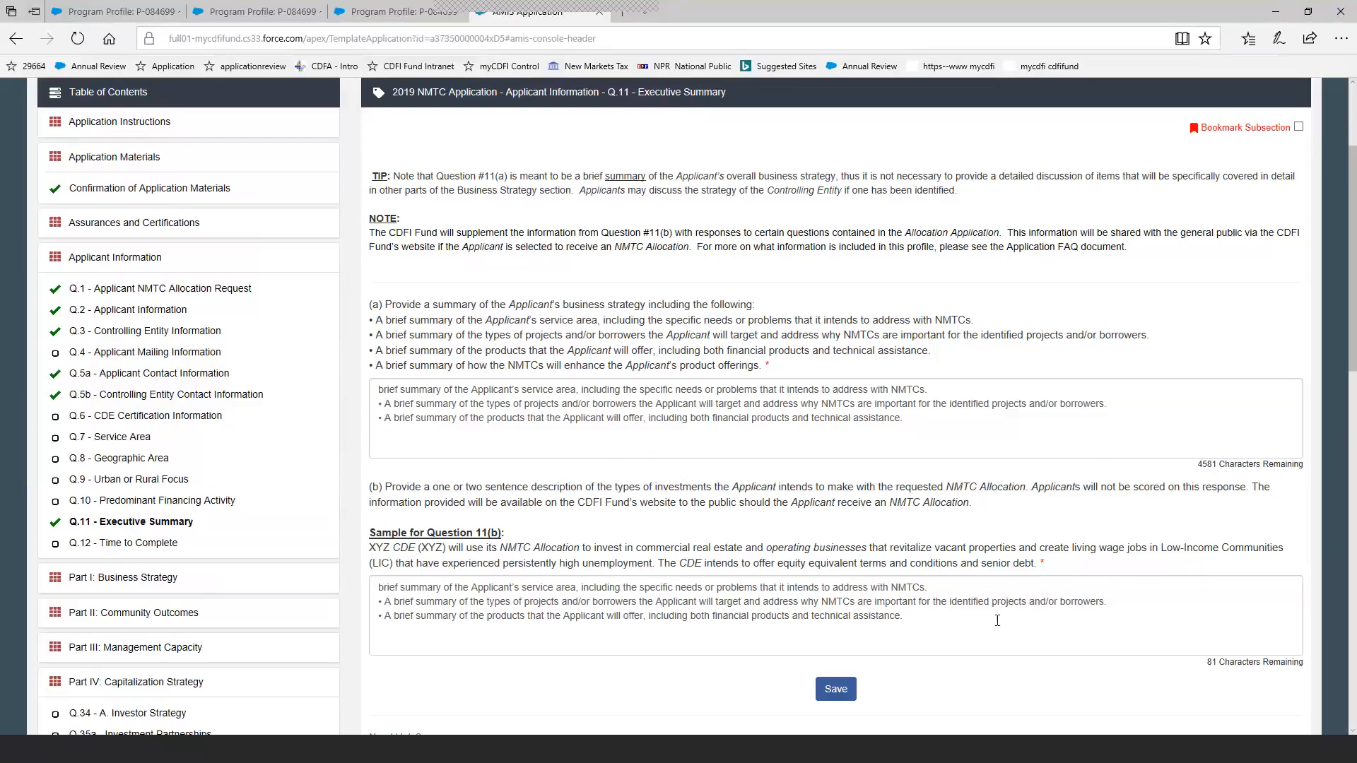
pyautogui.click(837, 691)
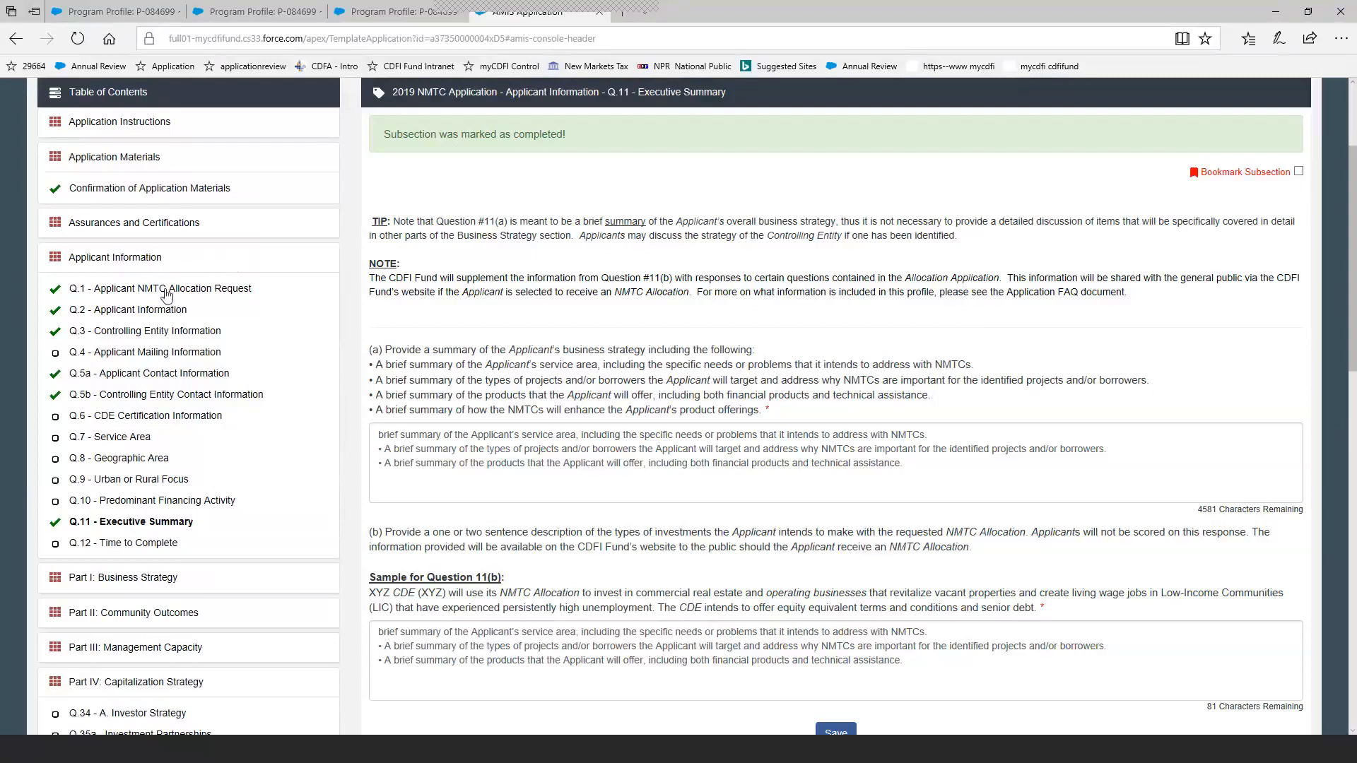
# Open the Q.13(b) (i-iv) table under Part I: Business Strategy, set the percentage for investments in other CDEs to 0, and save.
pyautogui.click(149, 260)
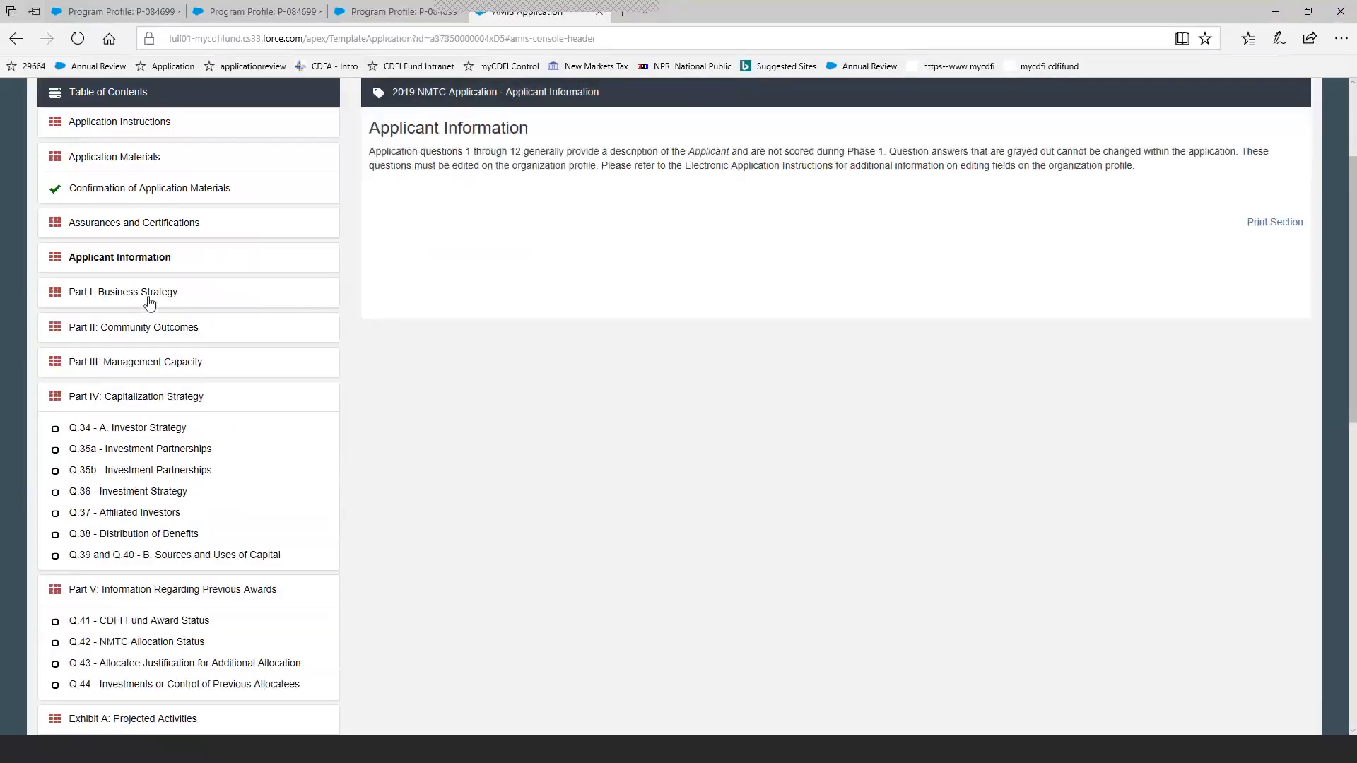
pyautogui.click(148, 295)
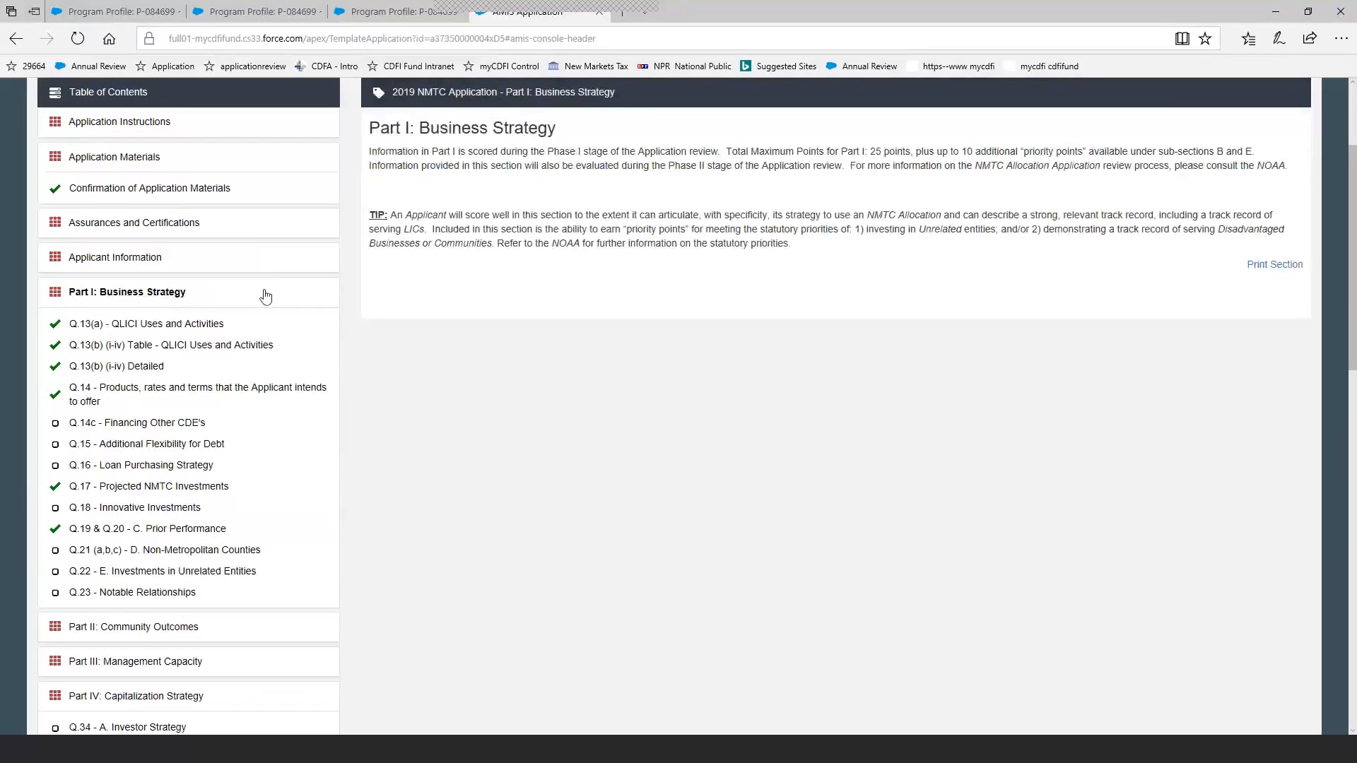
pyautogui.click(228, 346)
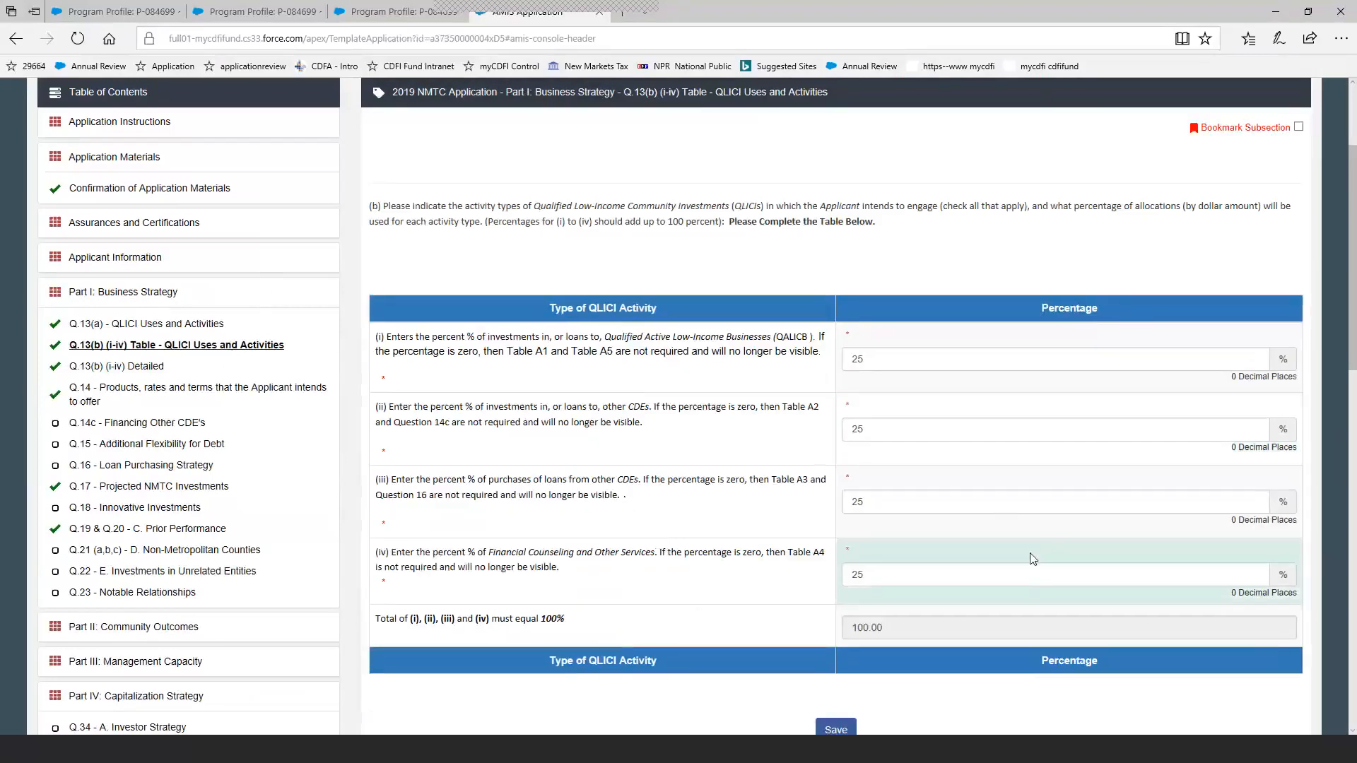
pyautogui.click(963, 431)
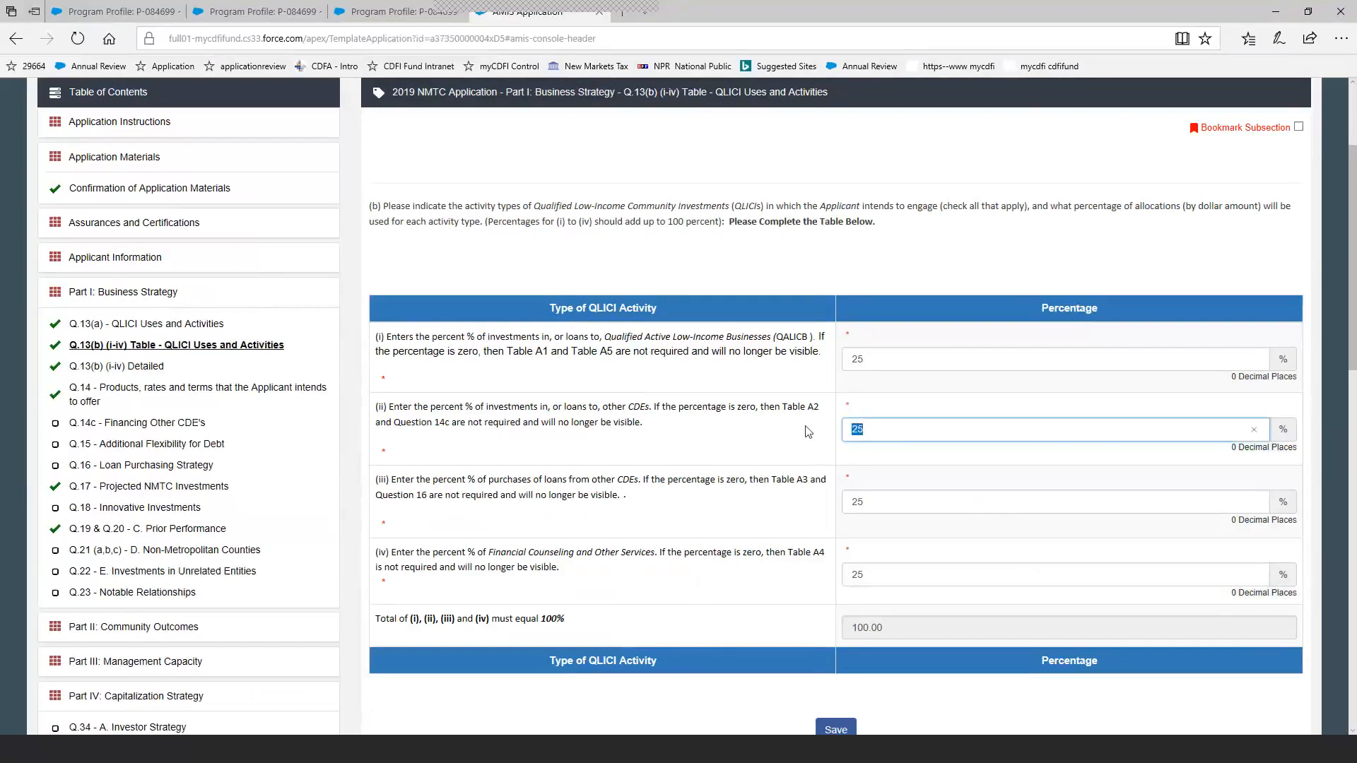
pyautogui.write('0')
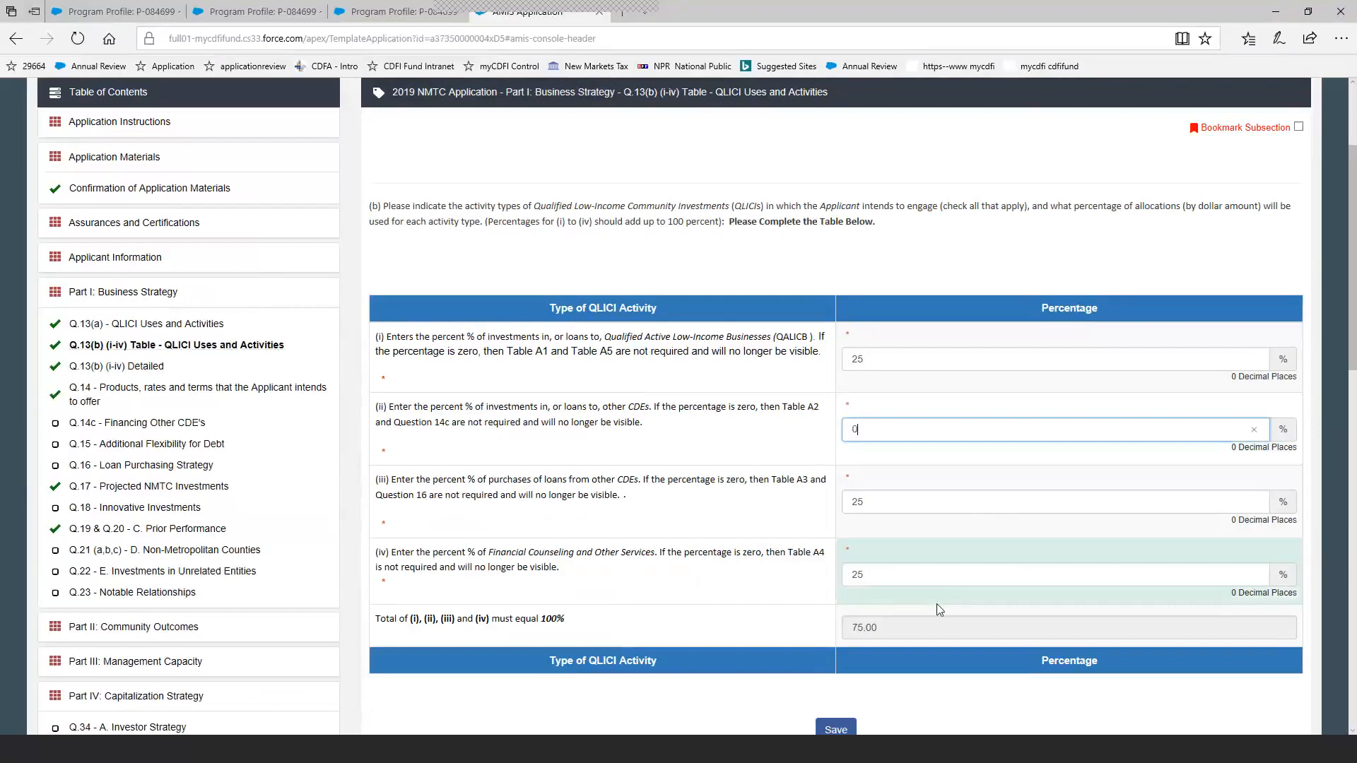
pyautogui.click(843, 729)
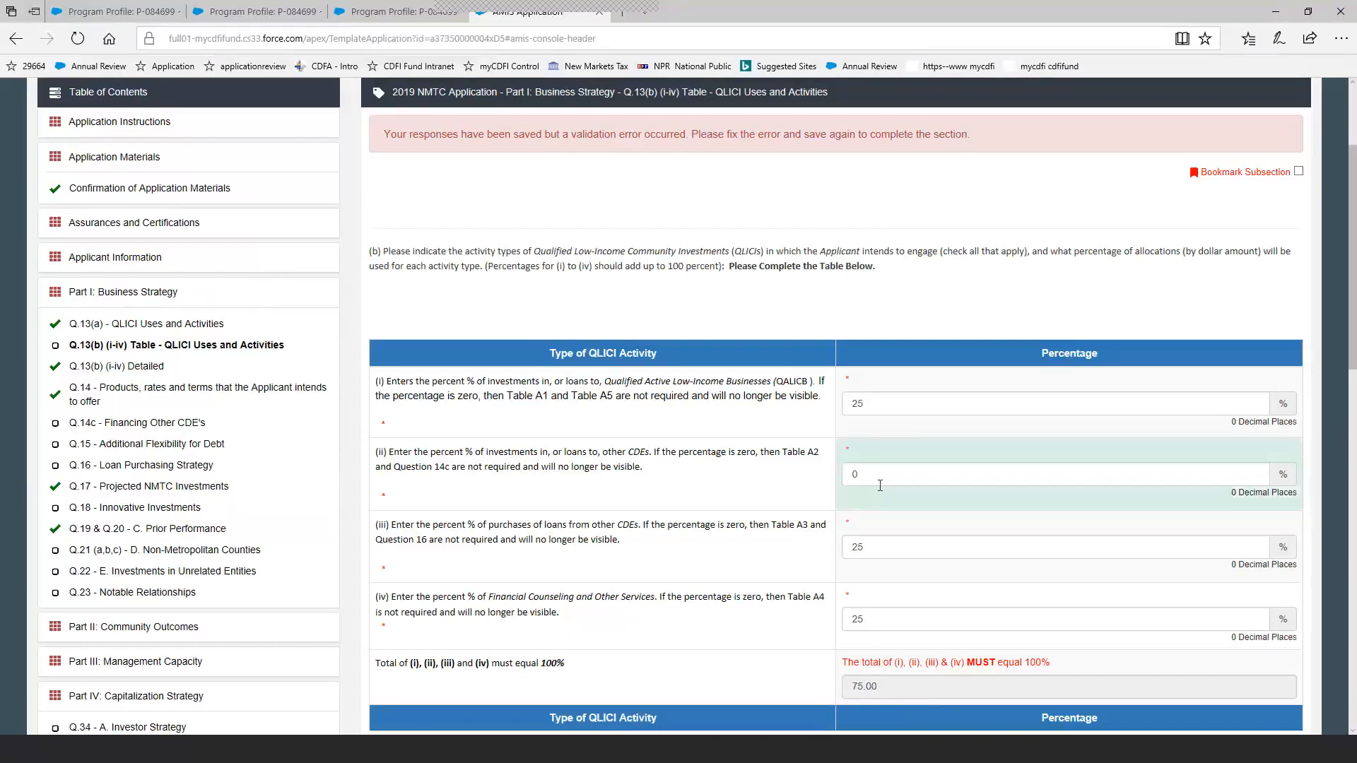
# Set the percentage of investments in or loans to QALICBs to 50 and save the subsection.
pyautogui.doubleClick(896, 412)
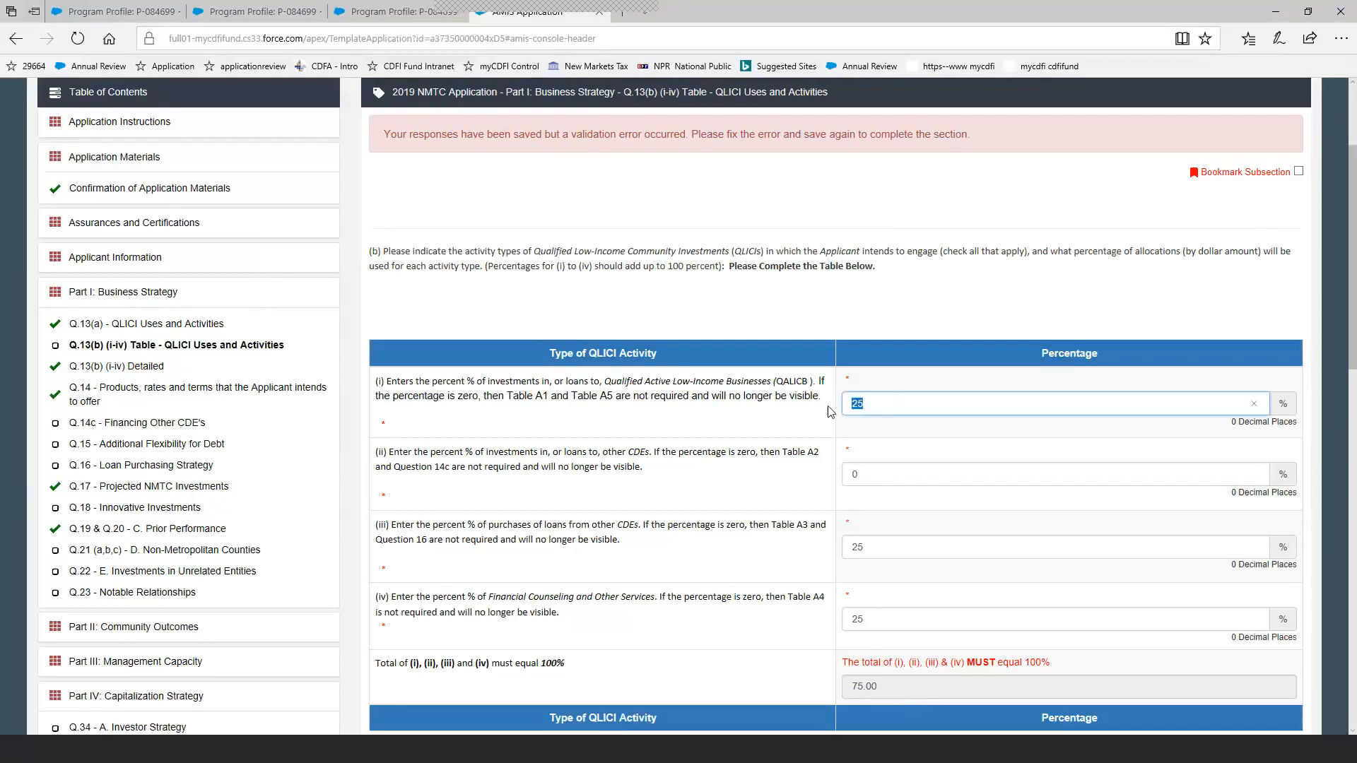
pyautogui.write('5')
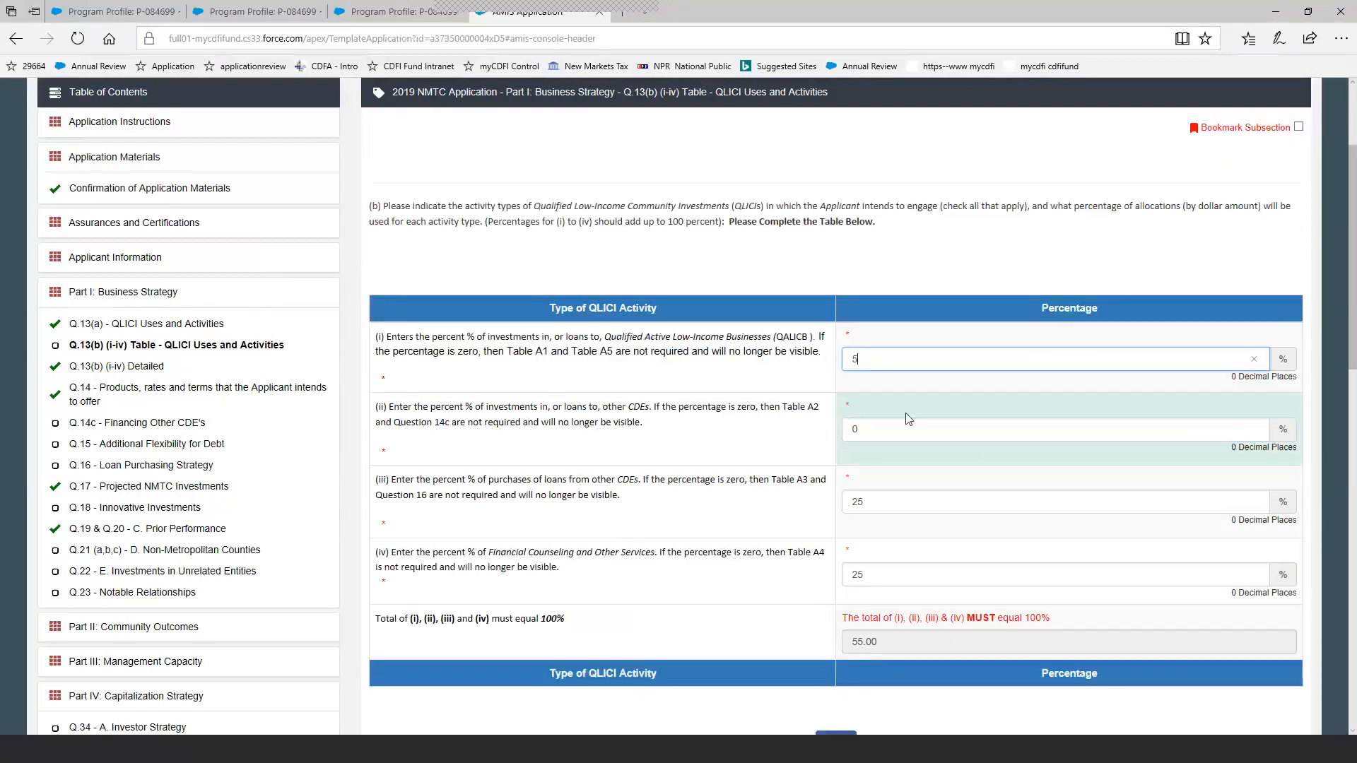
pyautogui.write('0')
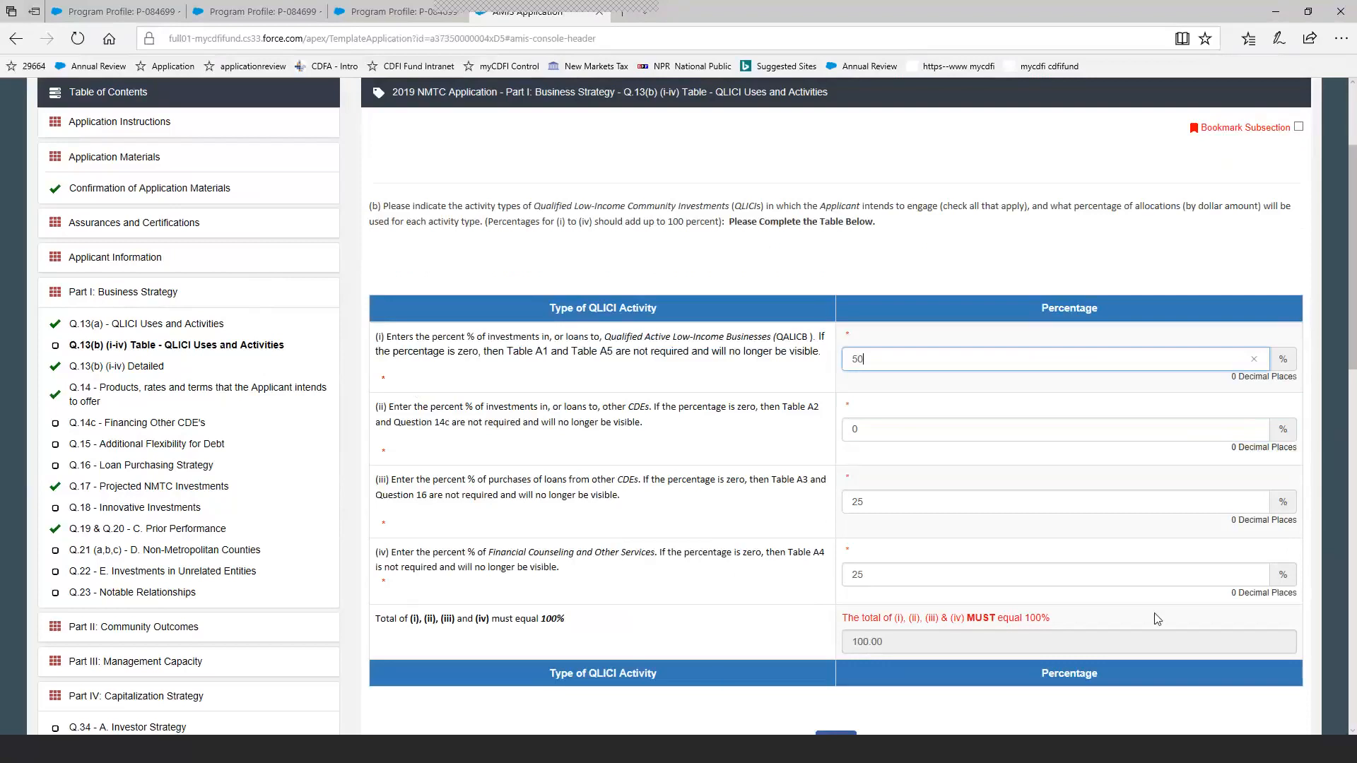
pyautogui.click(1353, 625)
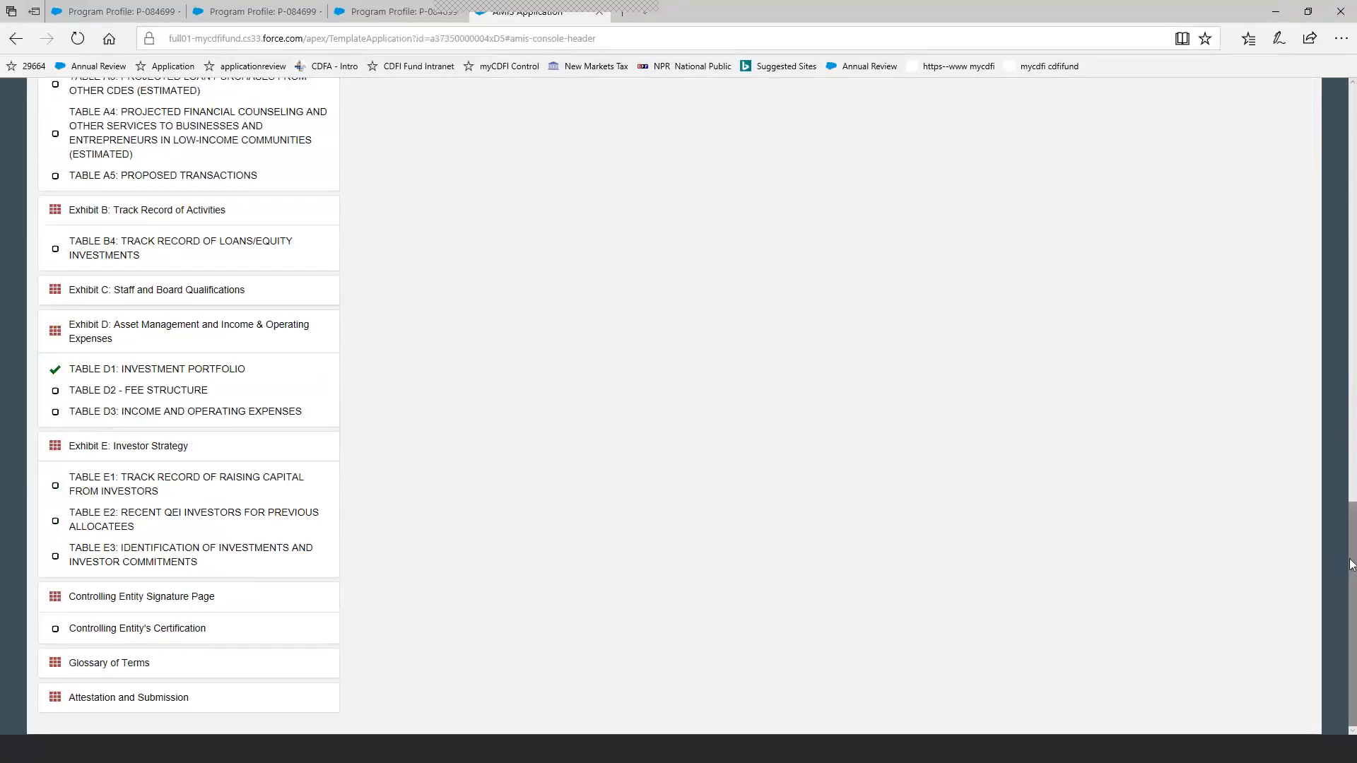
pyautogui.moveTo(1351, 564); pyautogui.dragTo(1352, 275)
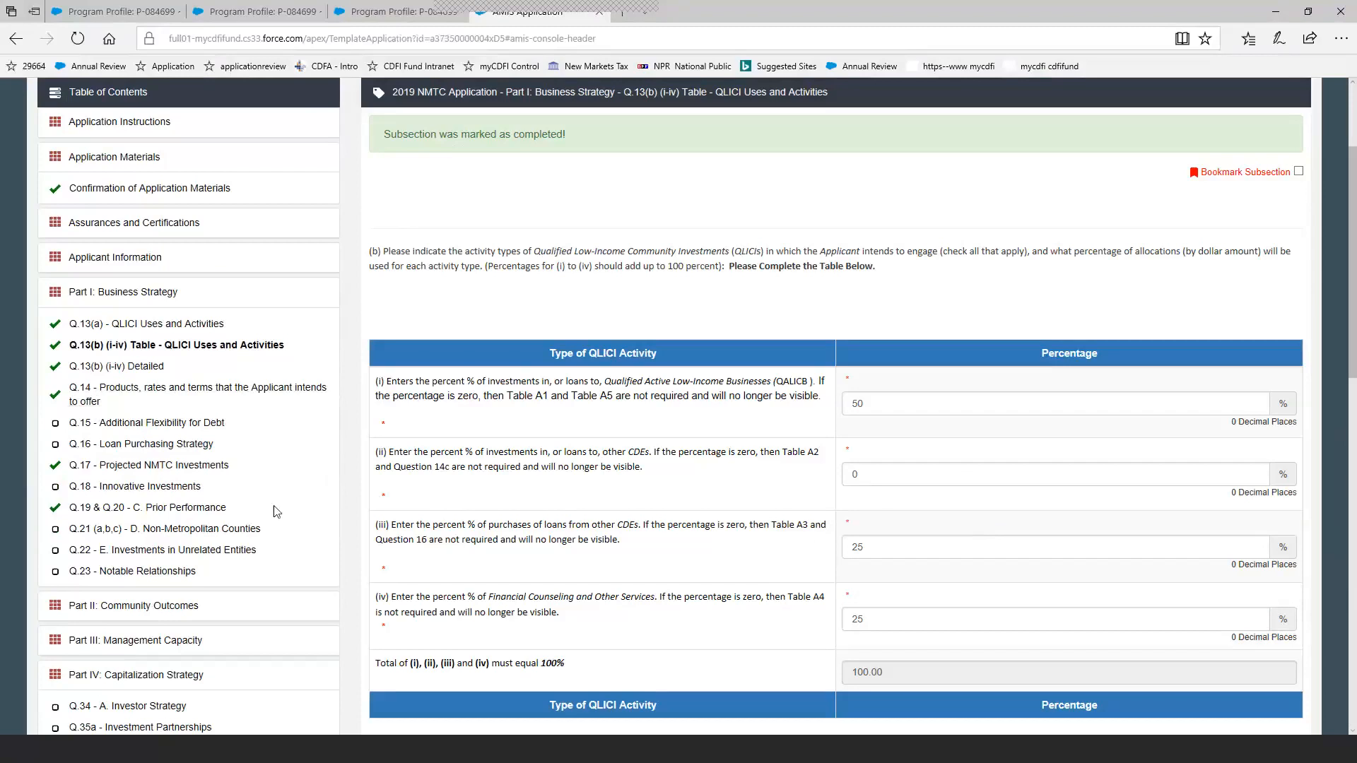
# In Q.19 & Q.20 - C. Prior Performance, answer Yes for directly providing loans or equity investments to Real Estate and Operating Businesses, and save.
pyautogui.click(212, 511)
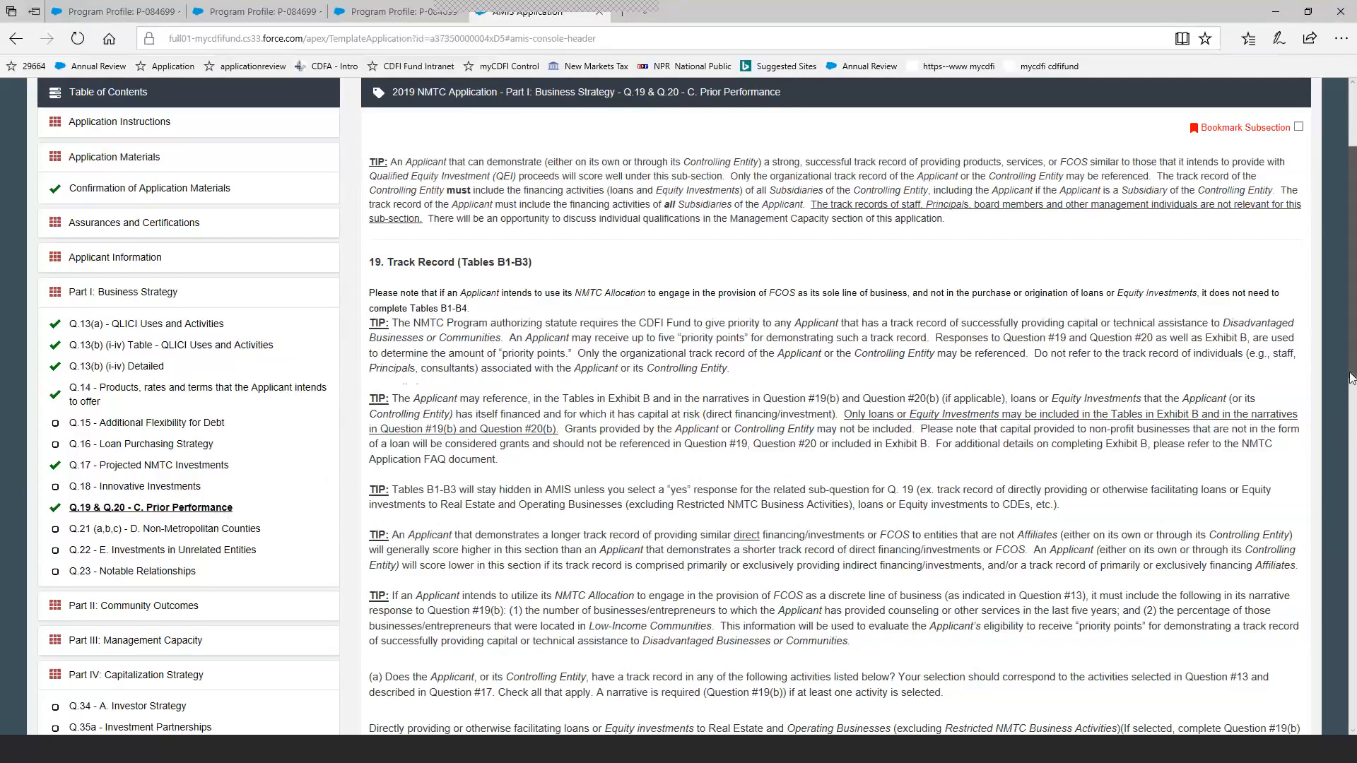
pyautogui.scroll(-1, 1345, 368)
pyautogui.scroll(-2, 1344, 443)
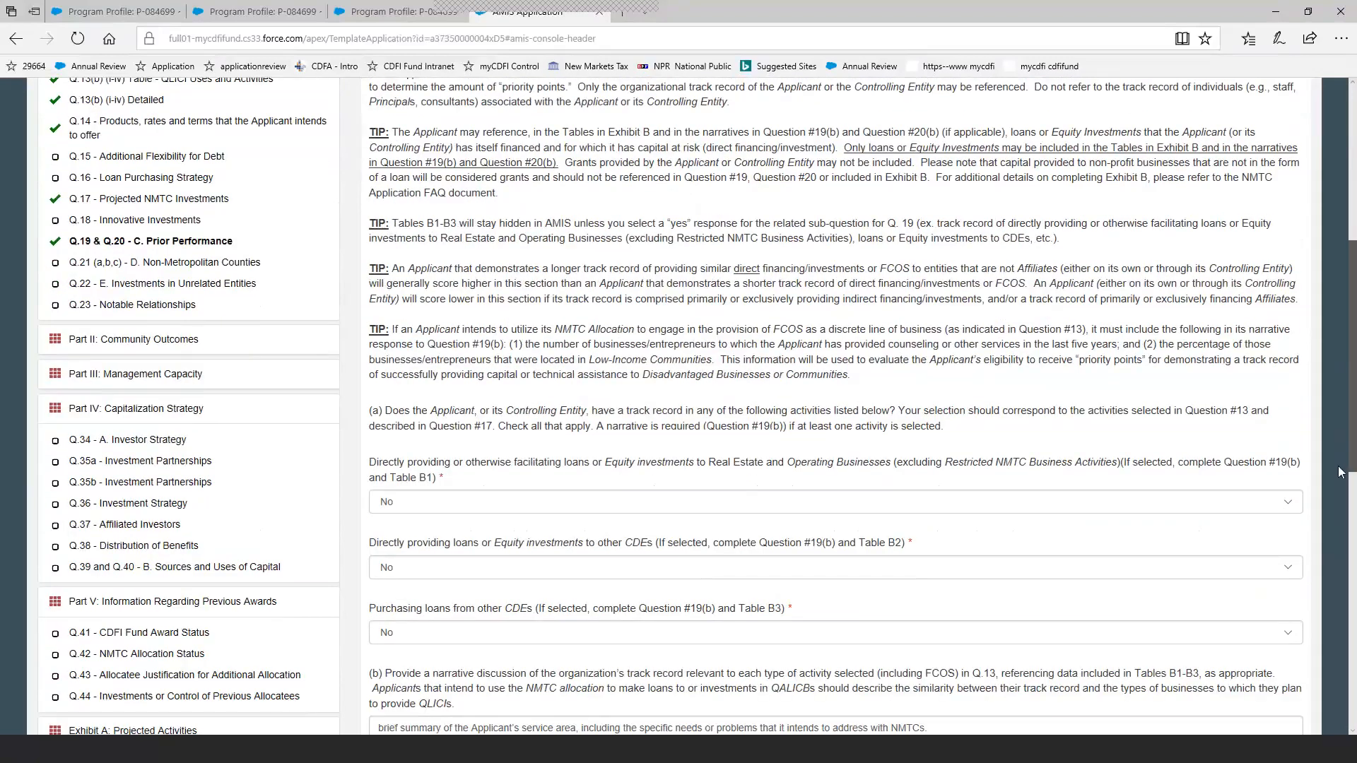
pyautogui.scroll(-2, 1340, 472)
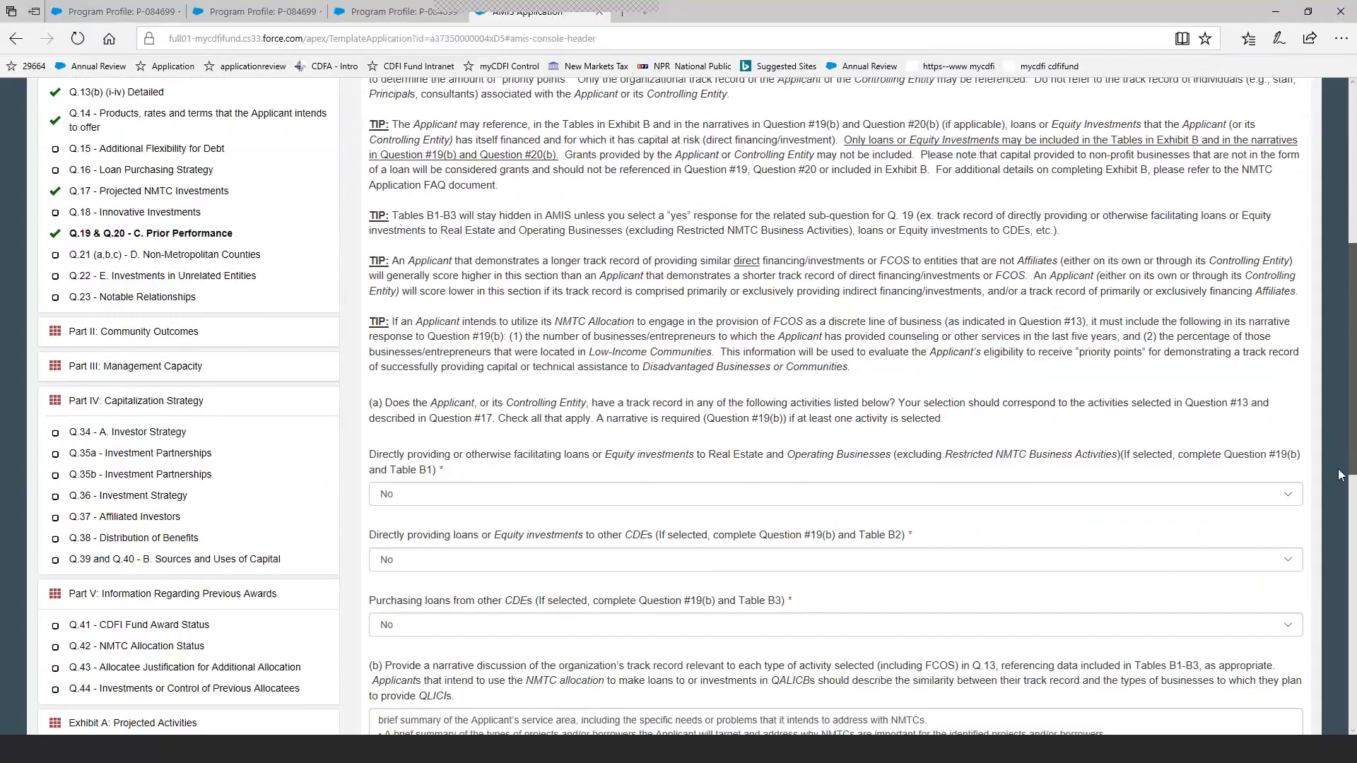
pyautogui.scroll(-1, 1341, 522)
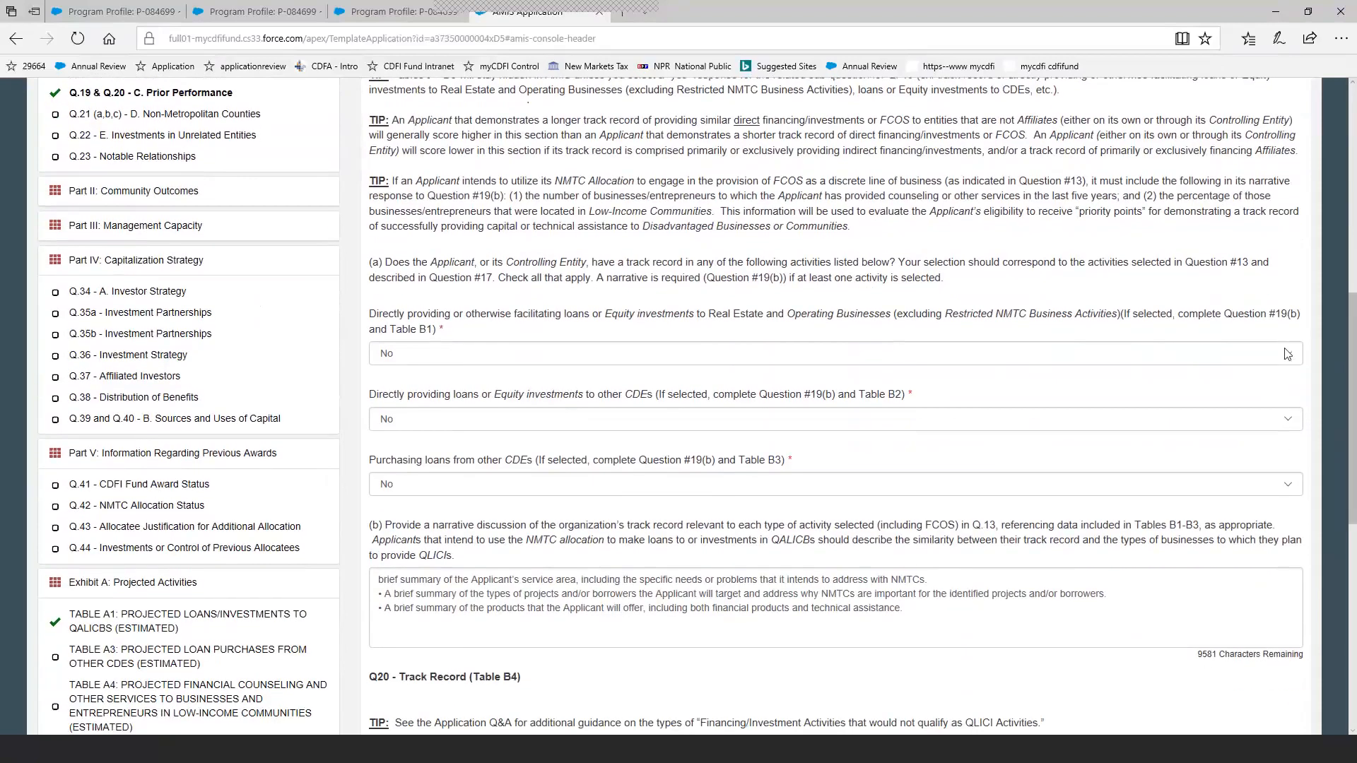
pyautogui.click(1288, 353)
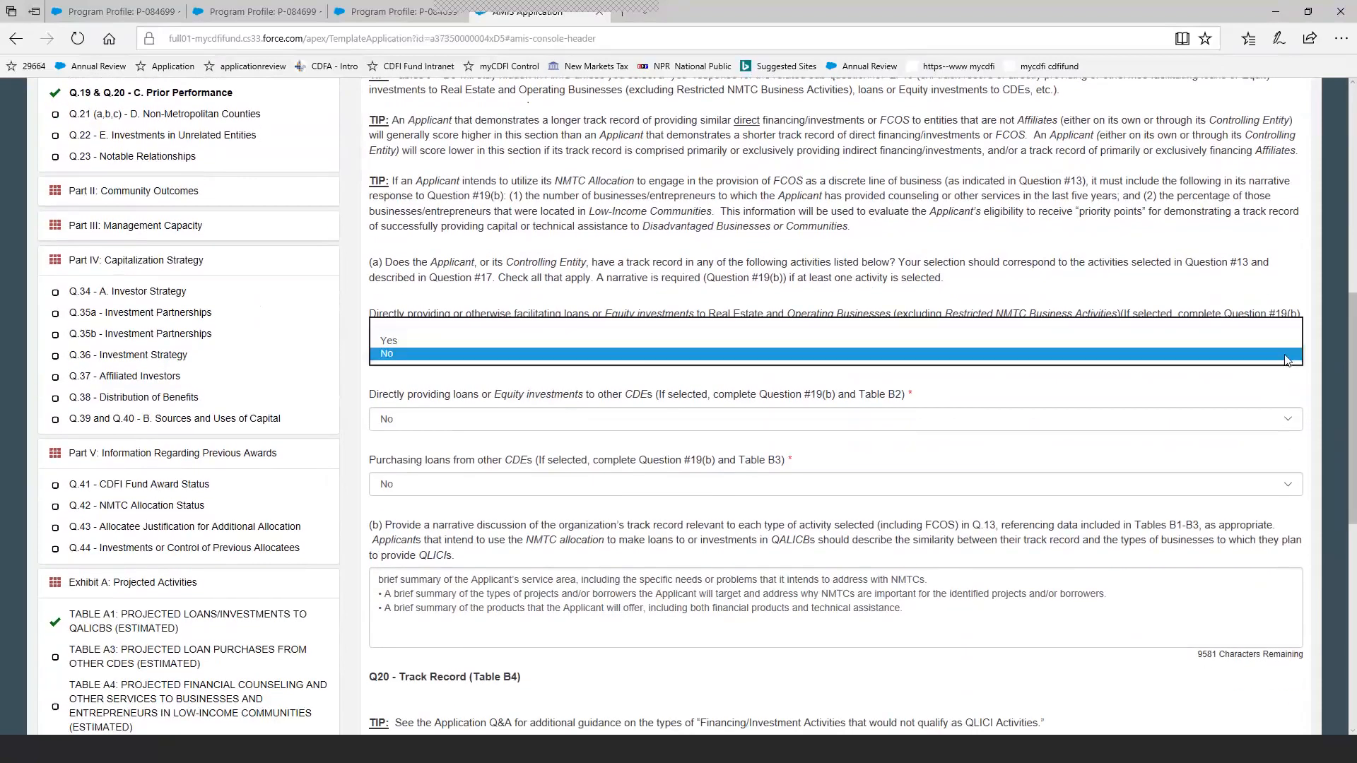
pyautogui.click(566, 343)
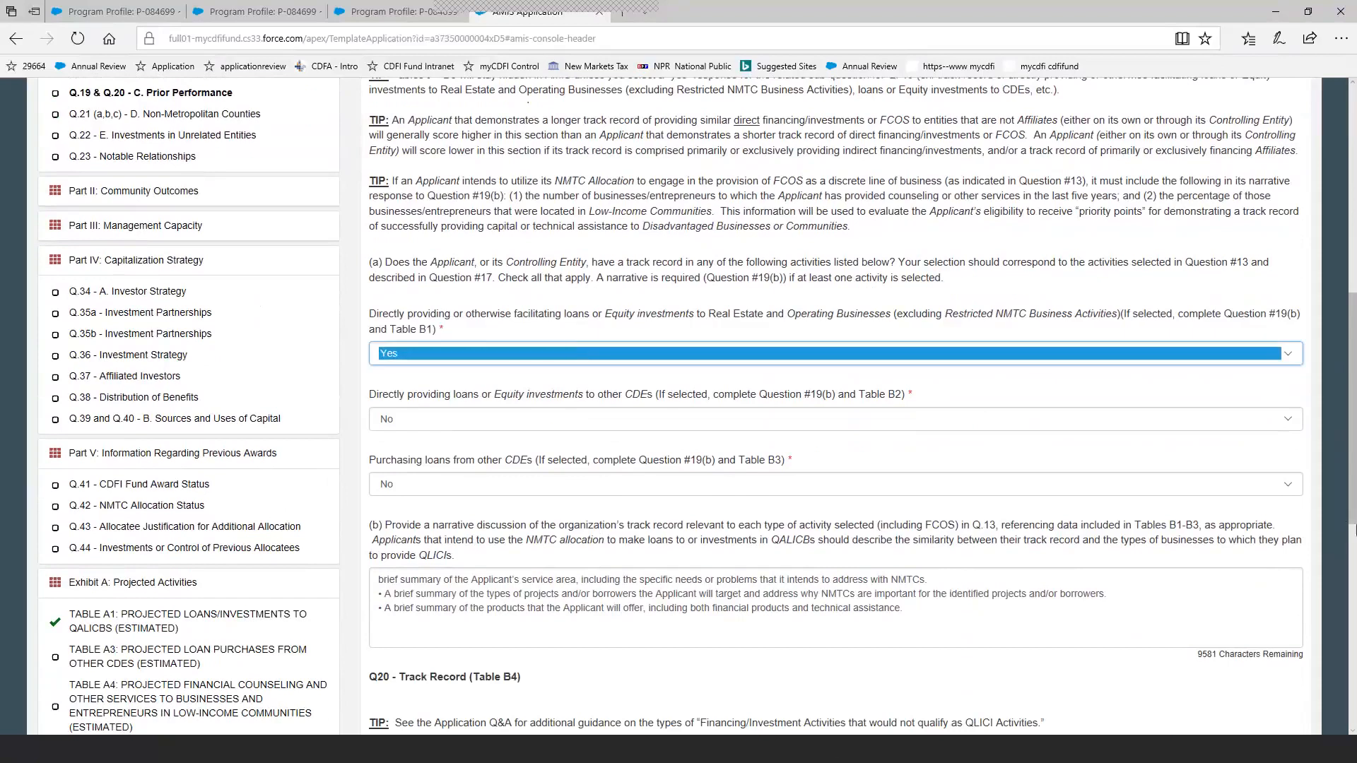
pyautogui.scroll(-1, 1341, 555)
pyautogui.scroll(-6, 1341, 556)
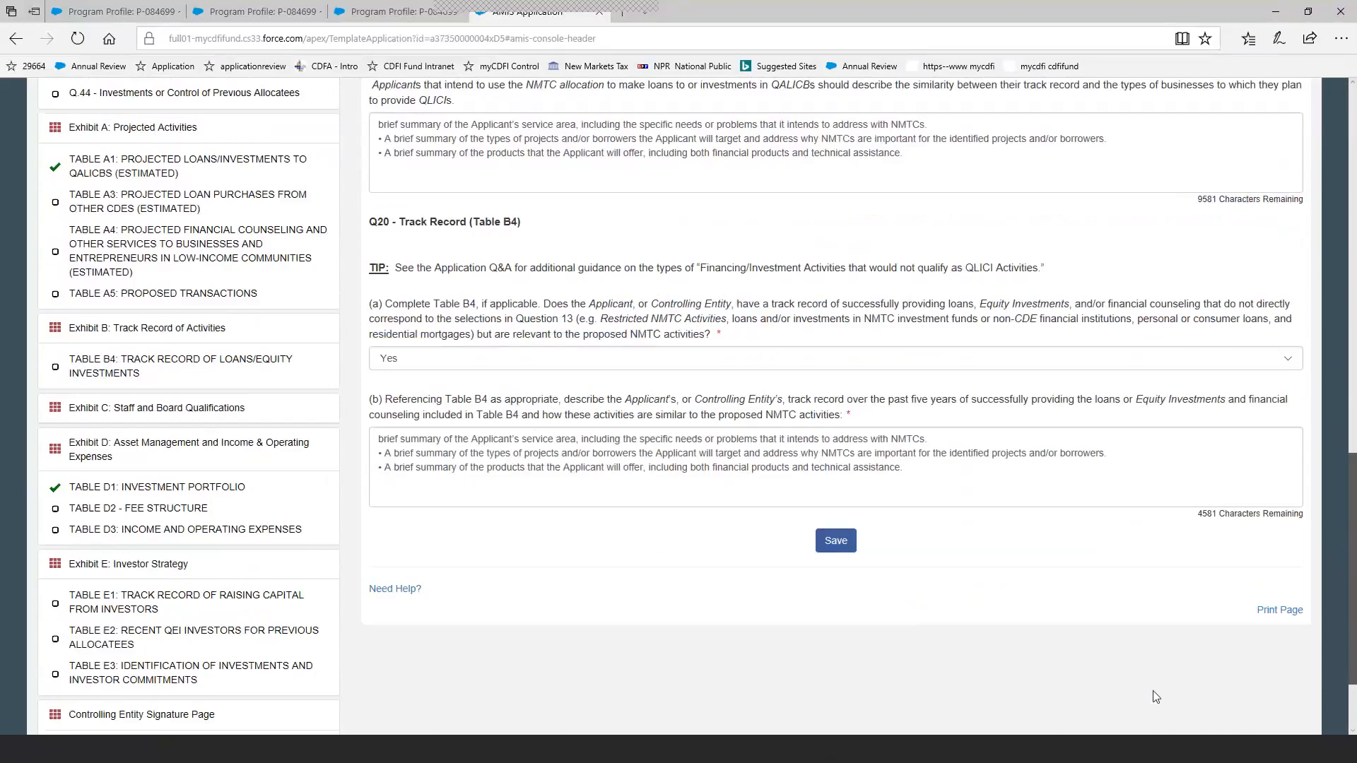
pyautogui.click(828, 543)
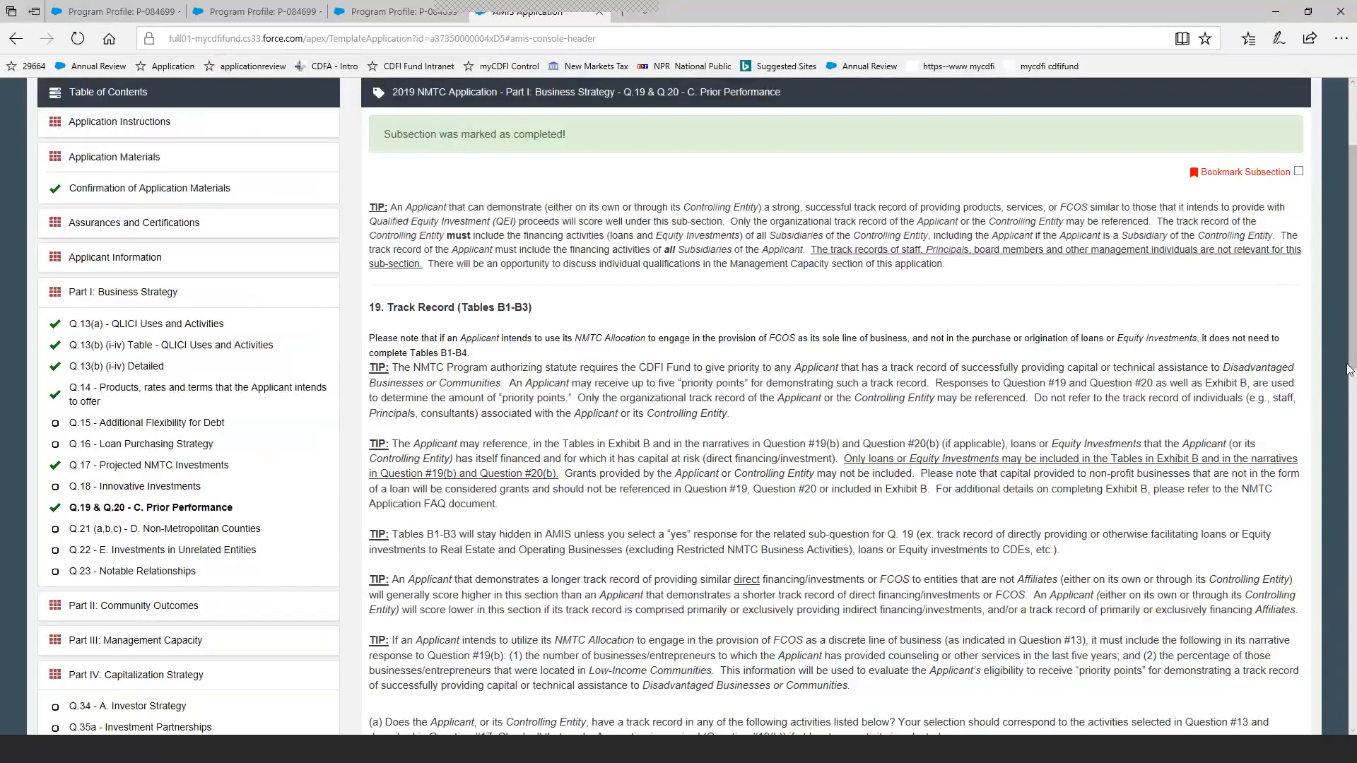
# Check the track record answers against the tables listed under Exhibit B: Track Record of Activities.
pyautogui.moveTo(1352, 356); pyautogui.dragTo(1312, 523)
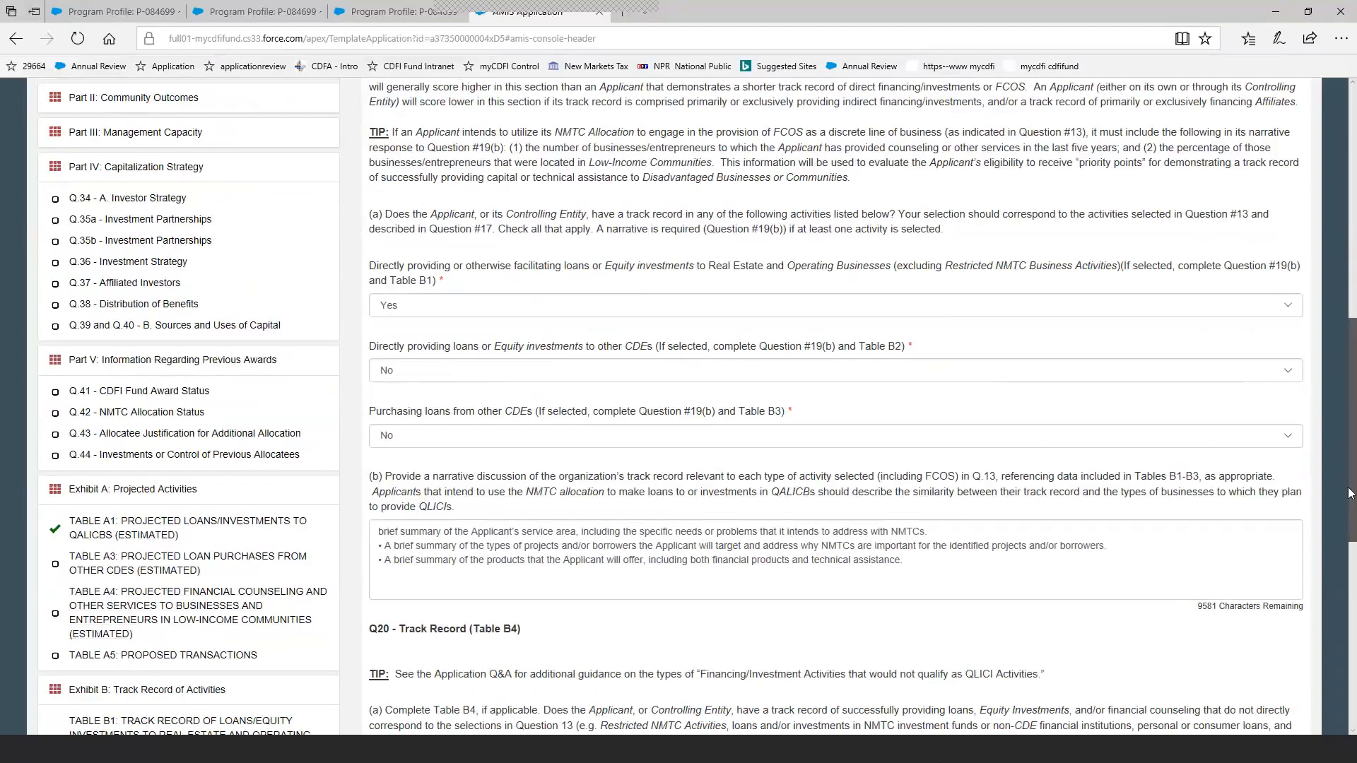
pyautogui.scroll(-3, 216, 631)
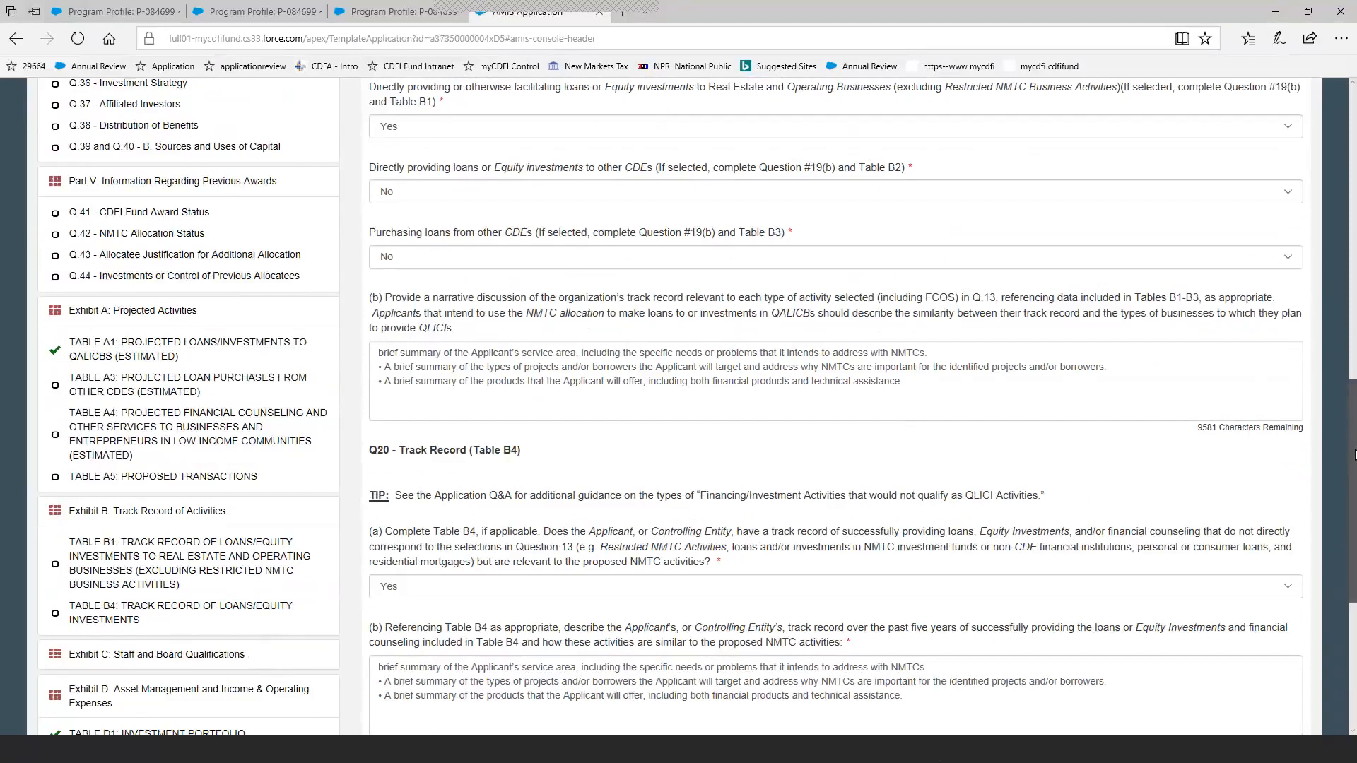
pyautogui.moveTo(1355, 454); pyautogui.dragTo(1354, 420)
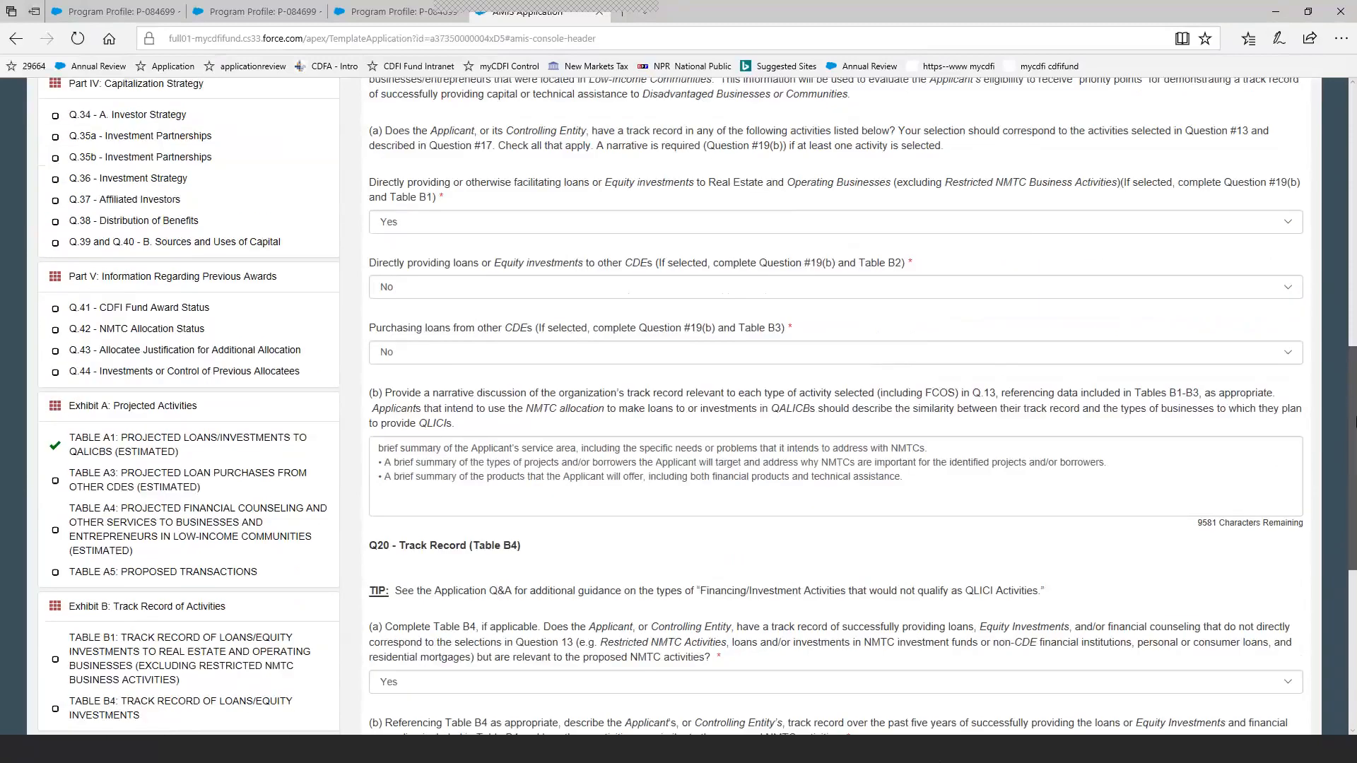
# Open Q.41 - CDFI Fund Award Status under Part V and review the listed control numbers and award amounts.
pyautogui.click(283, 357)
pyautogui.click(170, 311)
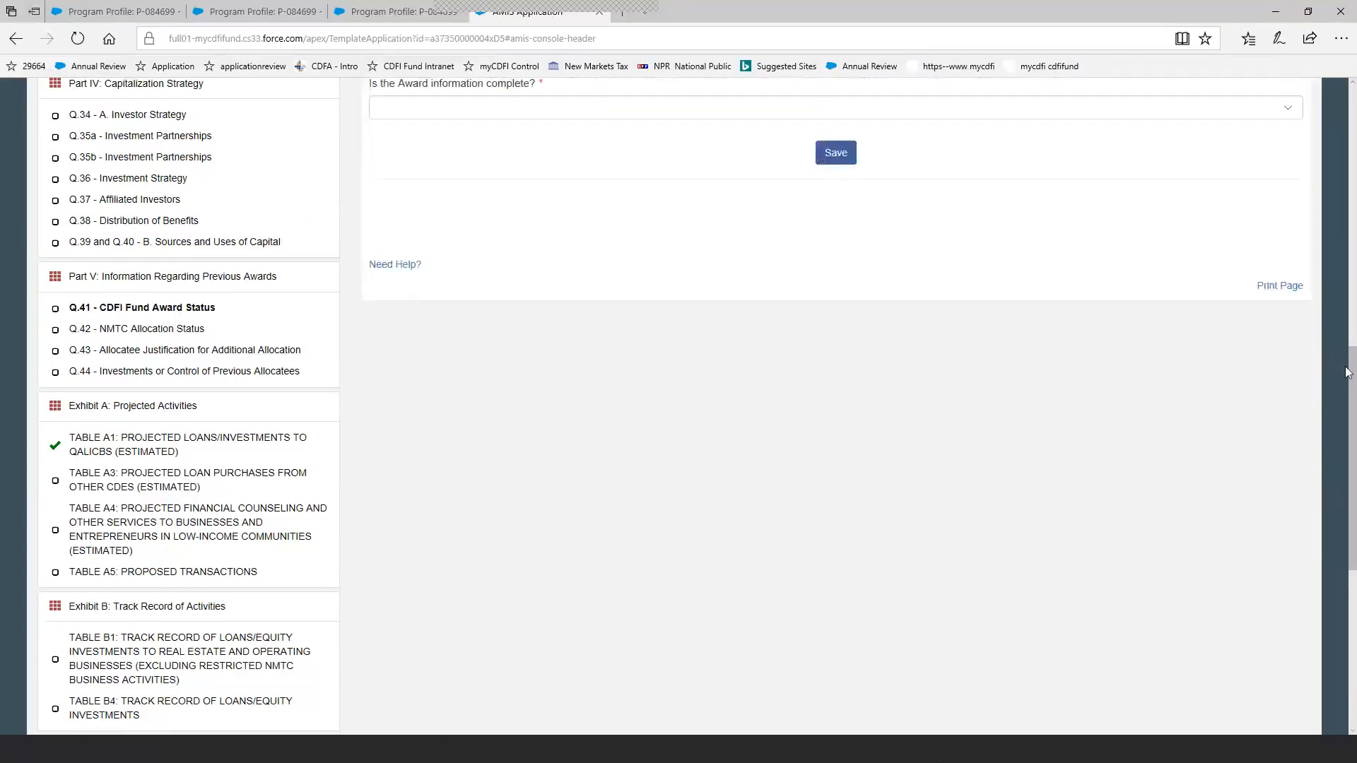
pyautogui.moveTo(1353, 392); pyautogui.dragTo(1355, 244)
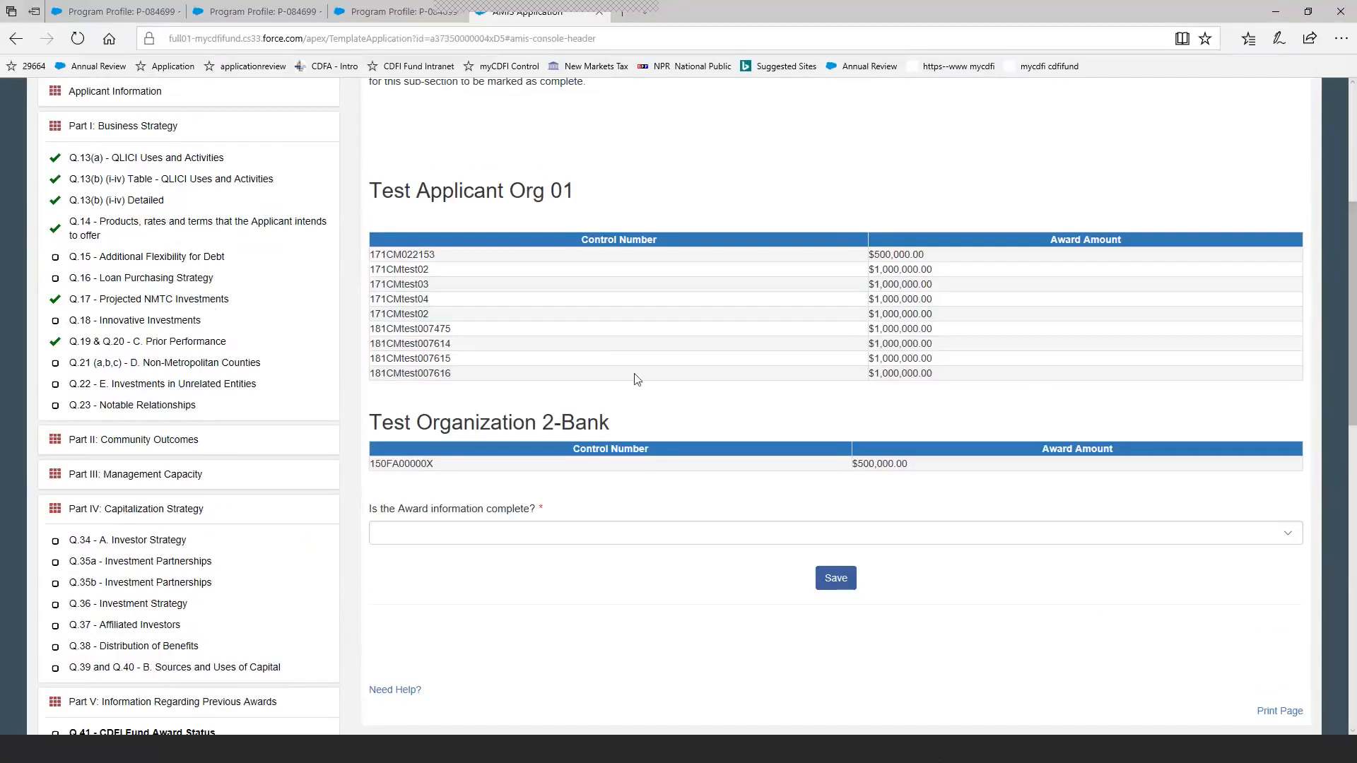
# Open Q.28 - Organizational Chart and Key Personnel under Part III, attach test.docx as the organizational chart, and remove that attachment.
pyautogui.click(170, 476)
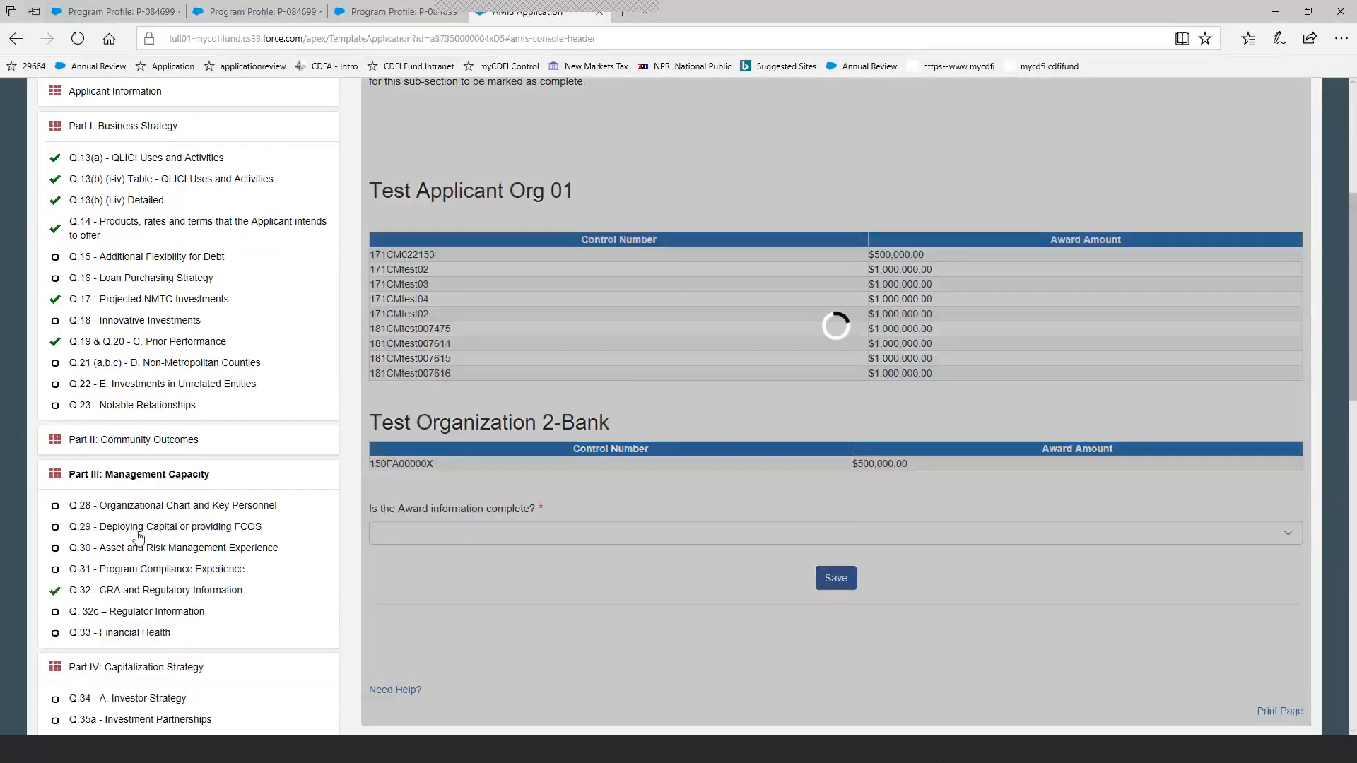
pyautogui.click(151, 506)
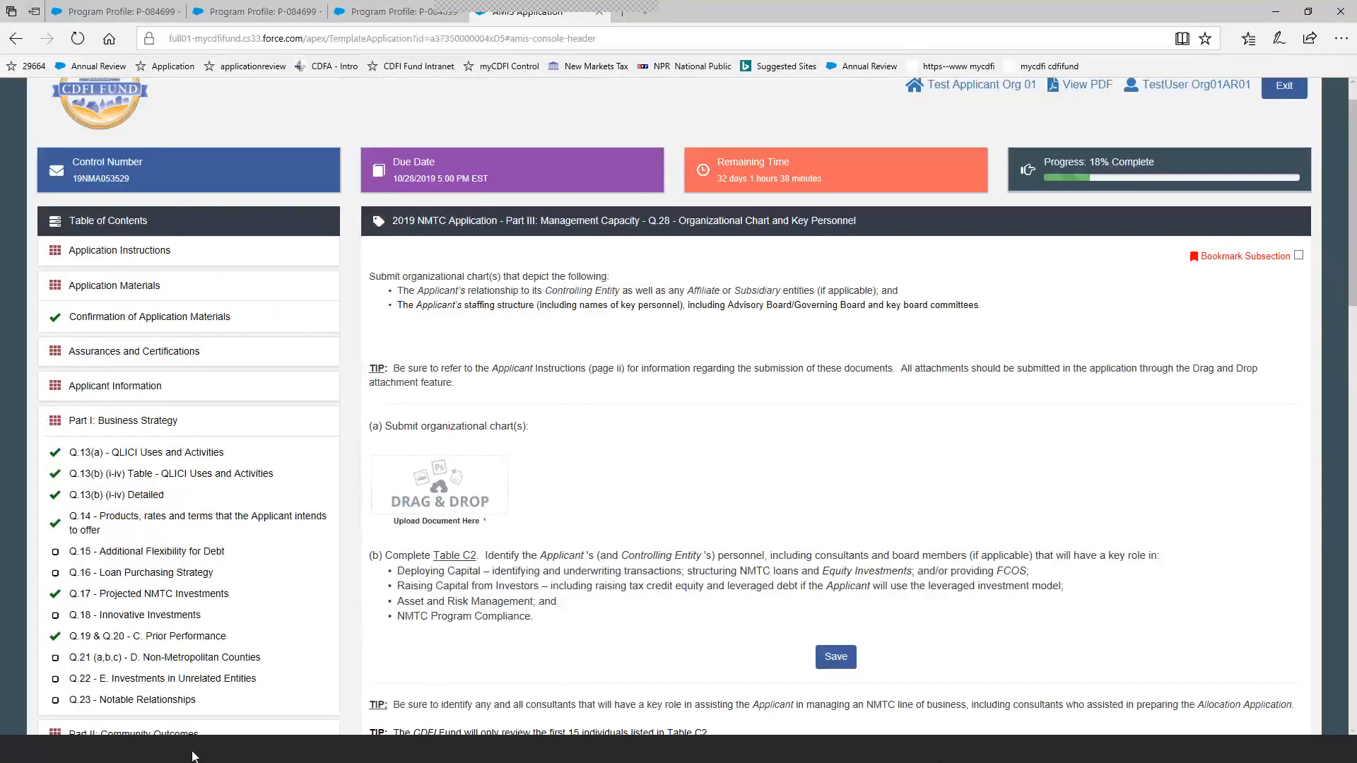
pyautogui.click(271, 748)
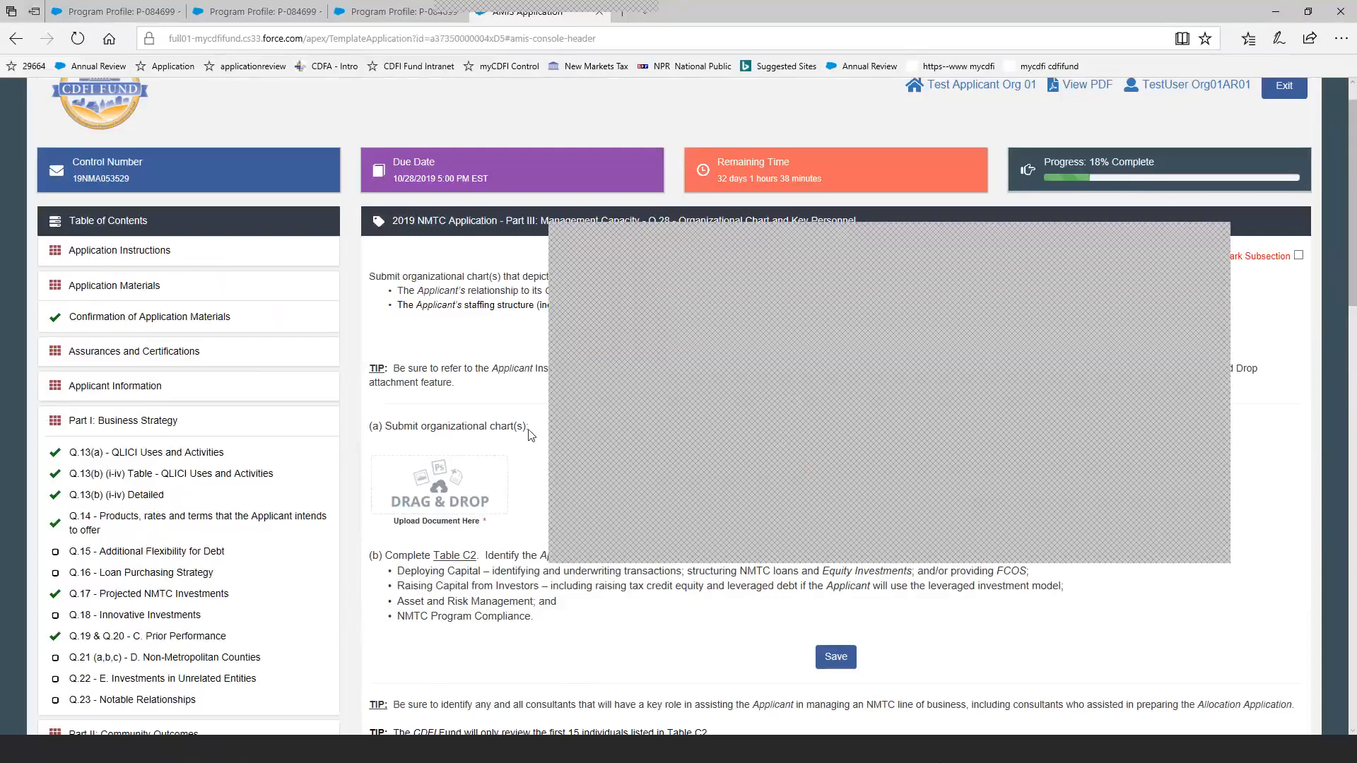
pyautogui.click(418, 494)
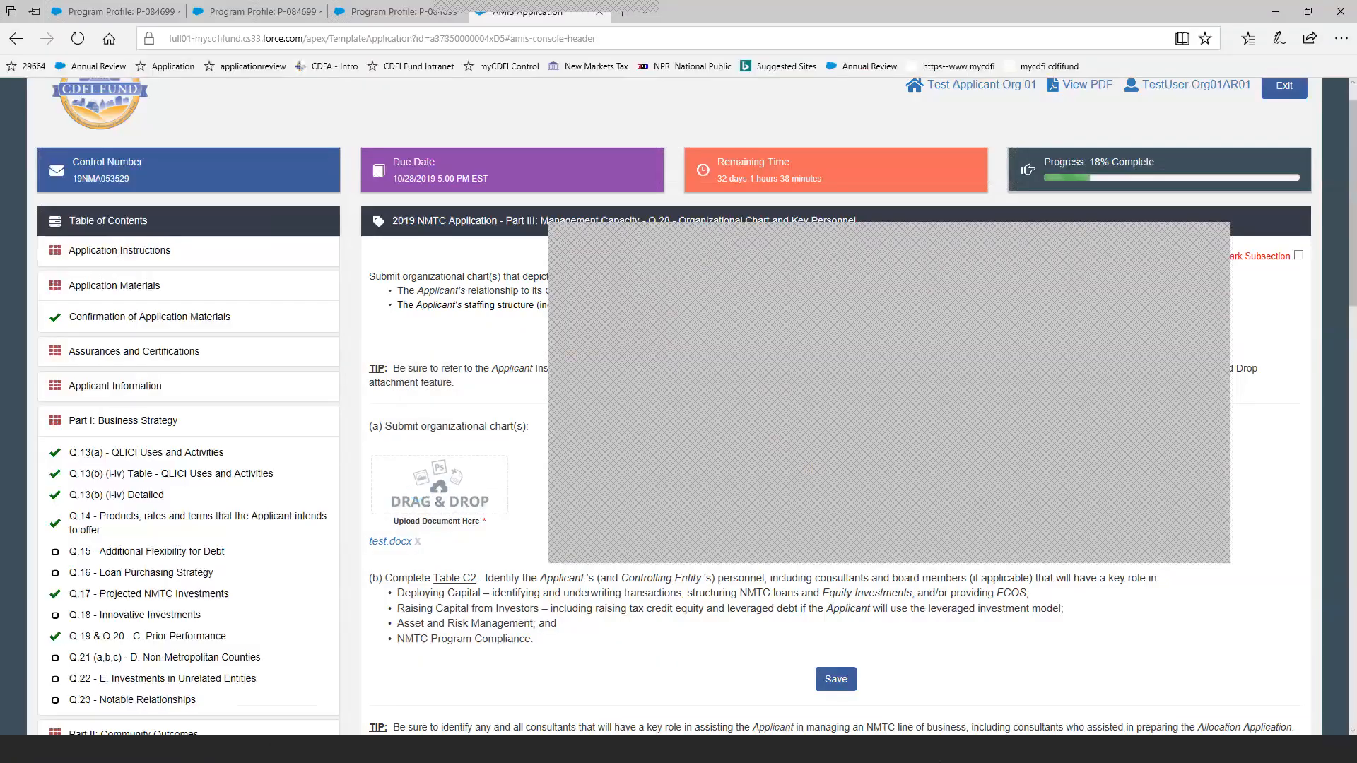
pyautogui.click(825, 681)
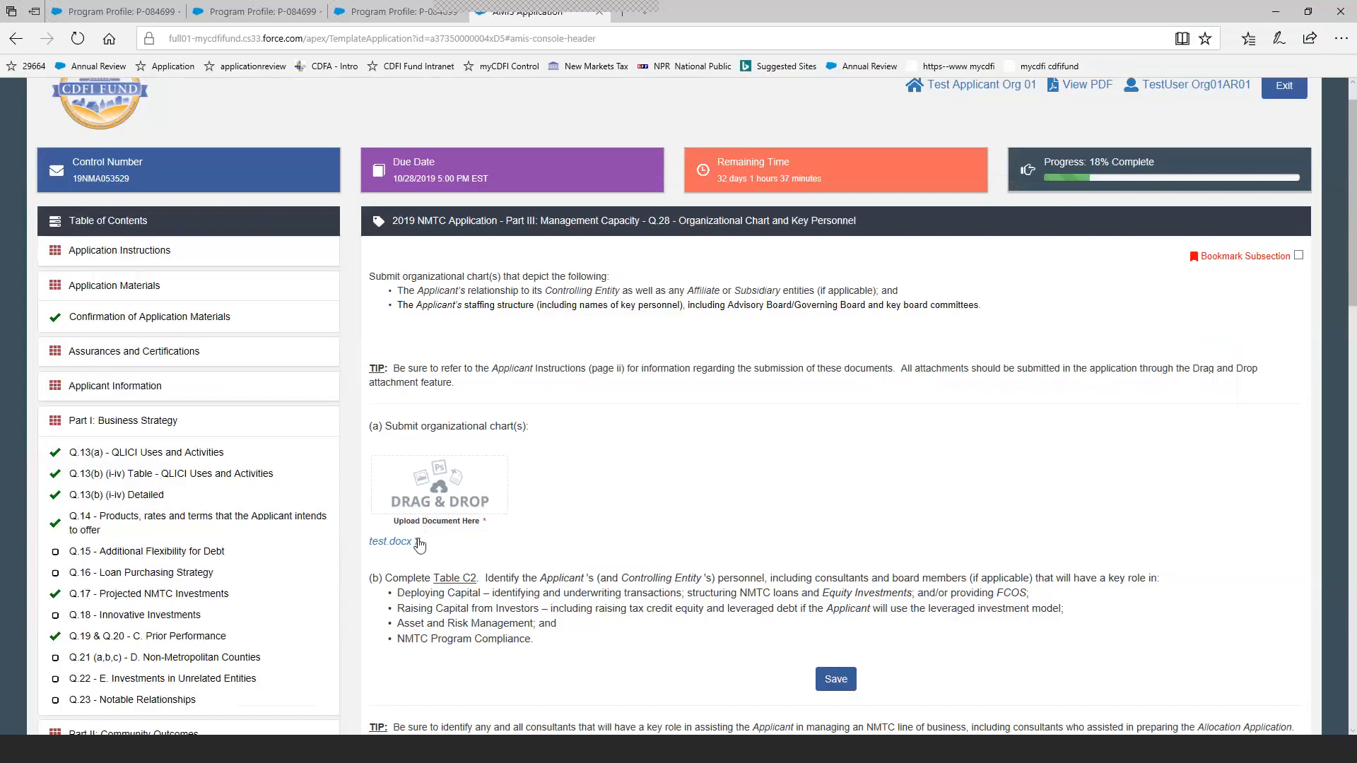
pyautogui.click(417, 542)
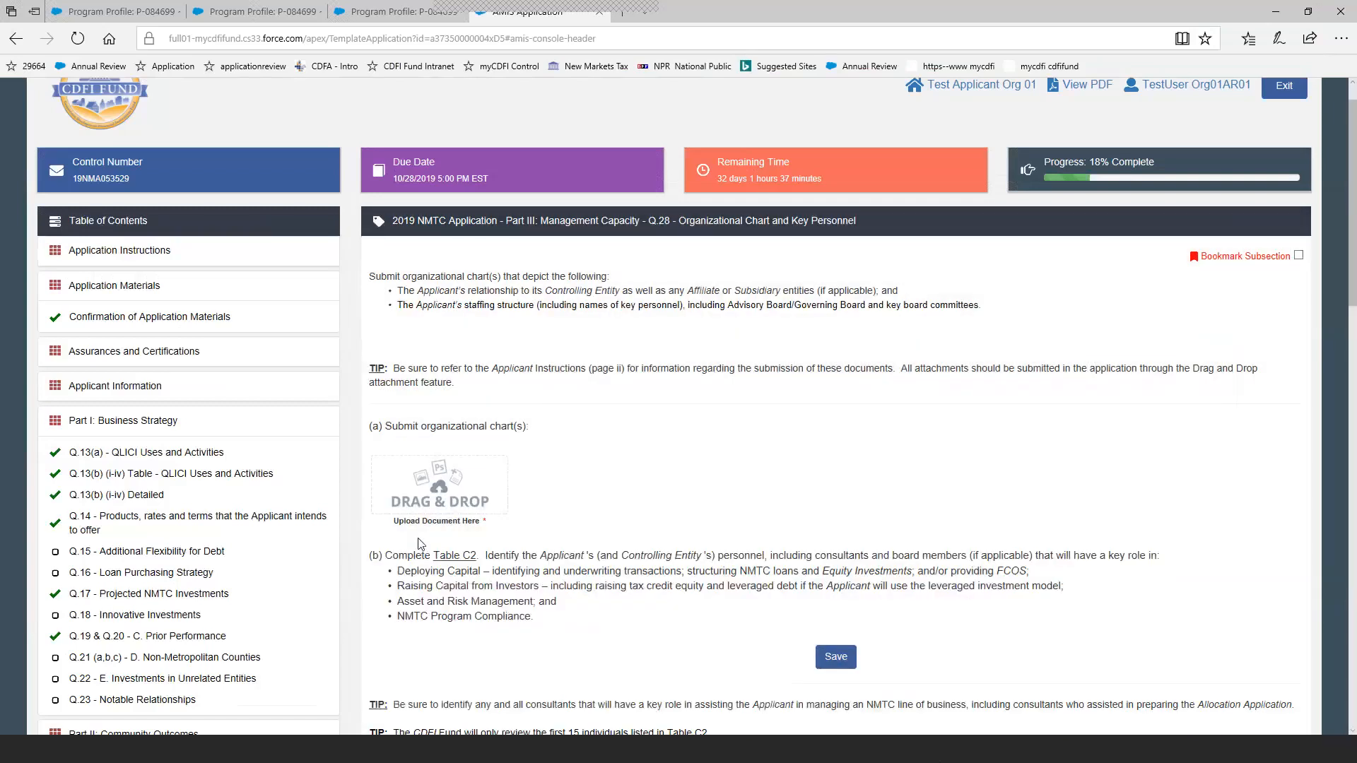
# Open Table A1: Projected Loans/Investments to QALICBs under Exhibit A and review its calendar-year columns.
pyautogui.scroll(-20, 351, 500)
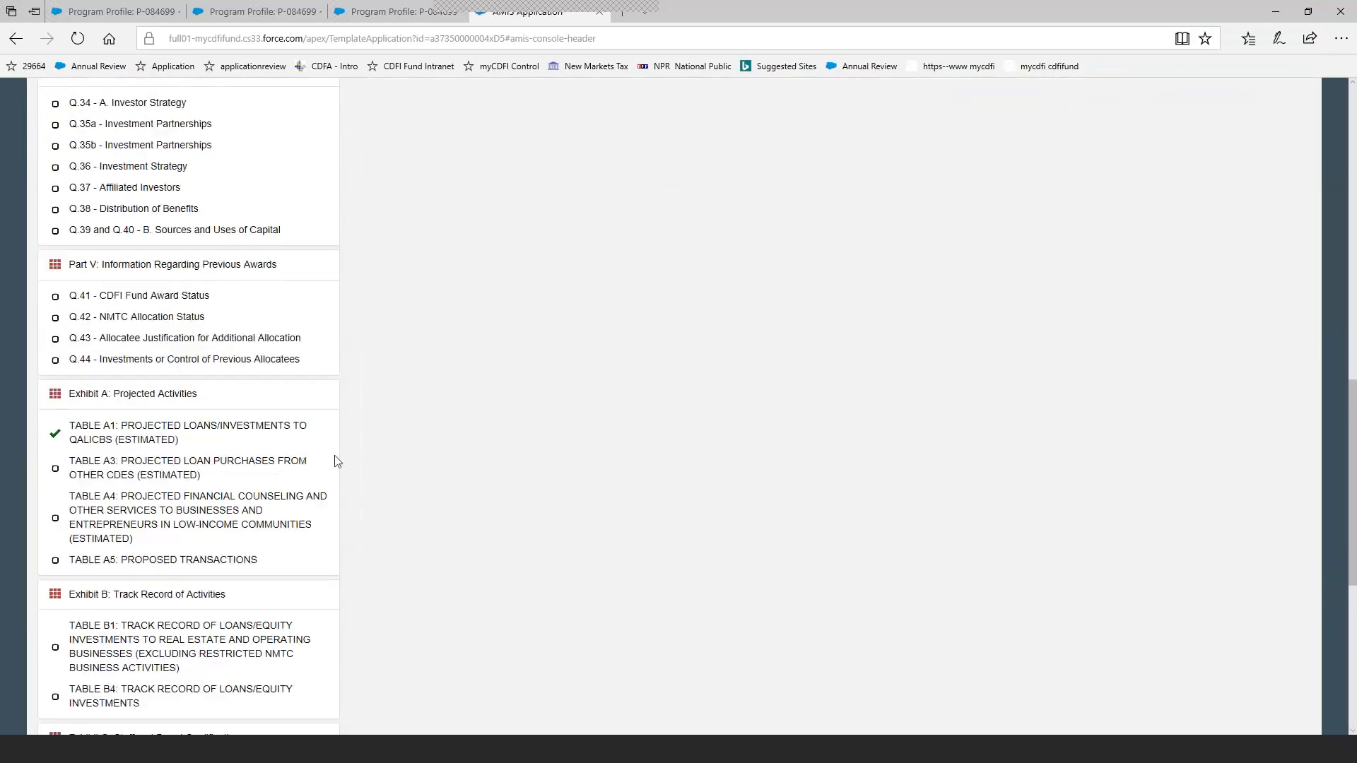
pyautogui.click(255, 436)
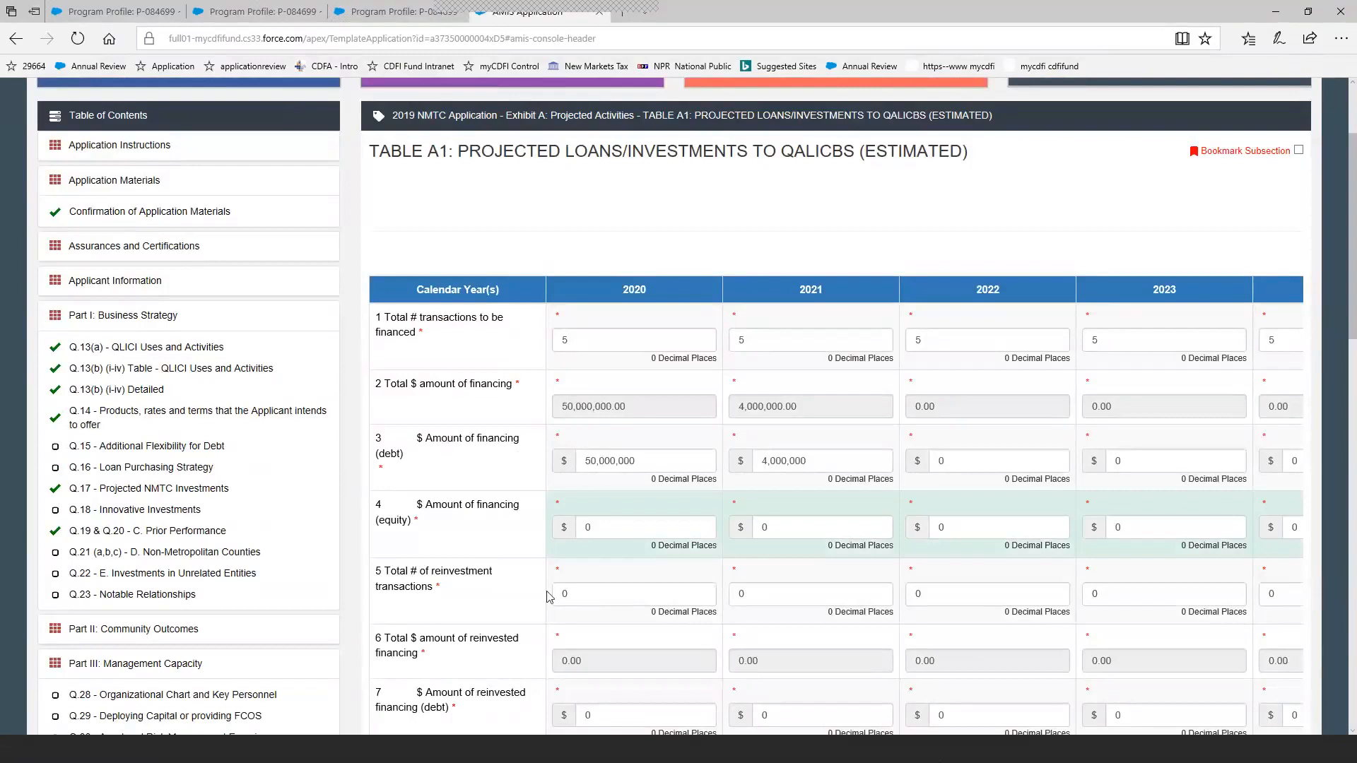
# Review the rows of Table A1 across all calendar years through the Total column, and save the table.
pyautogui.scroll(-1, 550, 594)
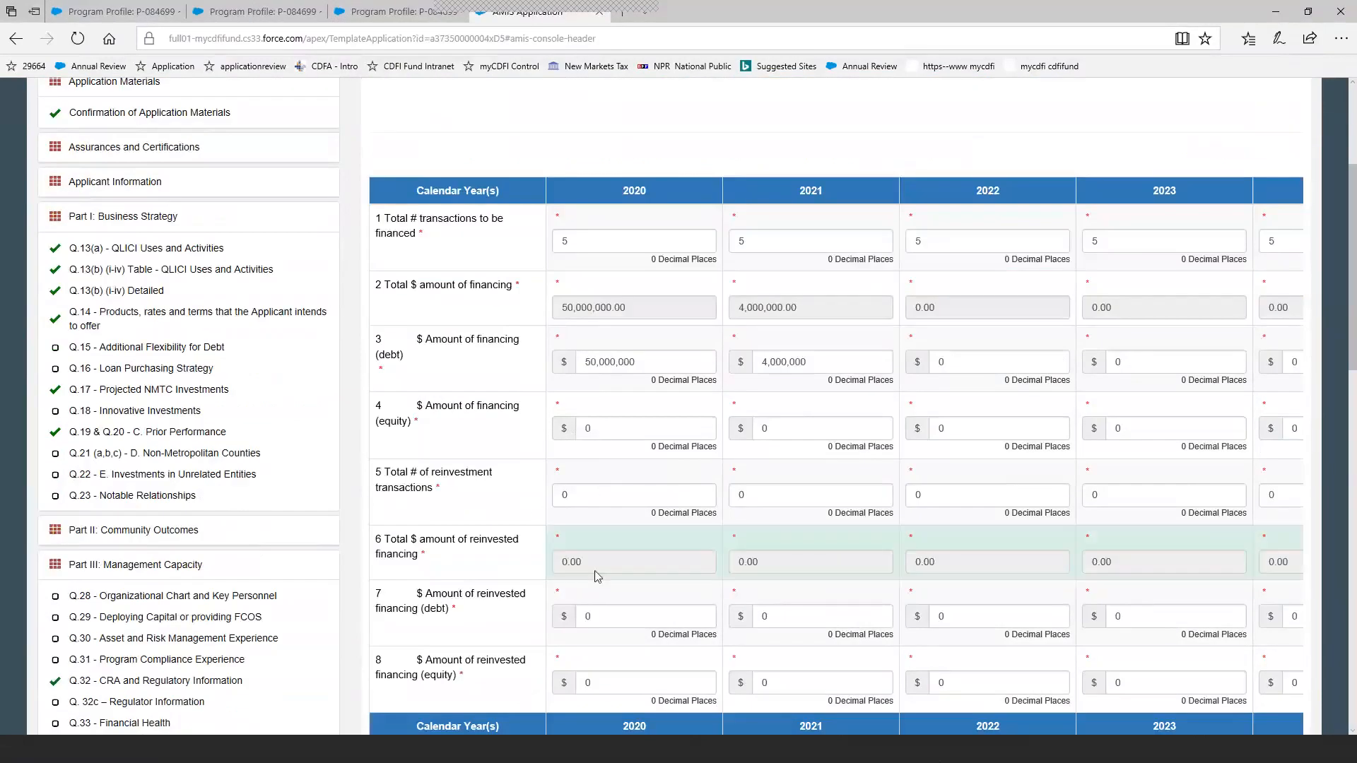
pyautogui.scroll(-1, 585, 599)
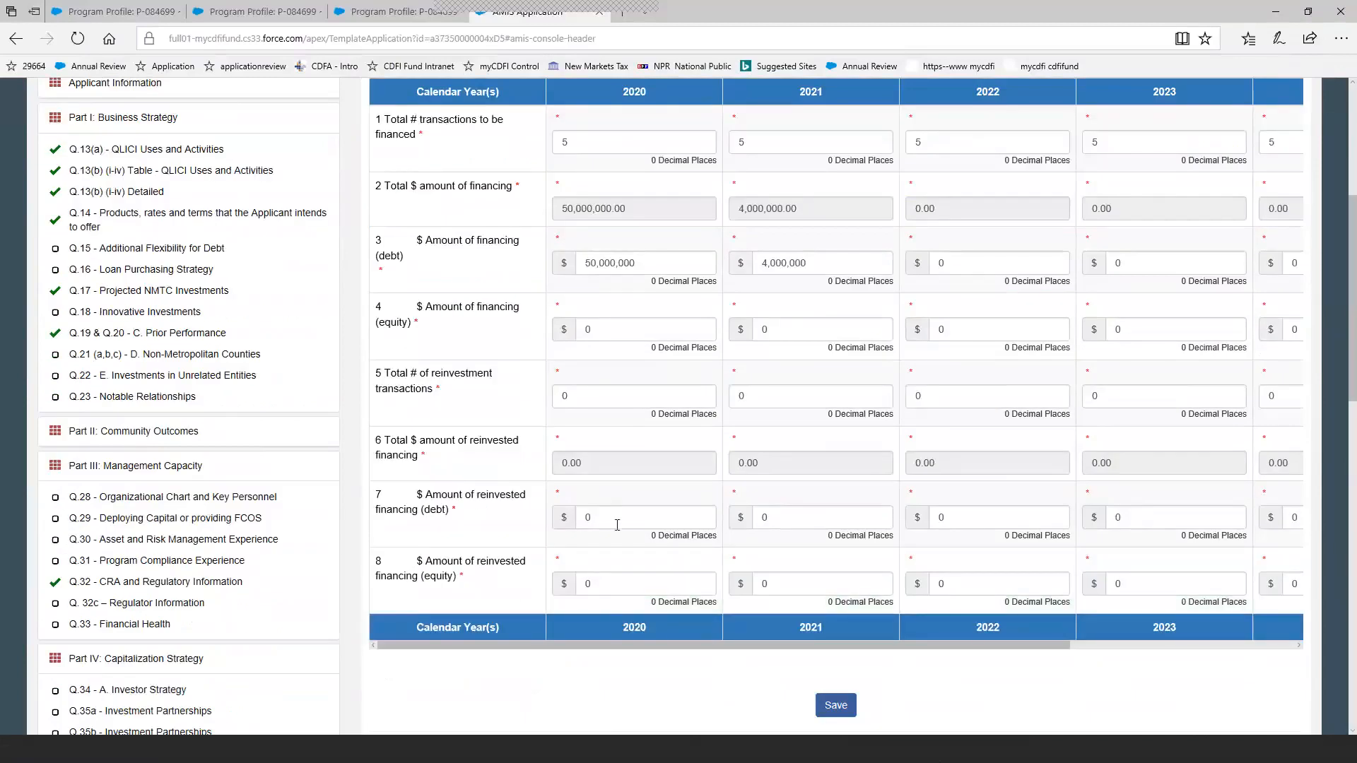
pyautogui.scroll(1, 617, 524)
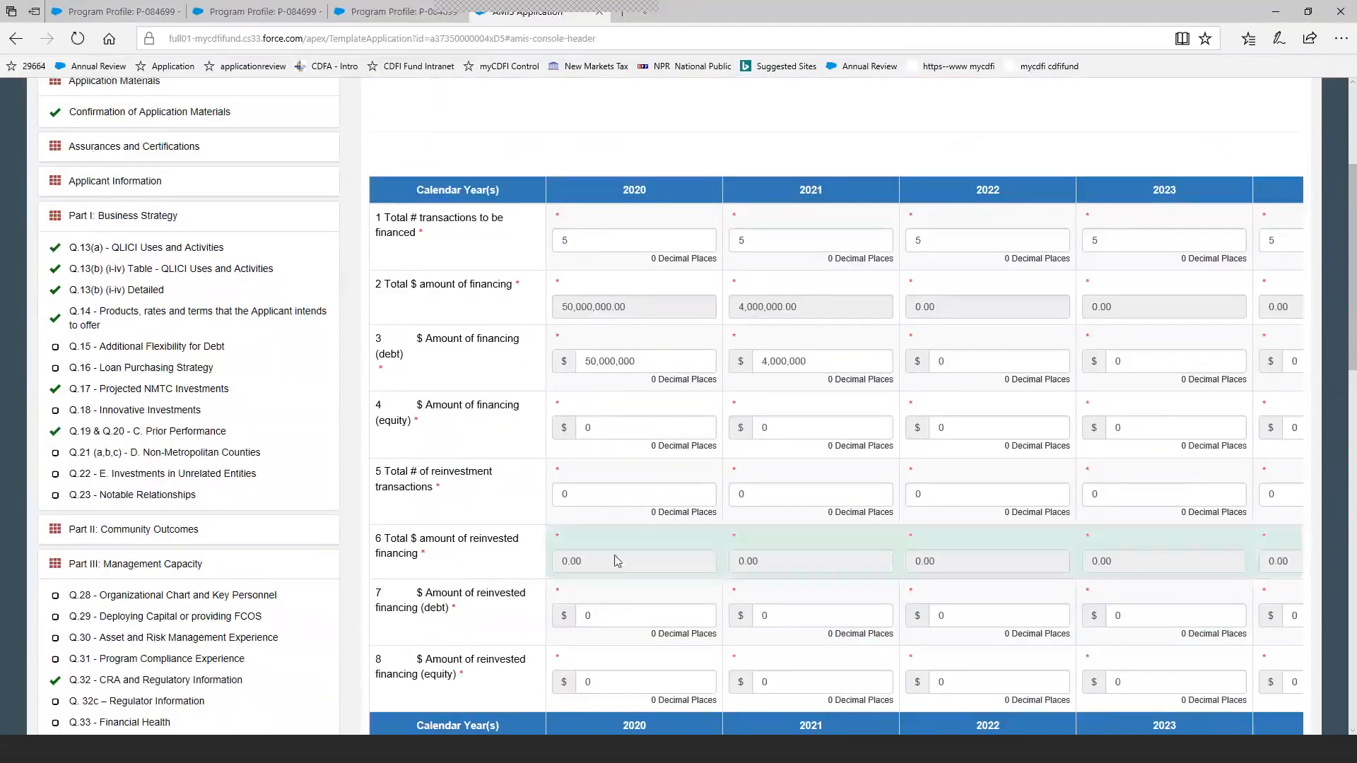
pyautogui.scroll(-1, 622, 565)
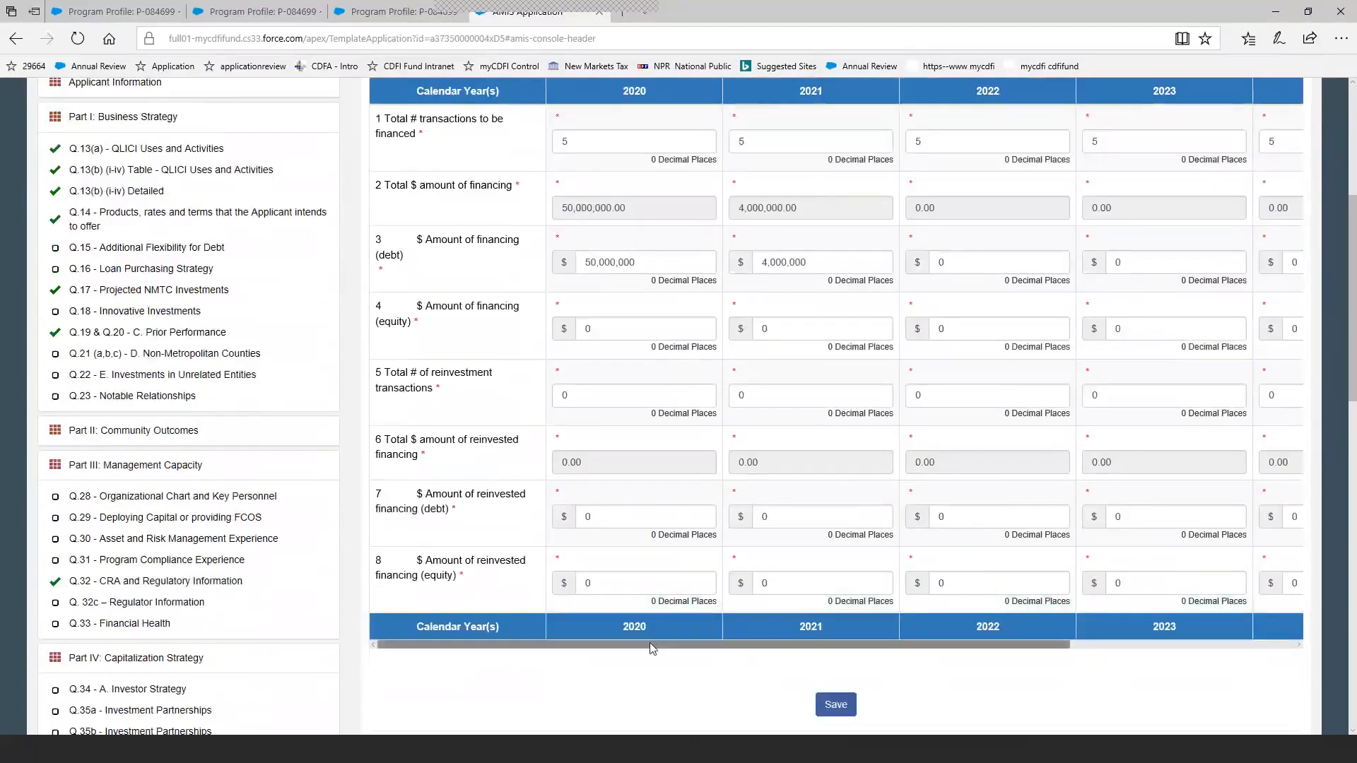
pyautogui.moveTo(652, 649); pyautogui.dragTo(1106, 667)
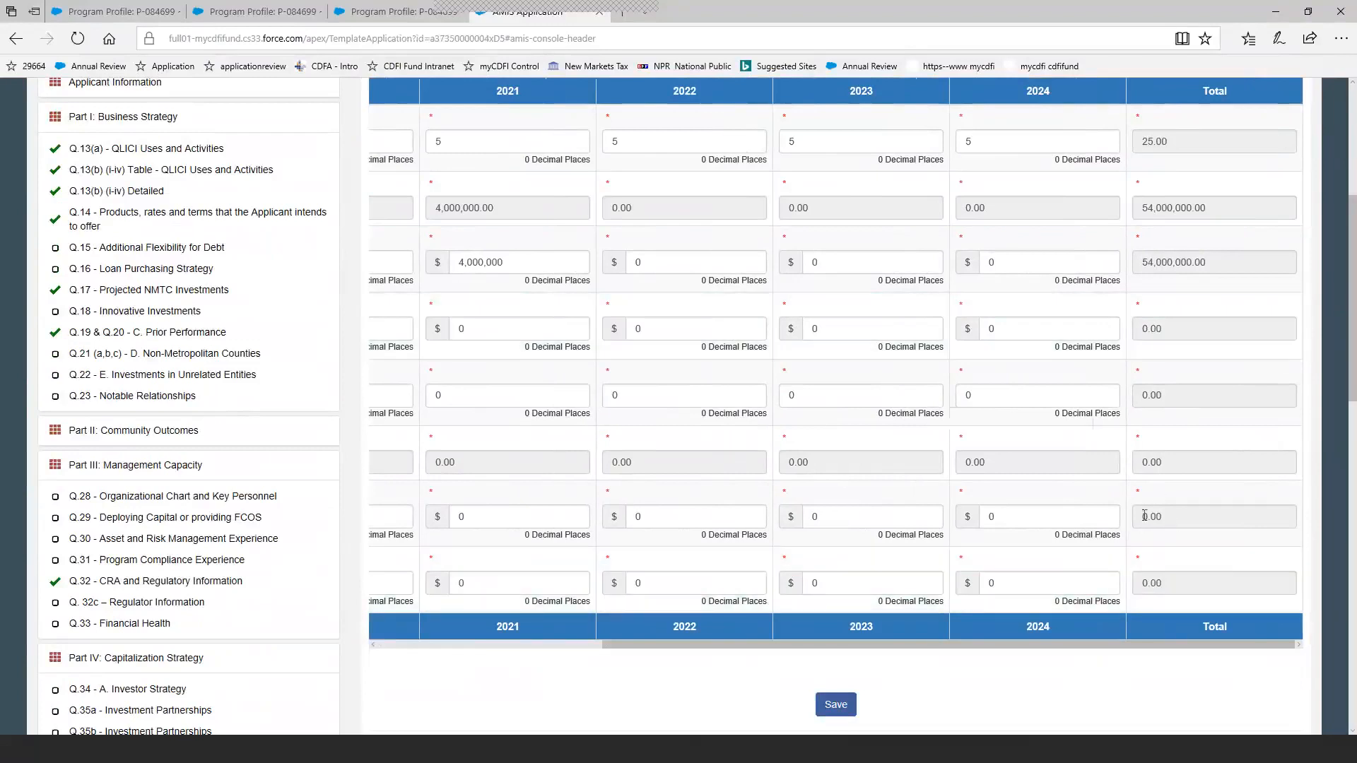
pyautogui.click(835, 706)
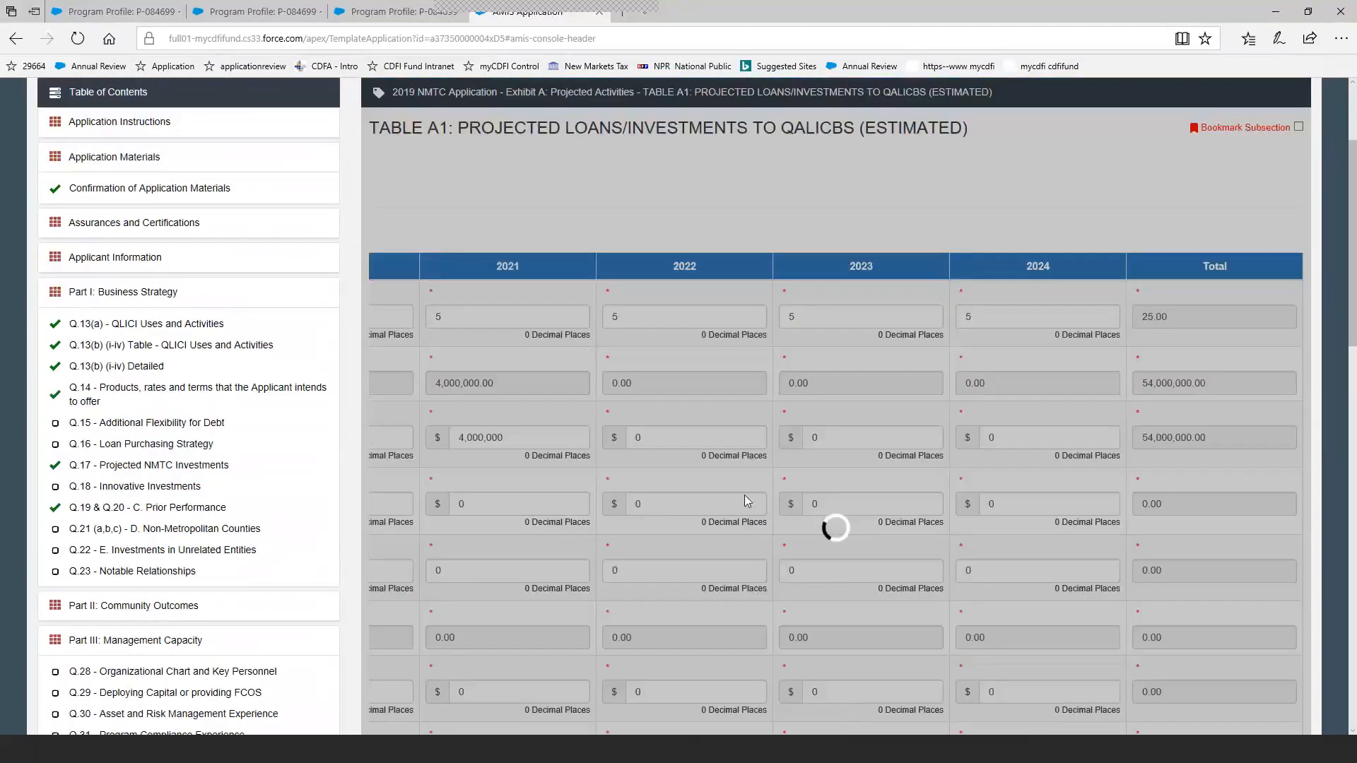
# Open Table A5: Proposed Transactions under Exhibit A and review its instructions, record overview and blank new-row fields.
pyautogui.scroll(-10, 270, 533)
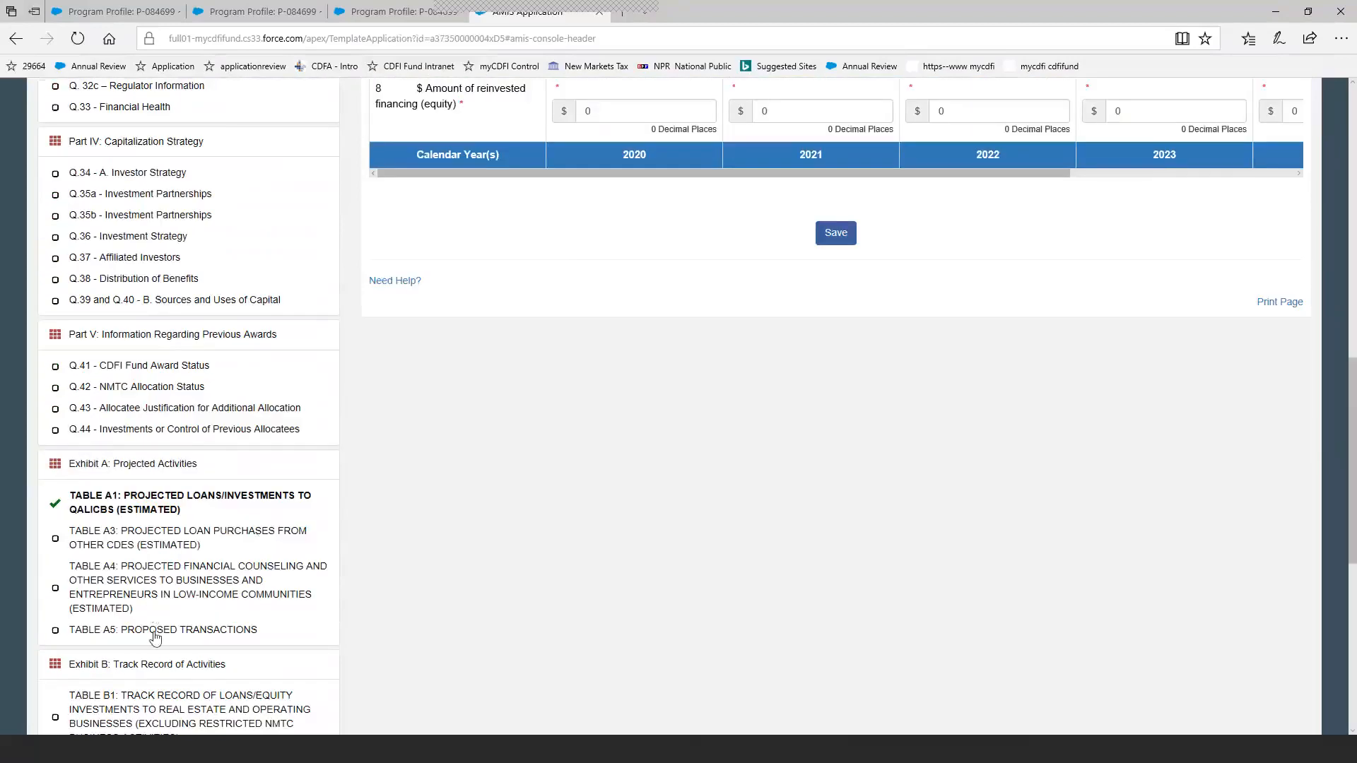
pyautogui.click(155, 632)
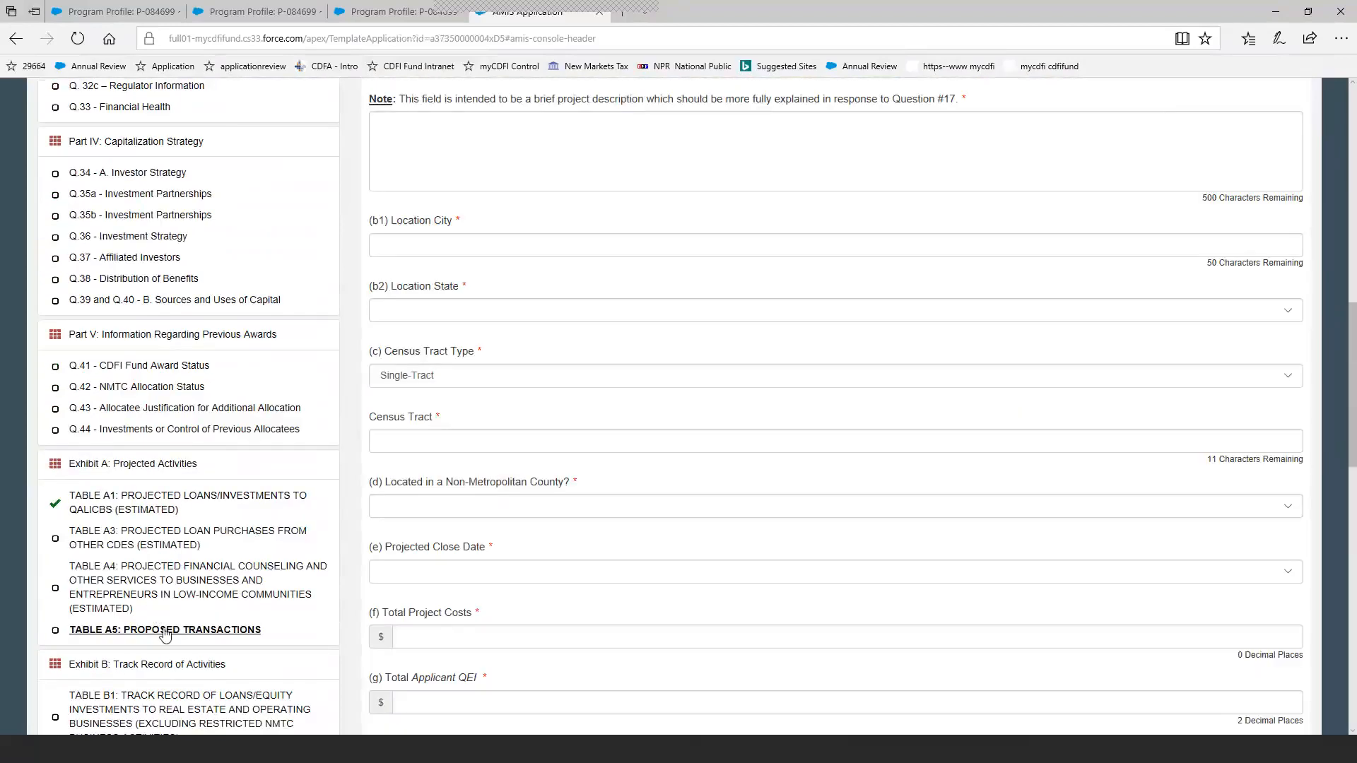
pyautogui.scroll(3, 772, 556)
pyautogui.scroll(1, 772, 557)
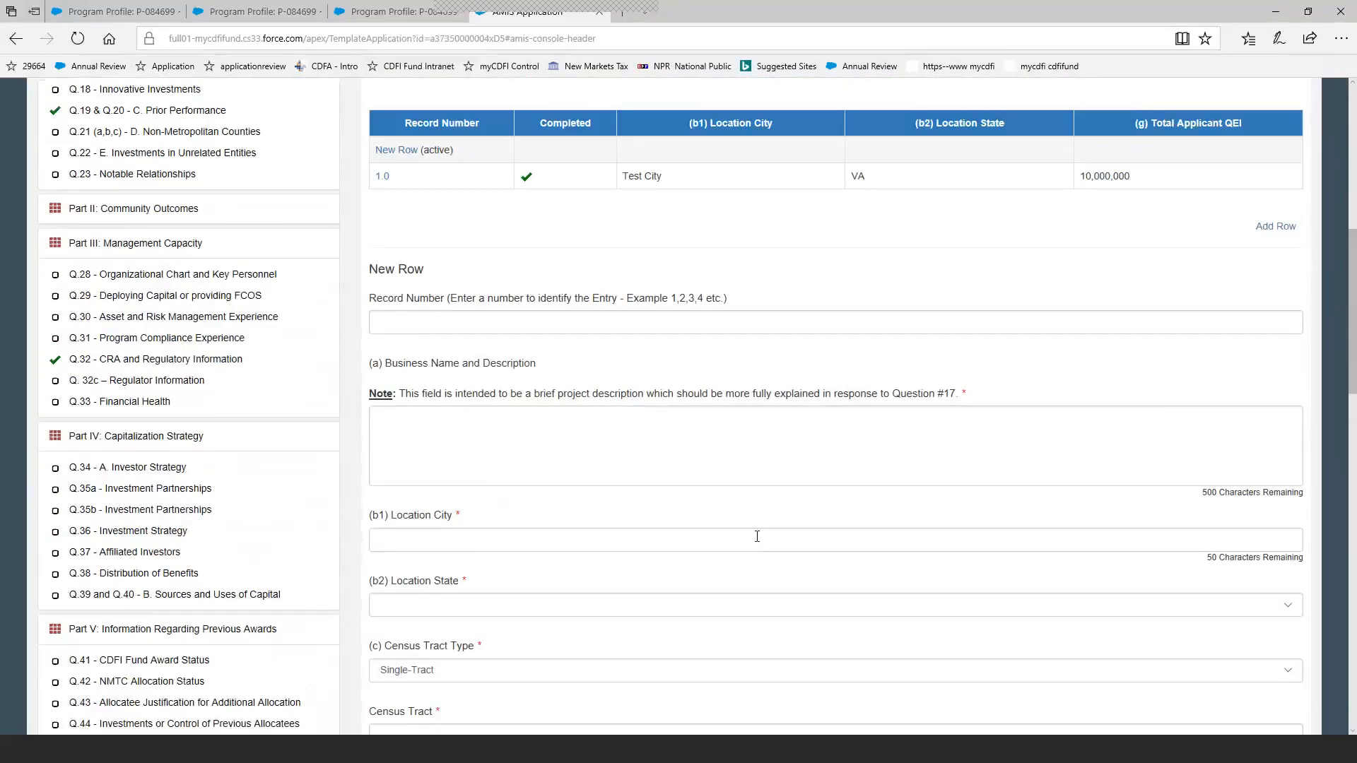
pyautogui.scroll(1, 757, 536)
pyautogui.scroll(2, 757, 536)
pyautogui.scroll(1, 757, 537)
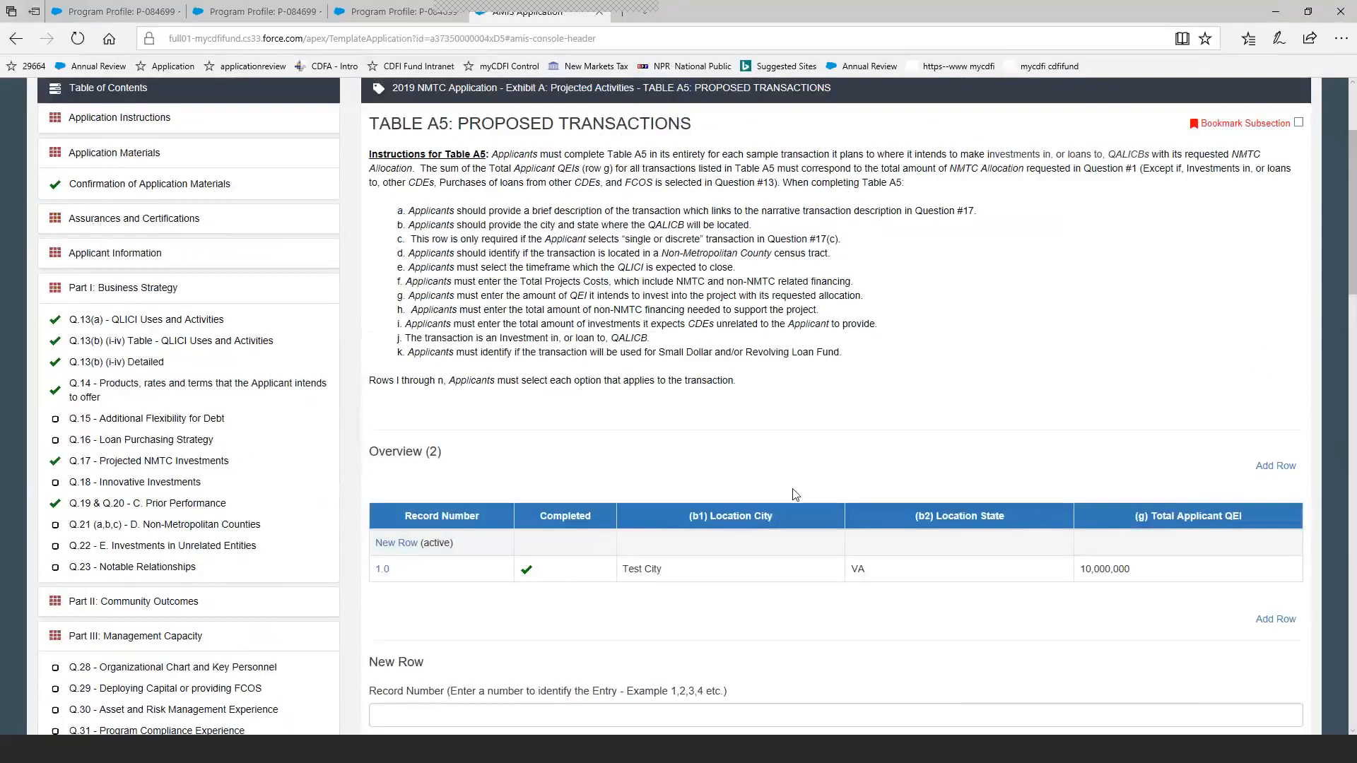
pyautogui.scroll(-13, 793, 495)
pyautogui.scroll(-7, 793, 511)
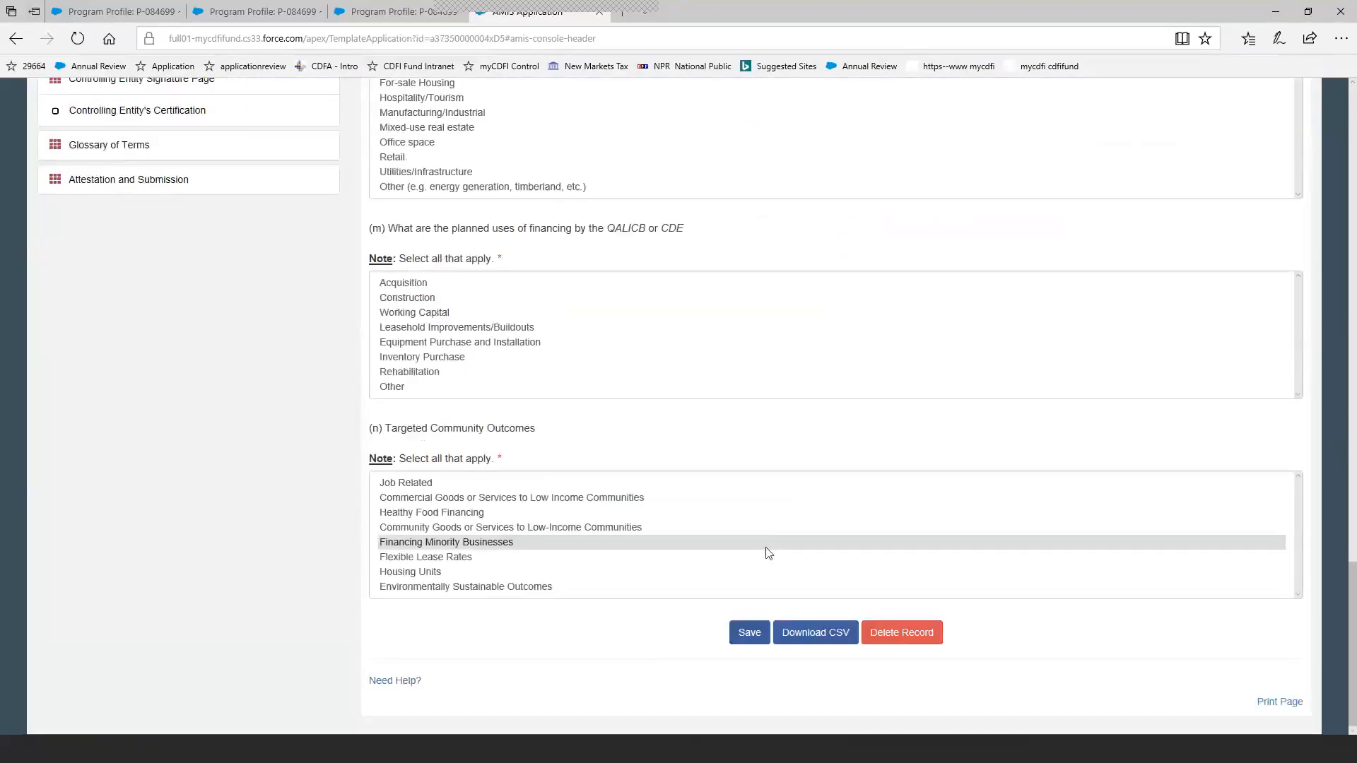
pyautogui.scroll(15, 839, 636)
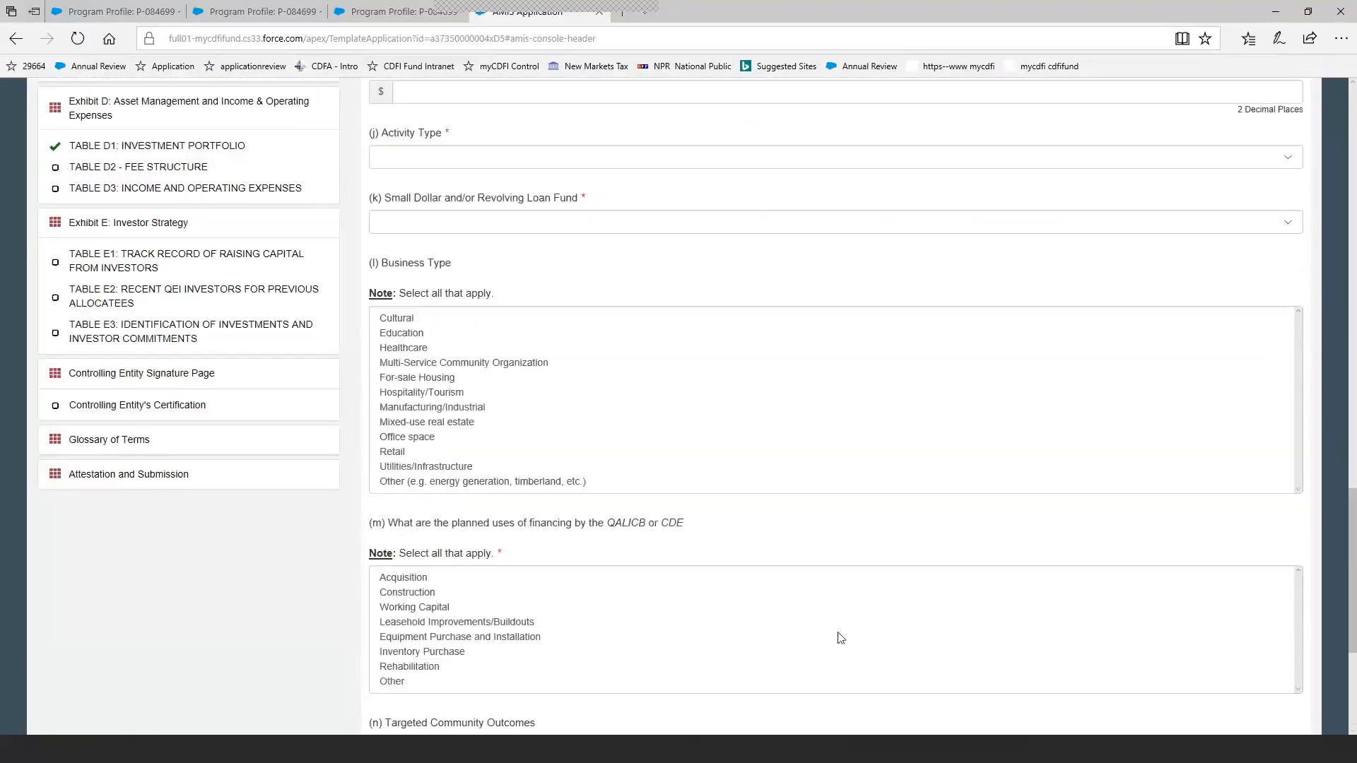
pyautogui.scroll(7, 838, 632)
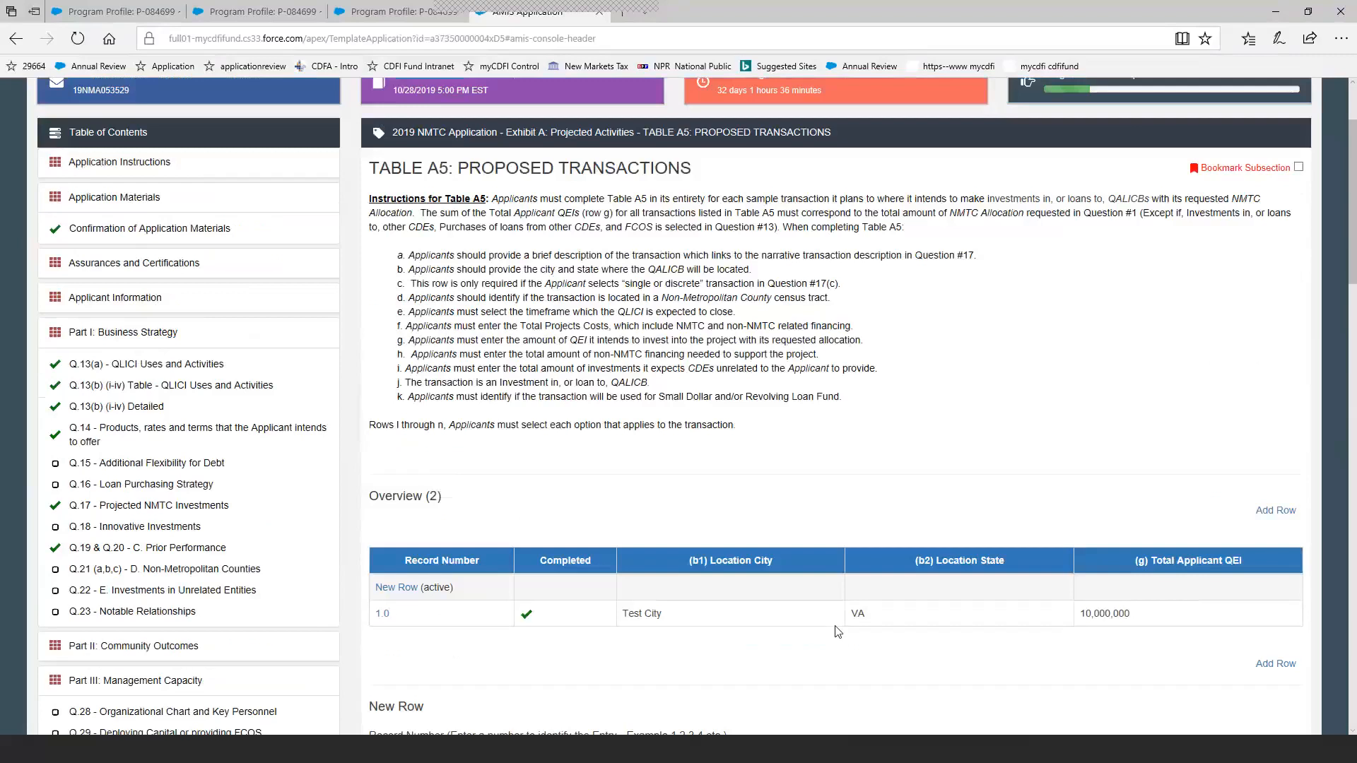
# Open record 1.0 in Table A5 and review its description, location, census tract and projected close date fields.
pyautogui.click(383, 613)
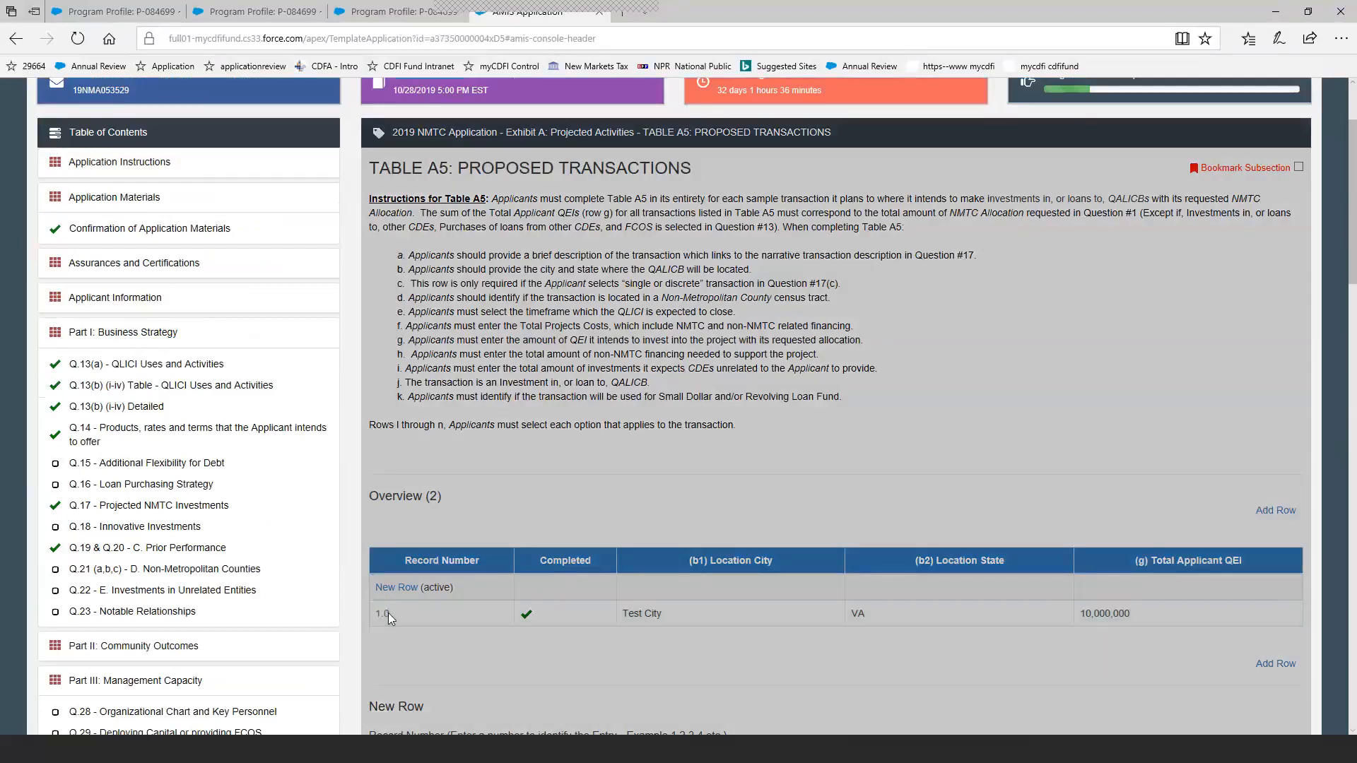
pyautogui.scroll(-5, 664, 582)
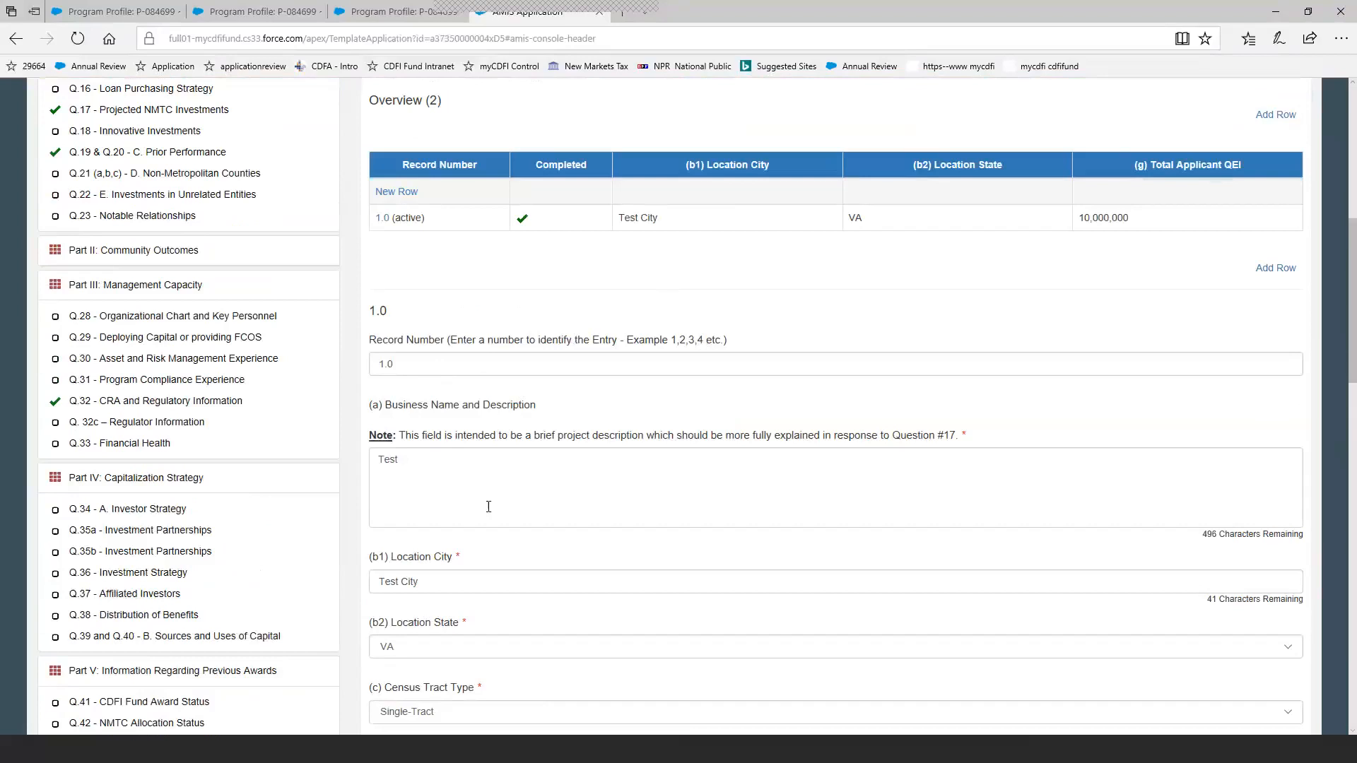
pyautogui.scroll(-1, 489, 507)
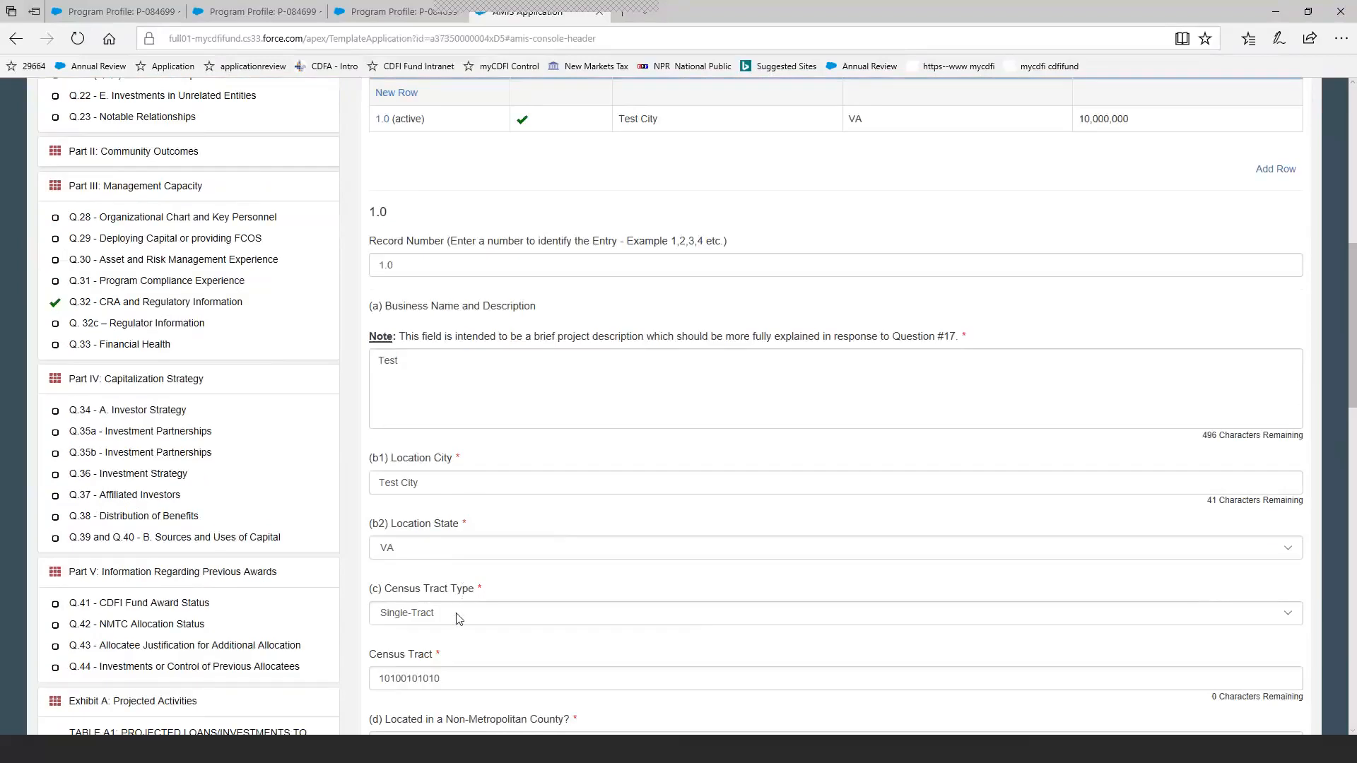
pyautogui.scroll(-1, 458, 619)
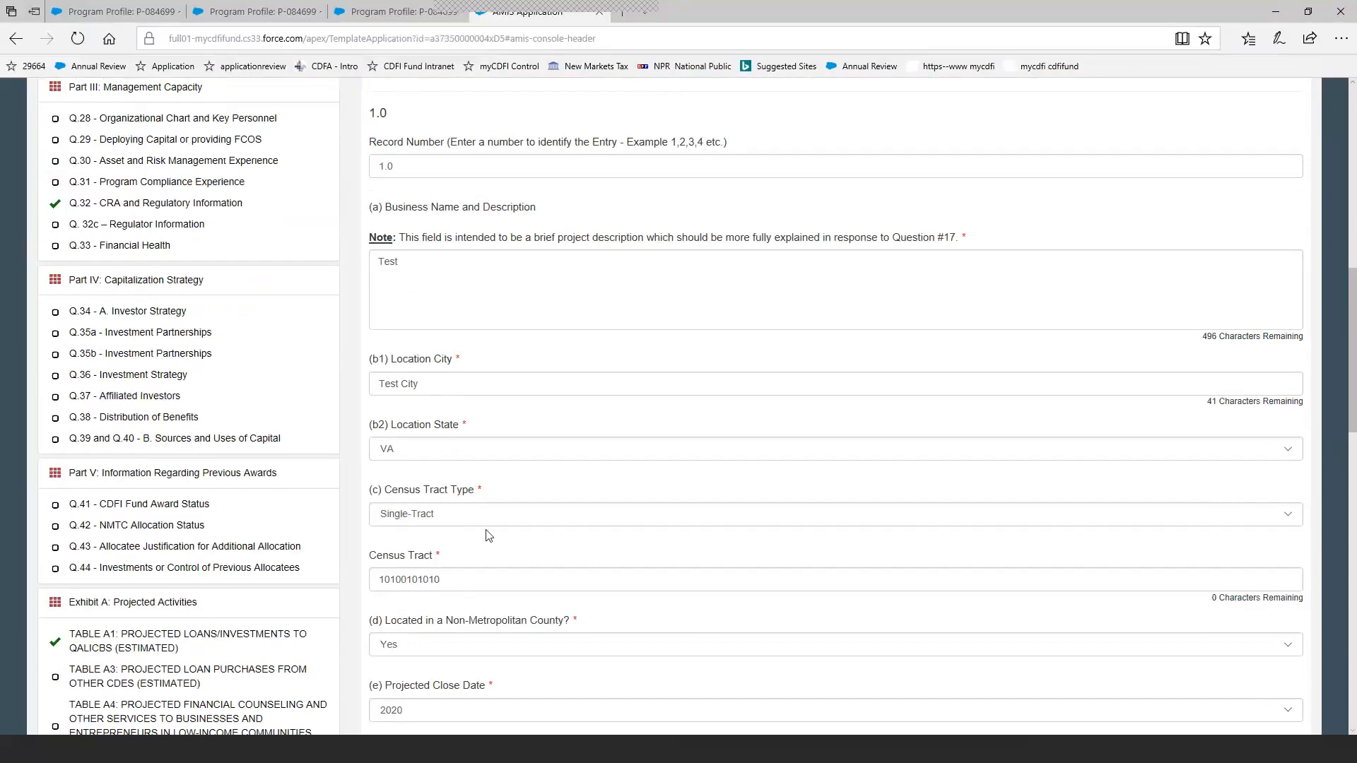
pyautogui.scroll(-1, 488, 538)
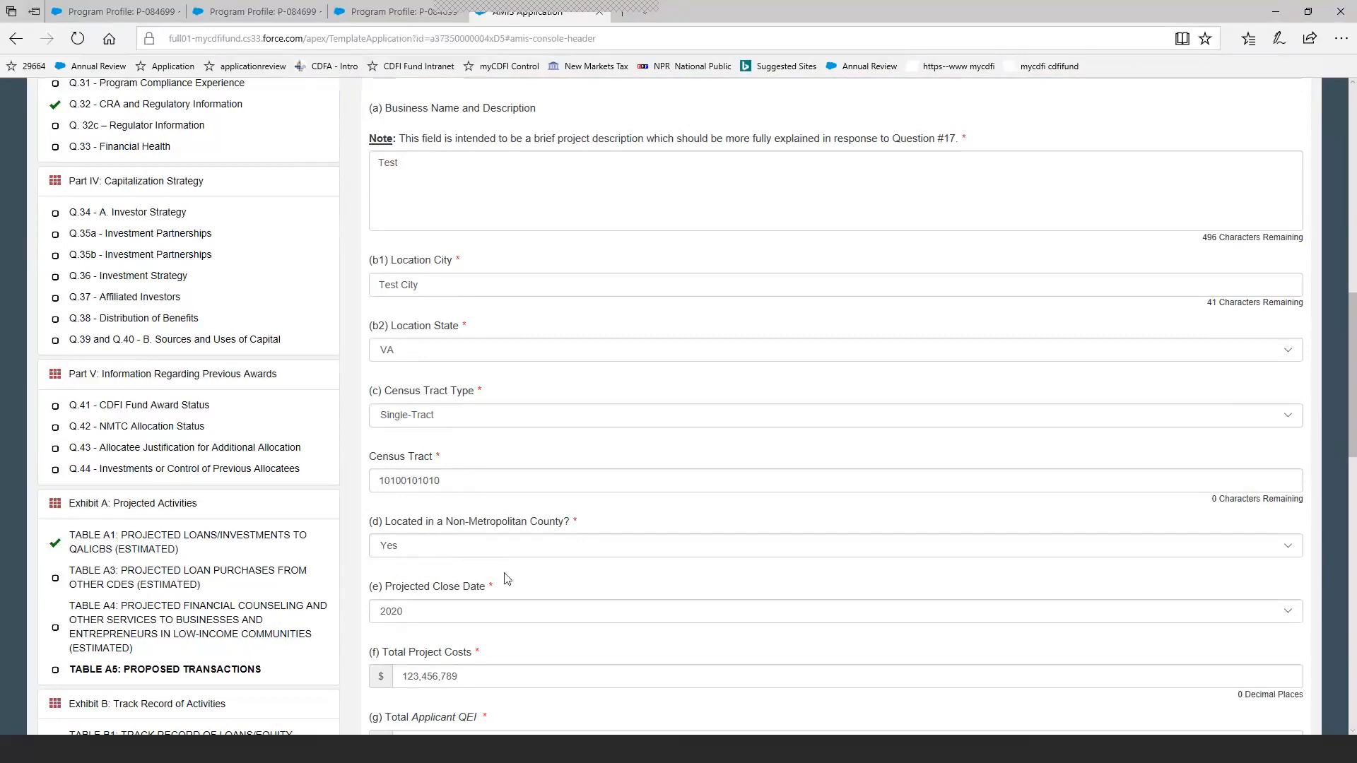
pyautogui.click(503, 611)
pyautogui.click(503, 612)
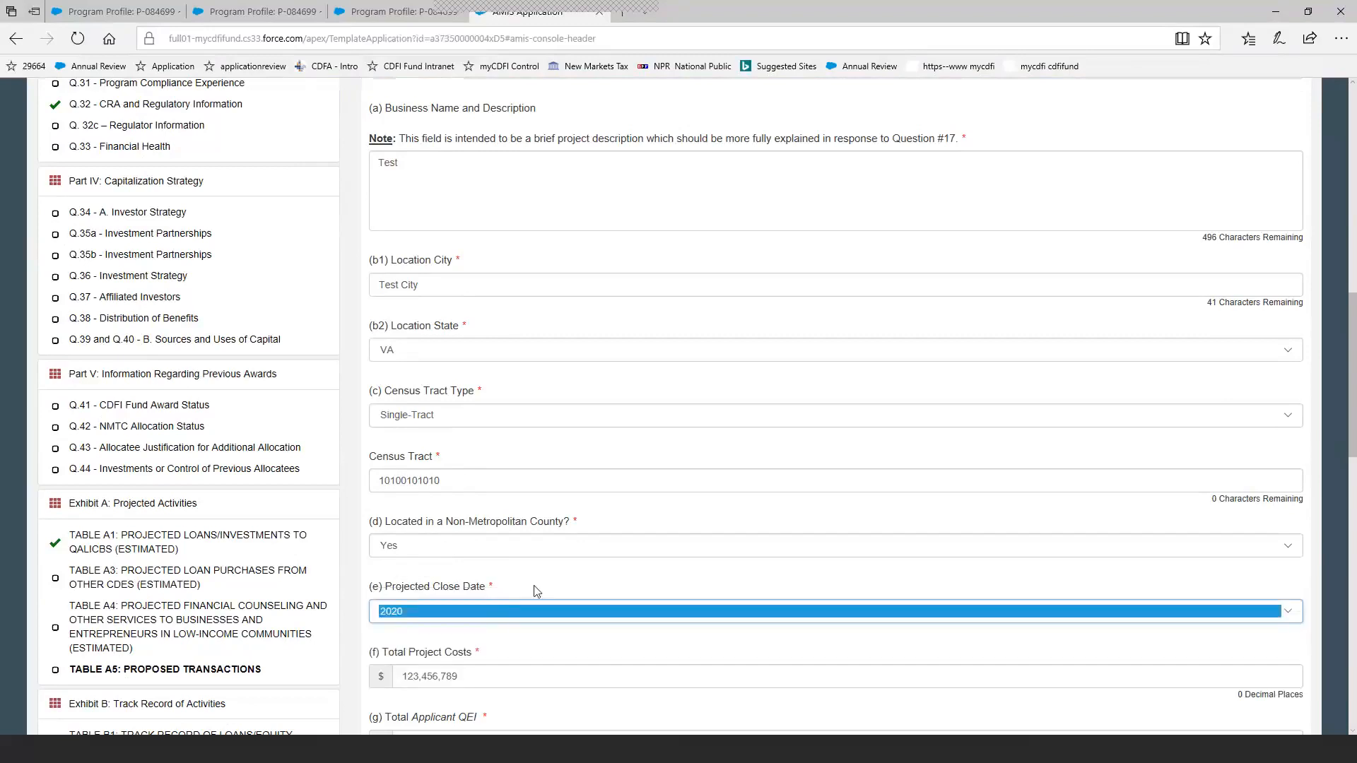
# Check record 1.0's cost, activity, business type, financing use and community outcome answers, and save the record.
pyautogui.scroll(-3, 543, 573)
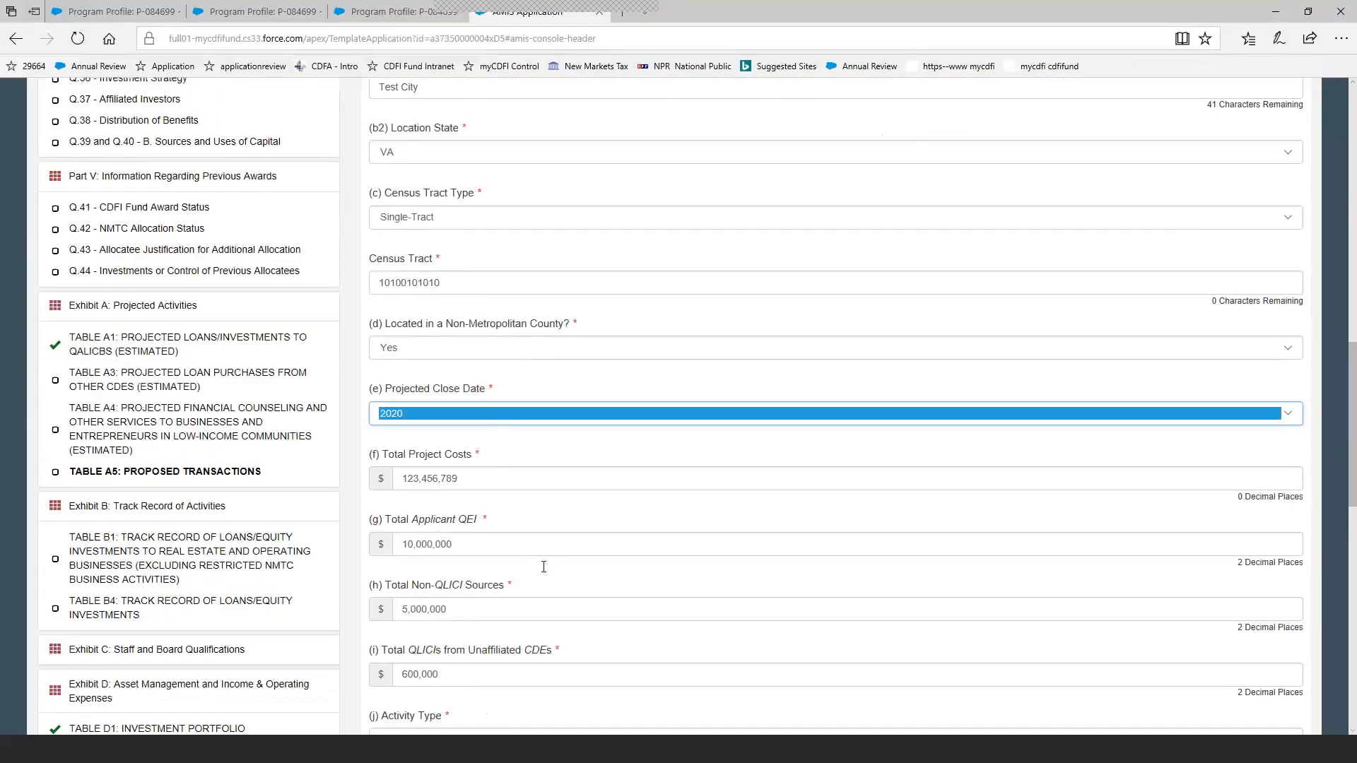
pyautogui.scroll(-2, 543, 573)
pyautogui.scroll(-2, 543, 566)
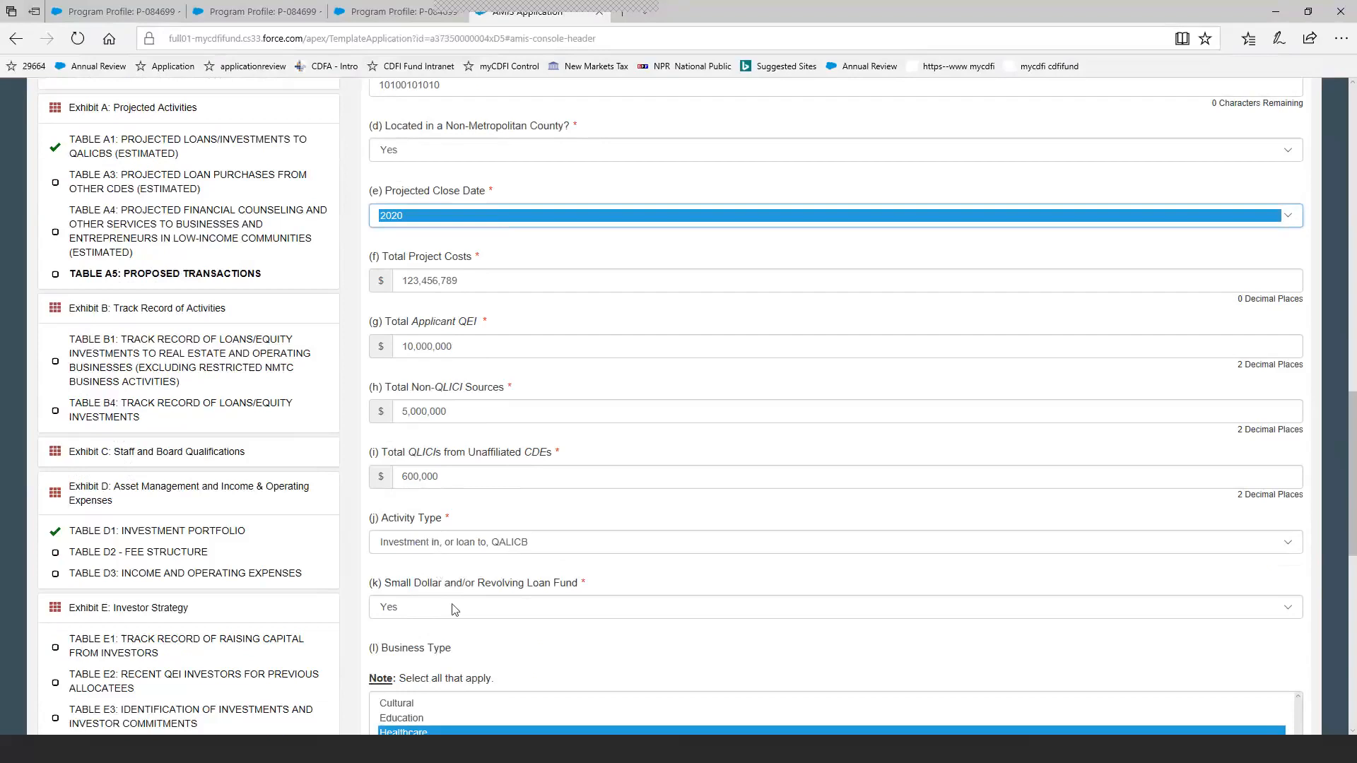
pyautogui.scroll(-1, 455, 609)
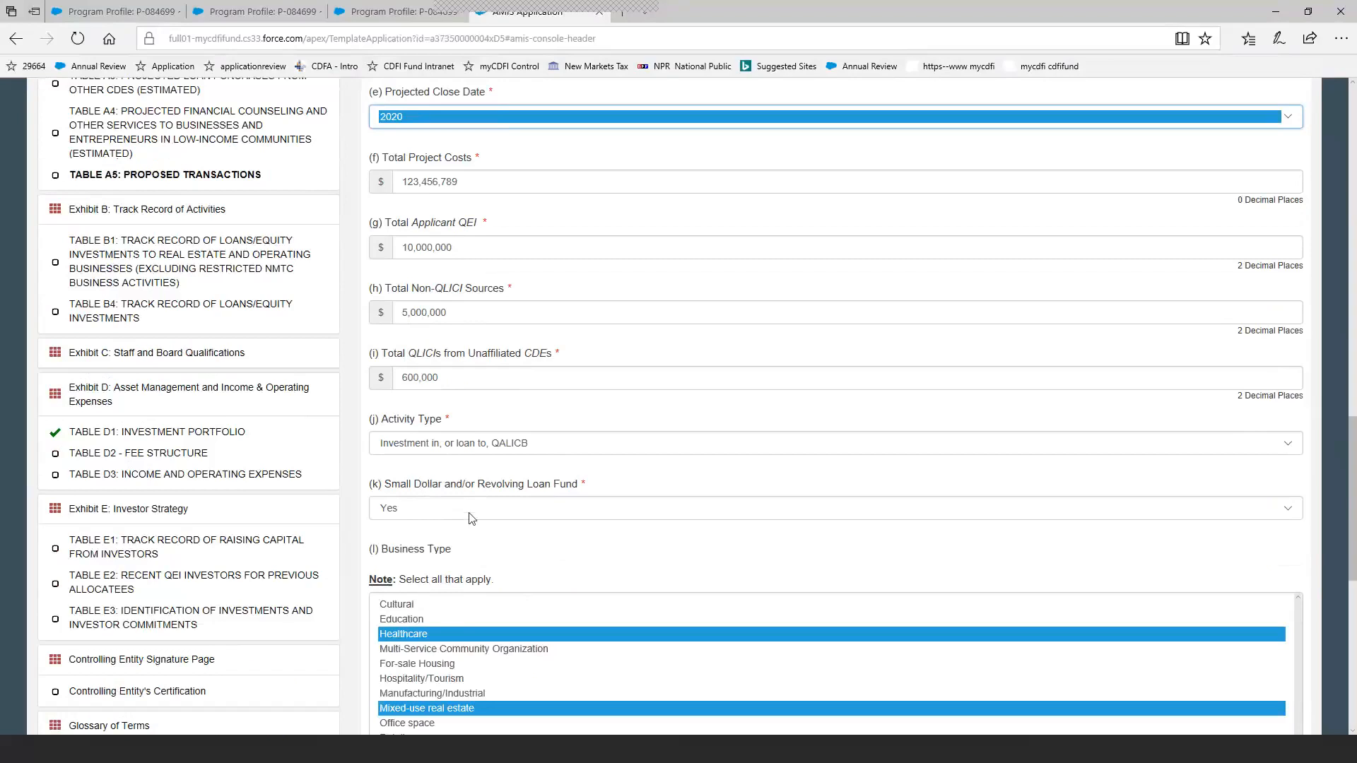
pyautogui.scroll(-2, 459, 582)
pyautogui.scroll(-3, 457, 578)
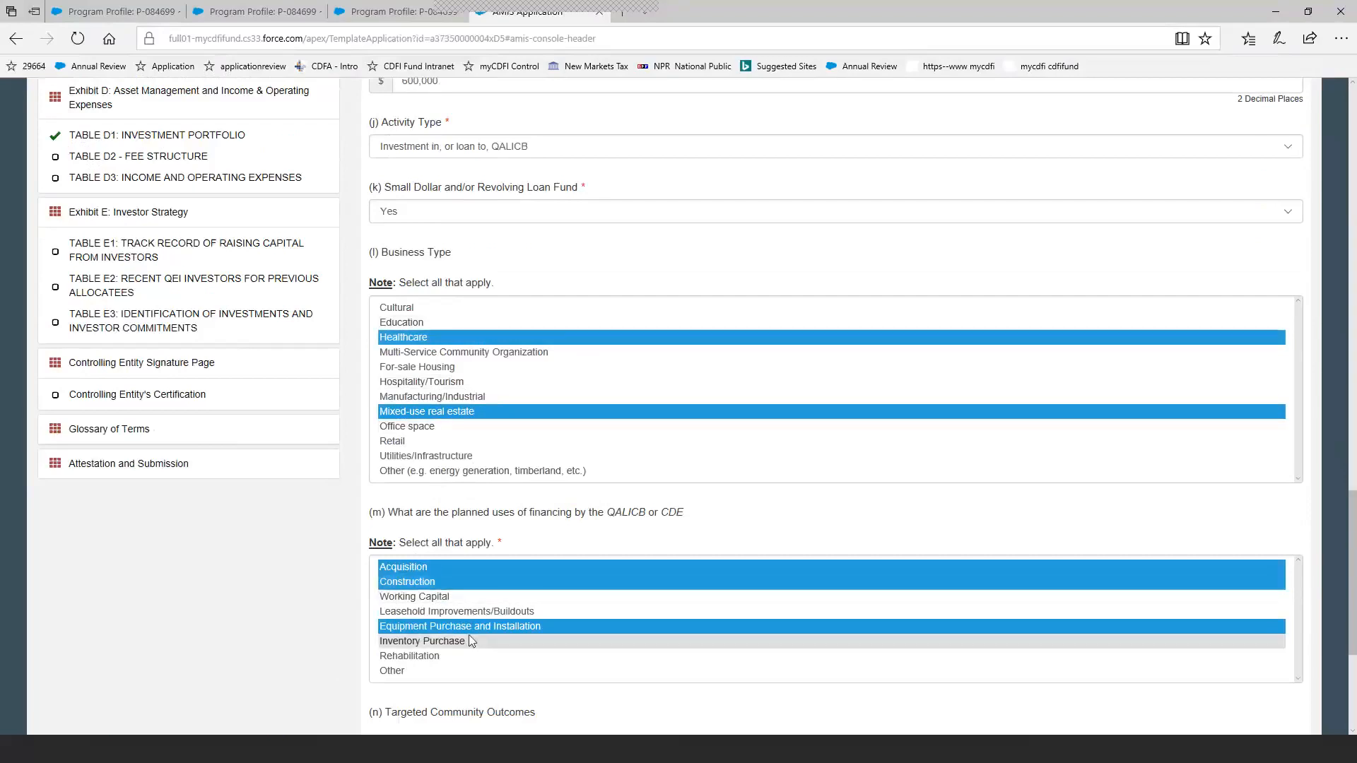
pyautogui.scroll(-3, 469, 622)
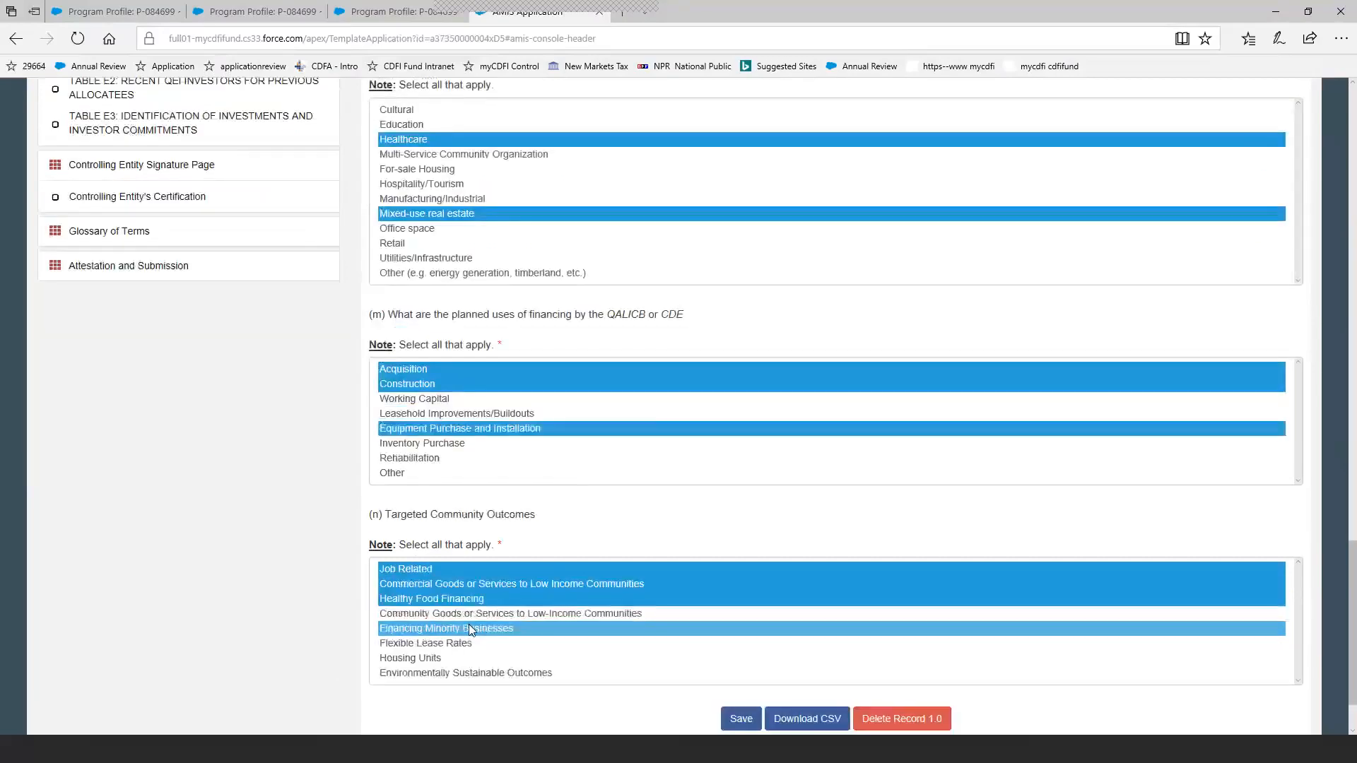
pyautogui.click(741, 720)
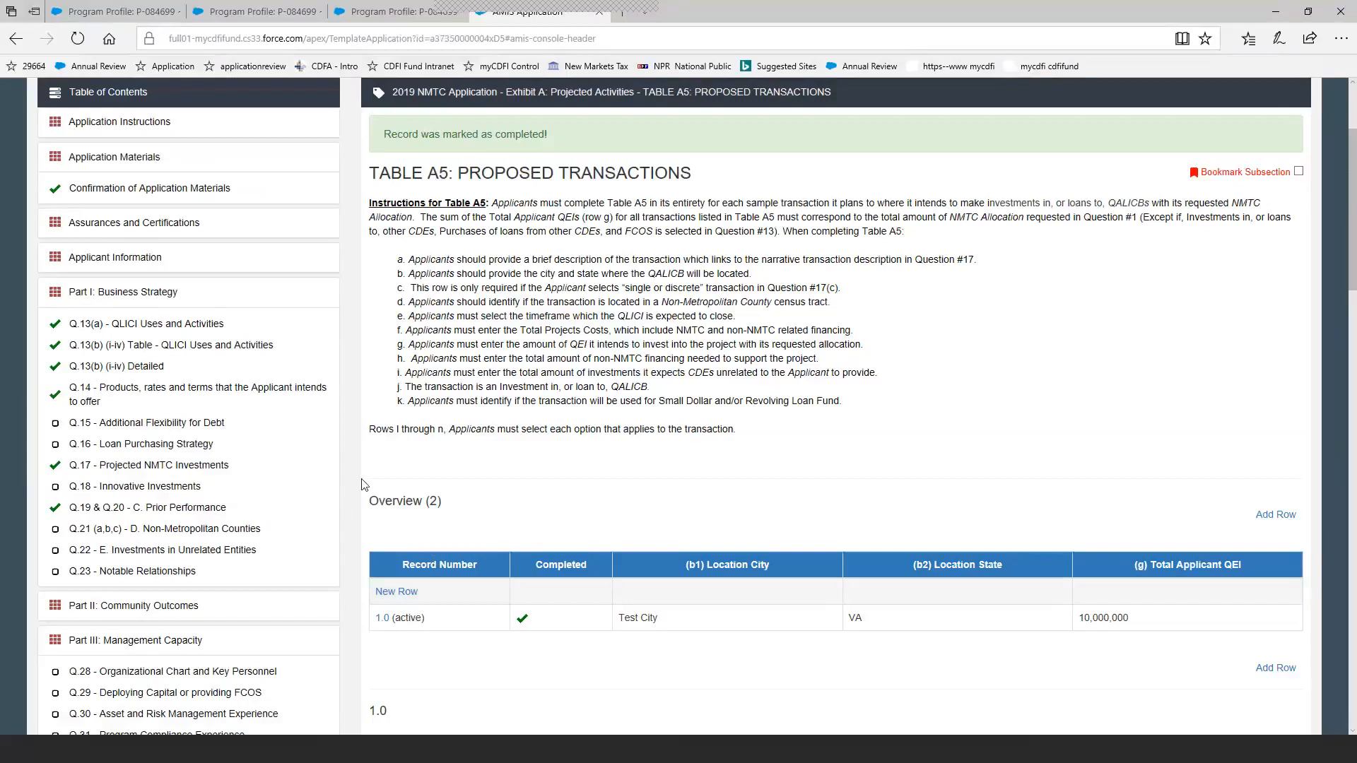
# Open Table D1: Investment Portfolio under Exhibit D: Asset Management and Income & Operating Expenses.
pyautogui.scroll(-5, 366, 485)
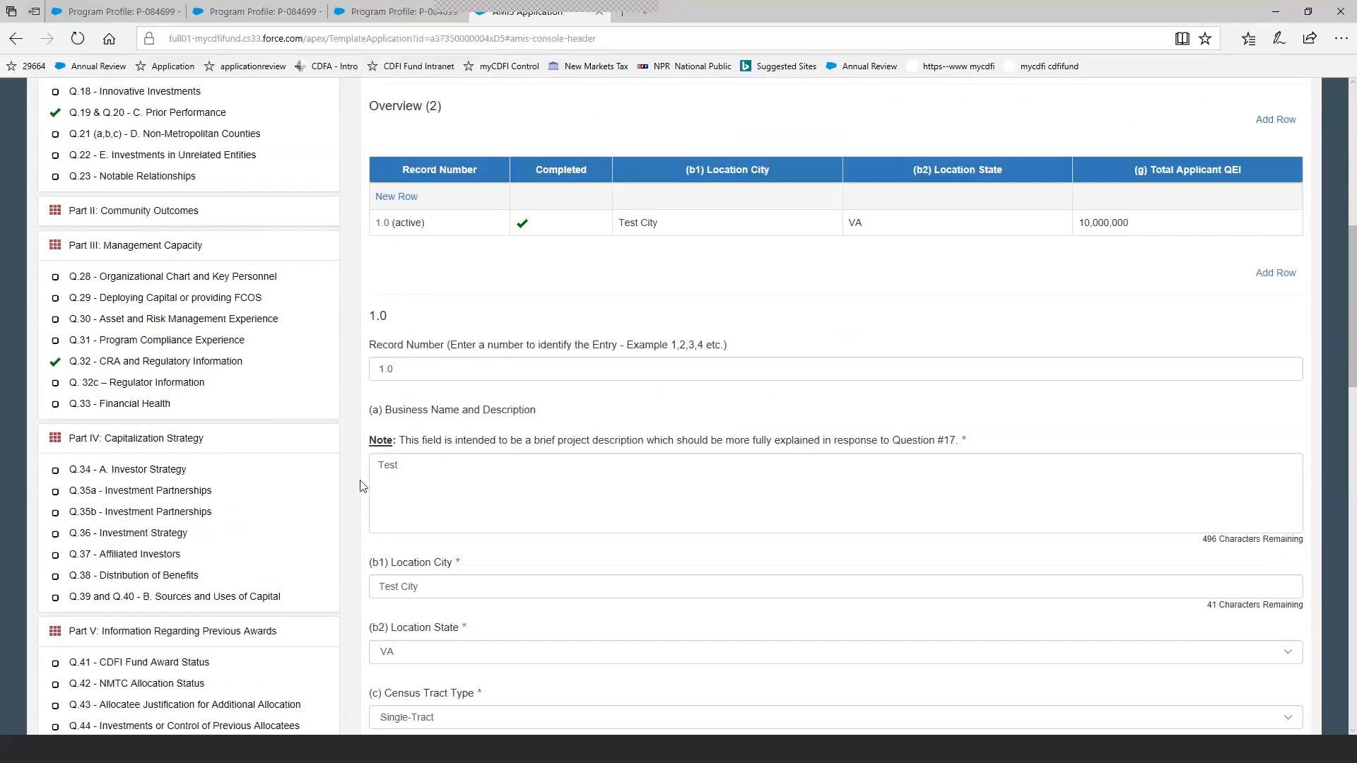
pyautogui.scroll(-1, 362, 486)
pyautogui.scroll(-1, 362, 485)
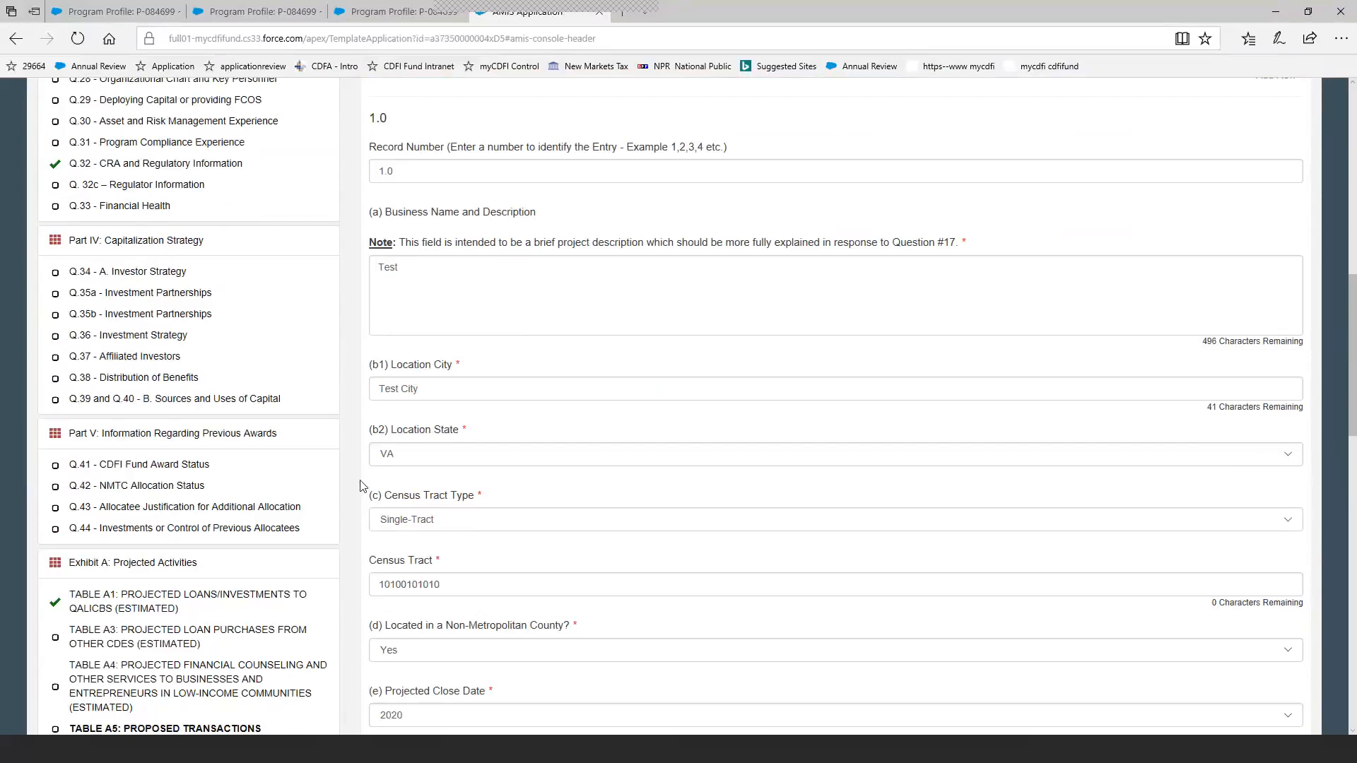
pyautogui.scroll(-4, 362, 486)
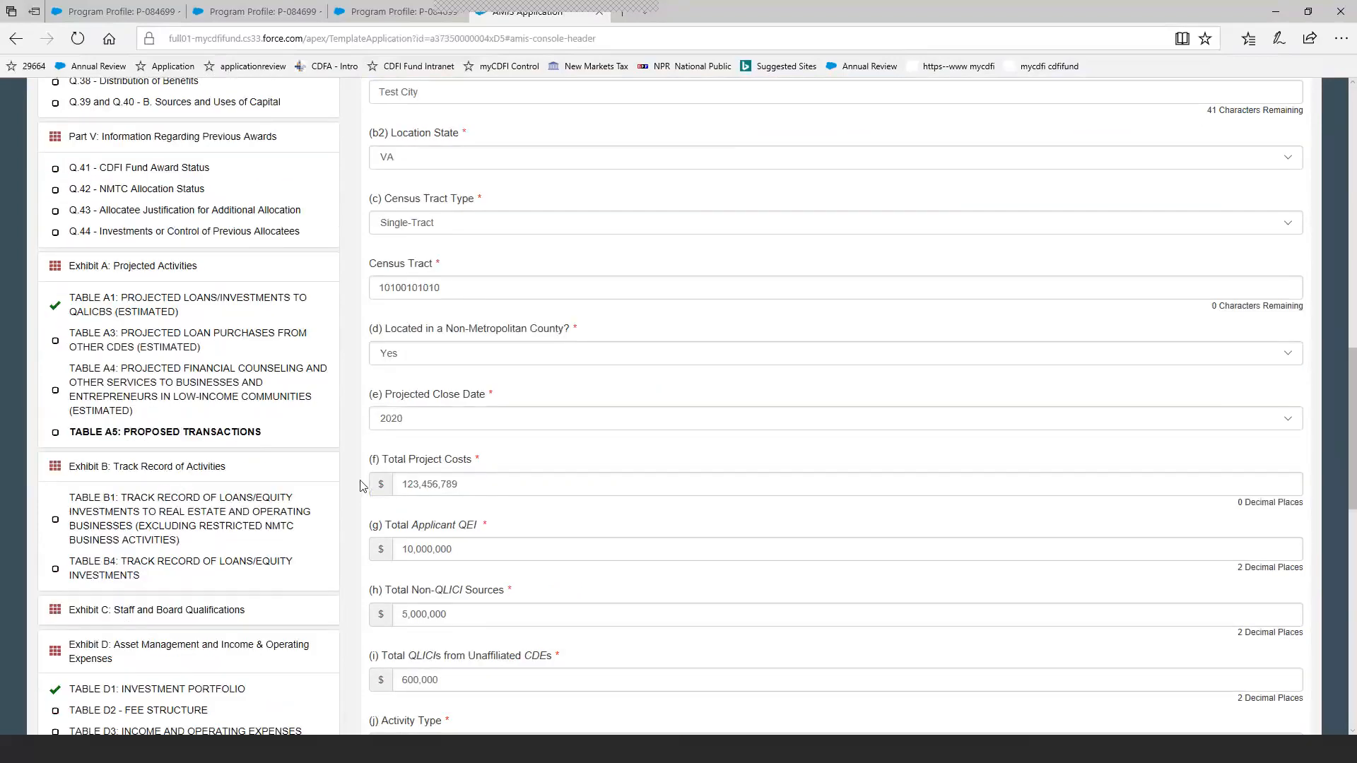
pyautogui.scroll(-1, 361, 486)
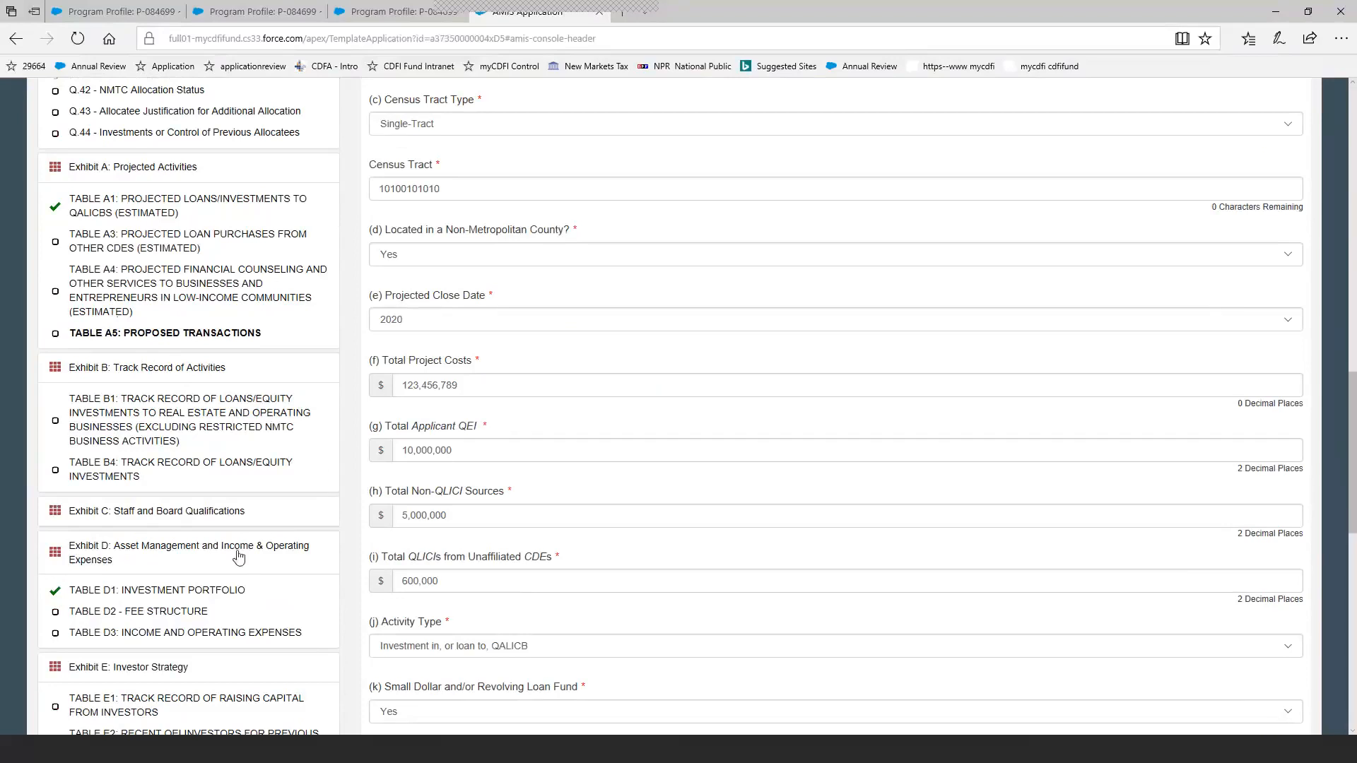
pyautogui.click(207, 598)
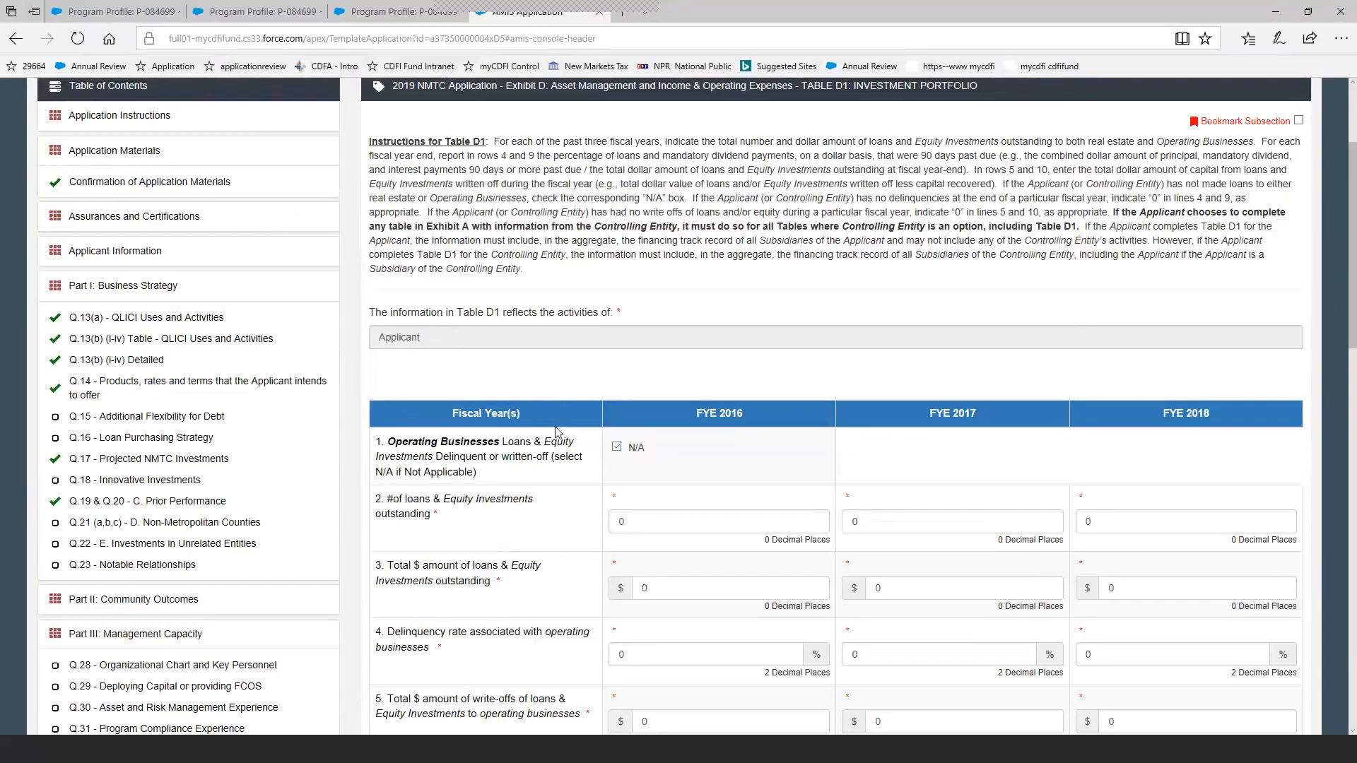
# Mark row 6, Real Estate Loans & Equity Investments, as N/A in Table D1 and review the fiscal-year rows.
pyautogui.scroll(-4, 556, 432)
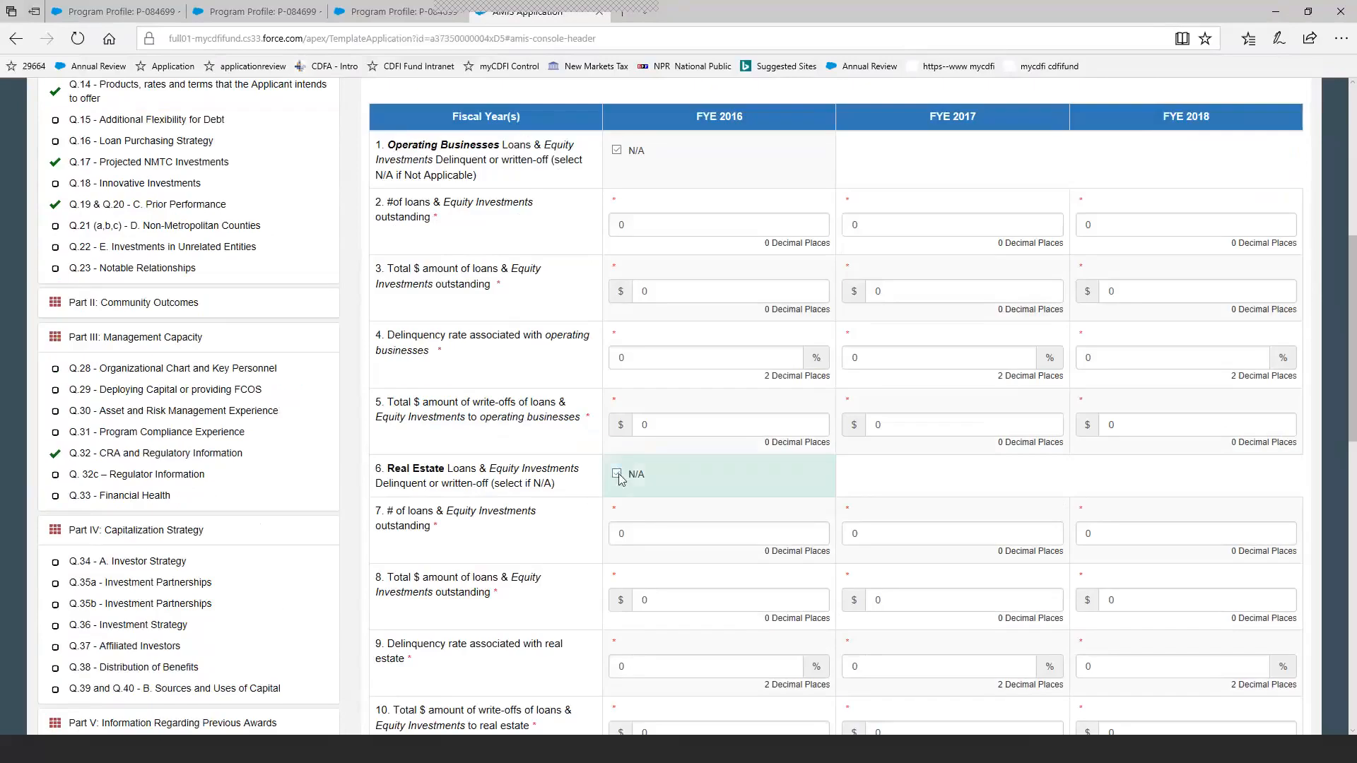
pyautogui.click(618, 476)
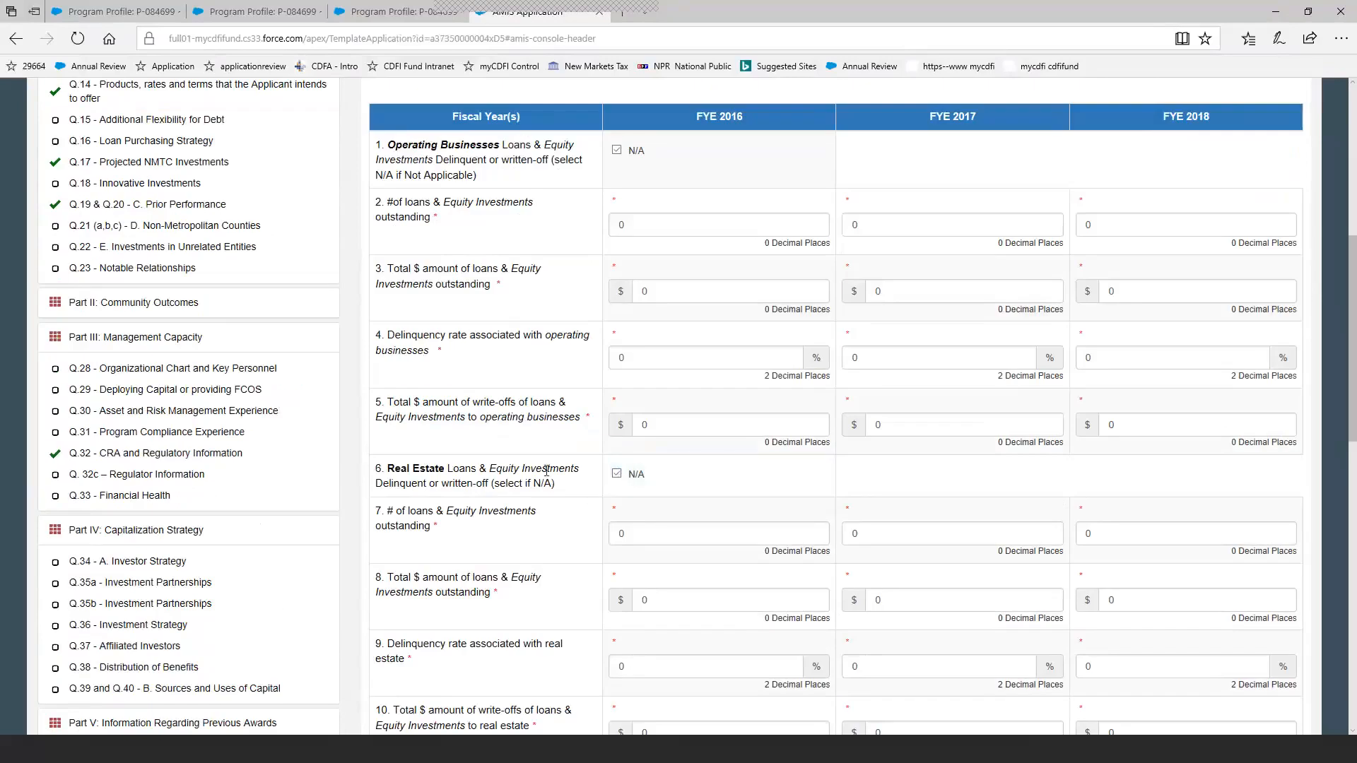
pyautogui.scroll(-3, 546, 471)
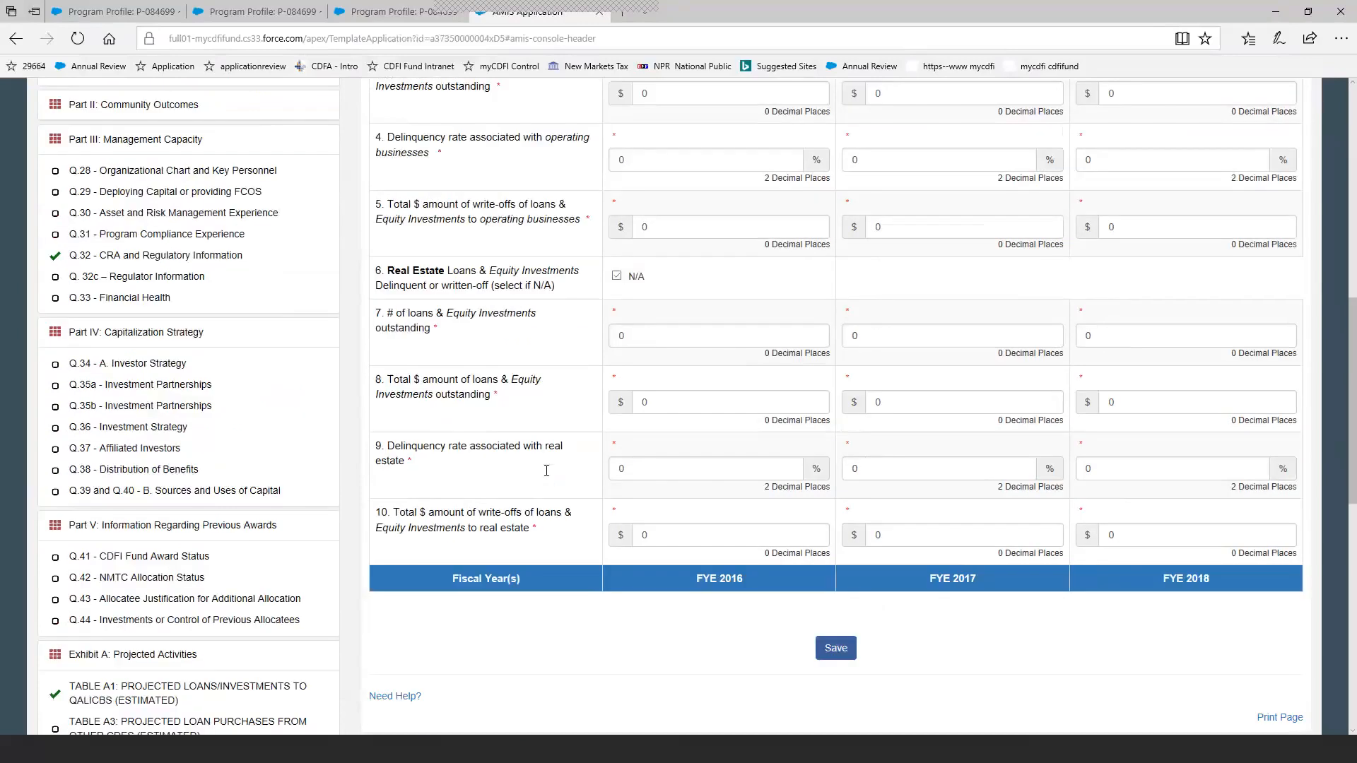
pyautogui.scroll(1, 546, 471)
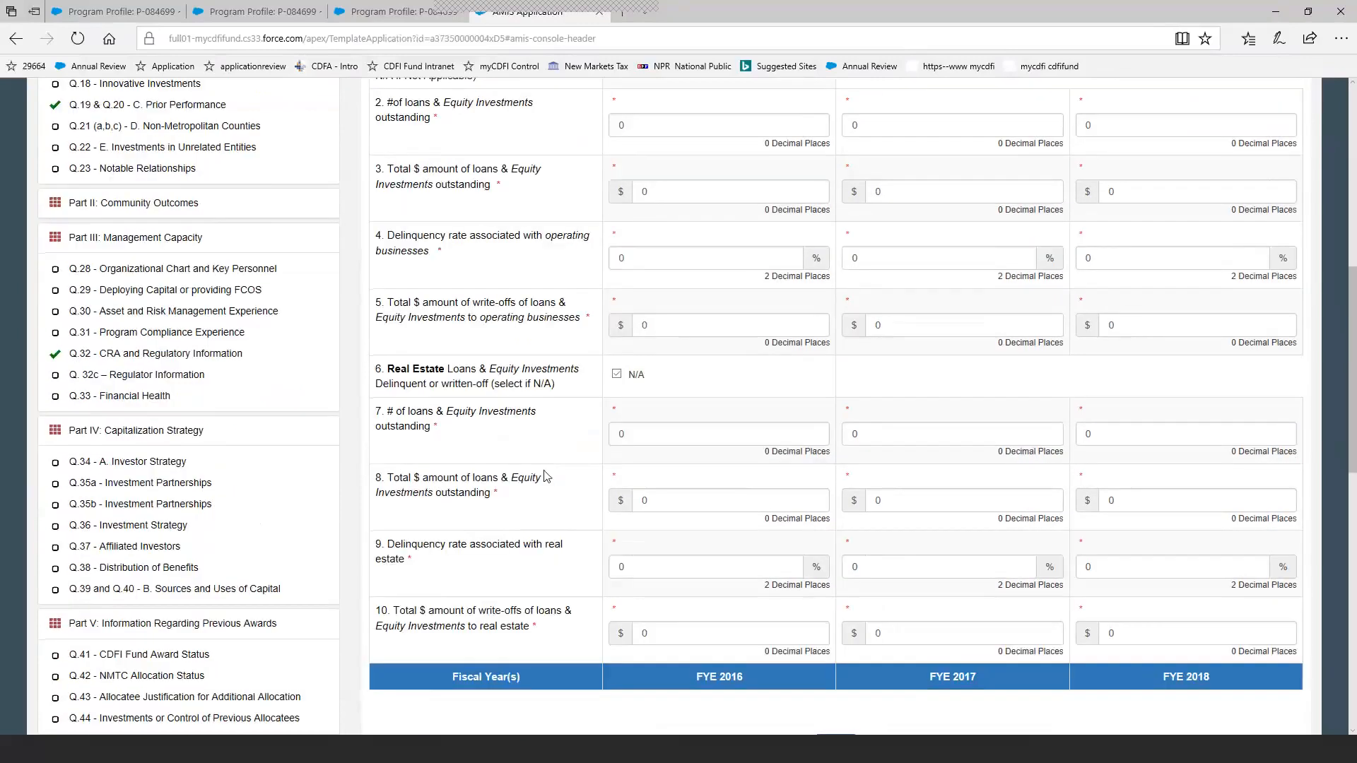
pyautogui.scroll(1, 544, 484)
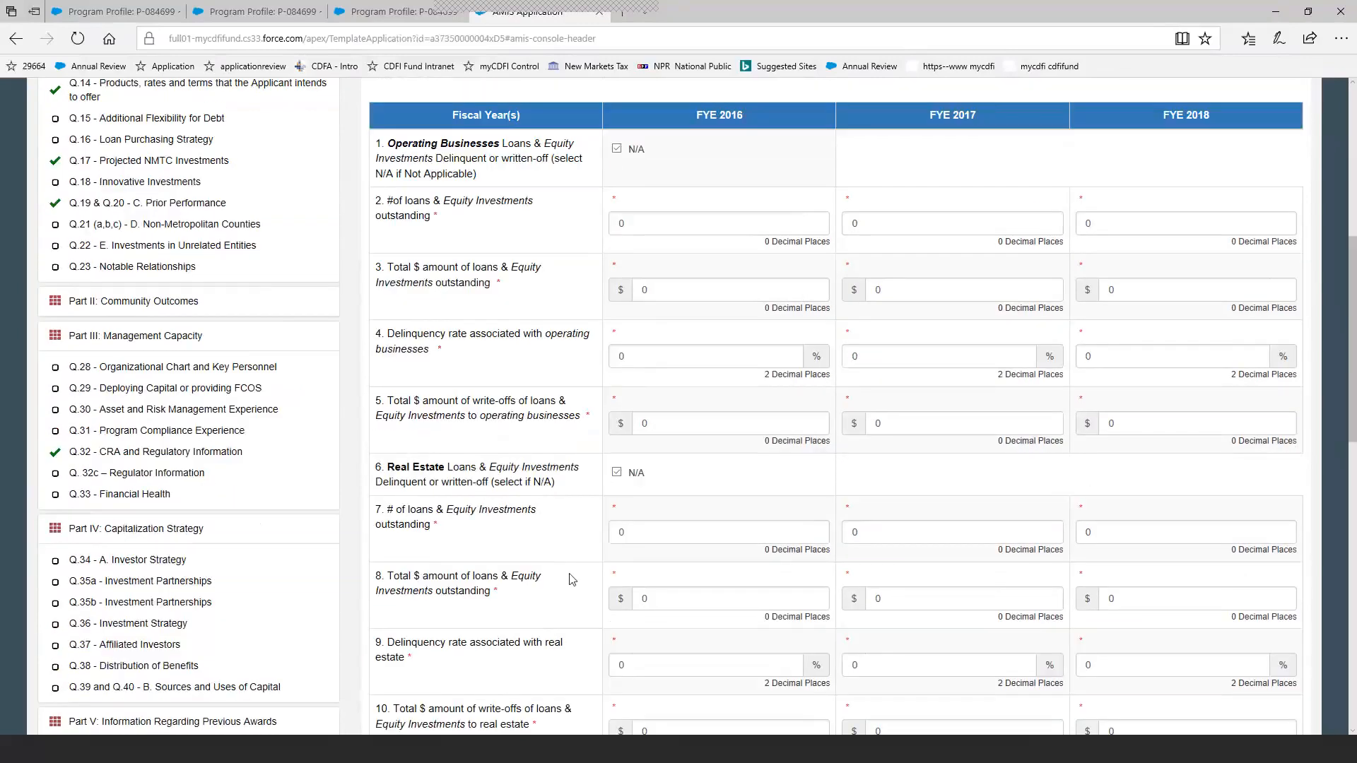
# Save Table D1: Investment Portfolio and look over its rows for FYE 2016 to FYE 2018.
pyautogui.scroll(-3, 569, 576)
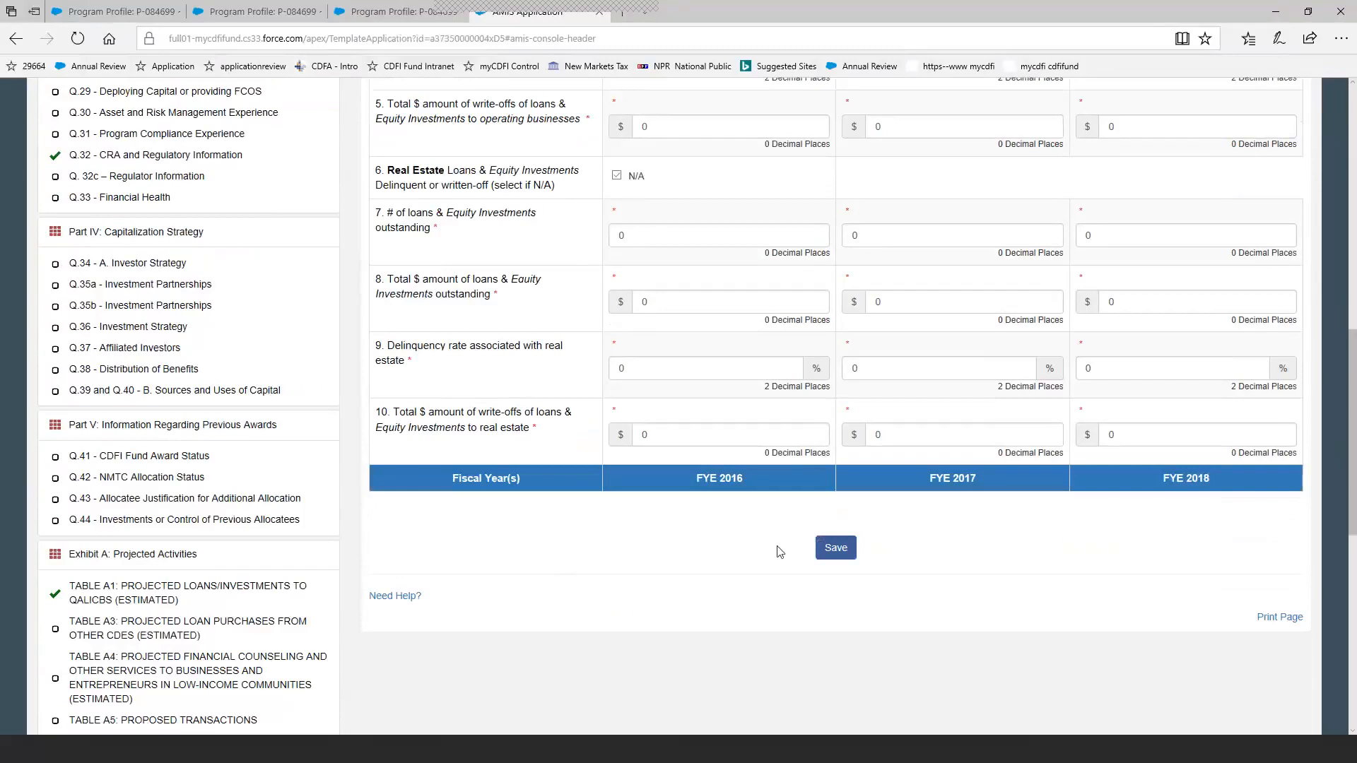
pyautogui.click(834, 551)
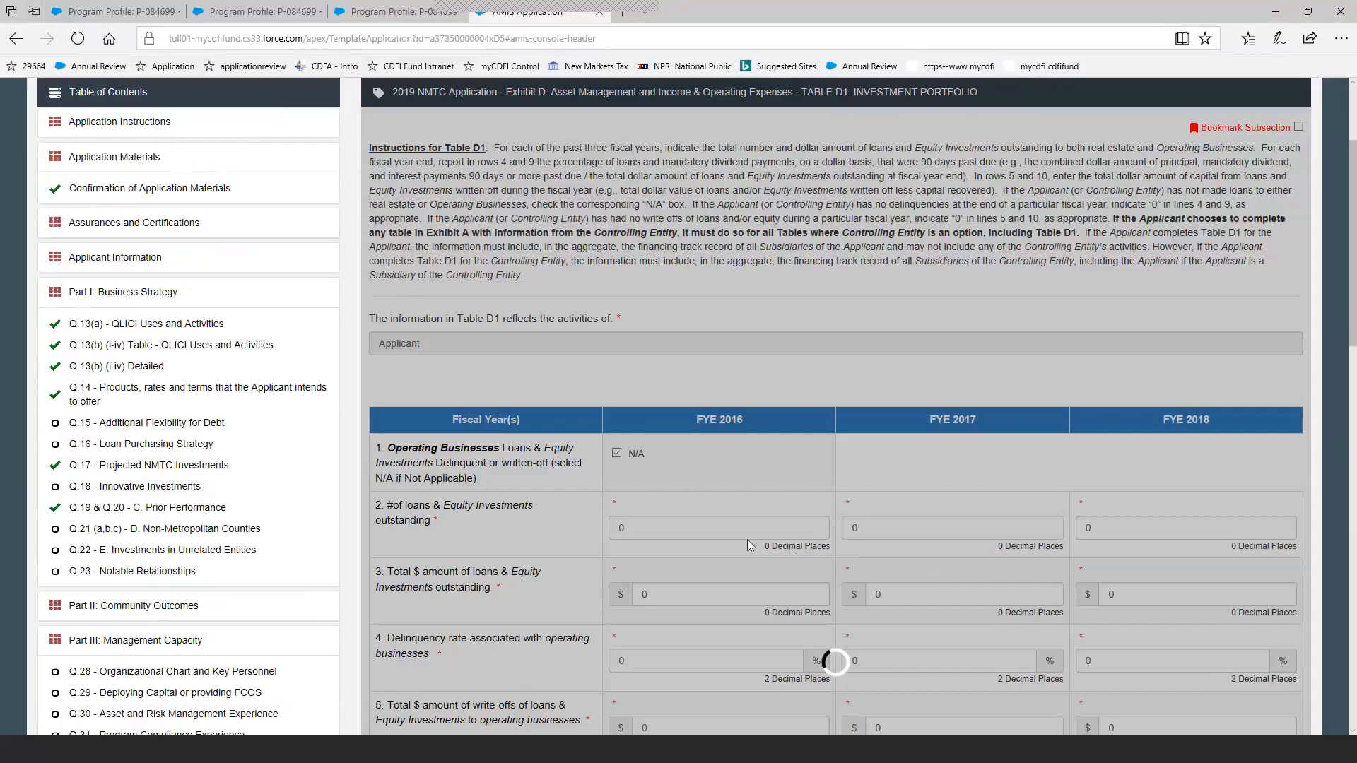
pyautogui.scroll(-7, 522, 493)
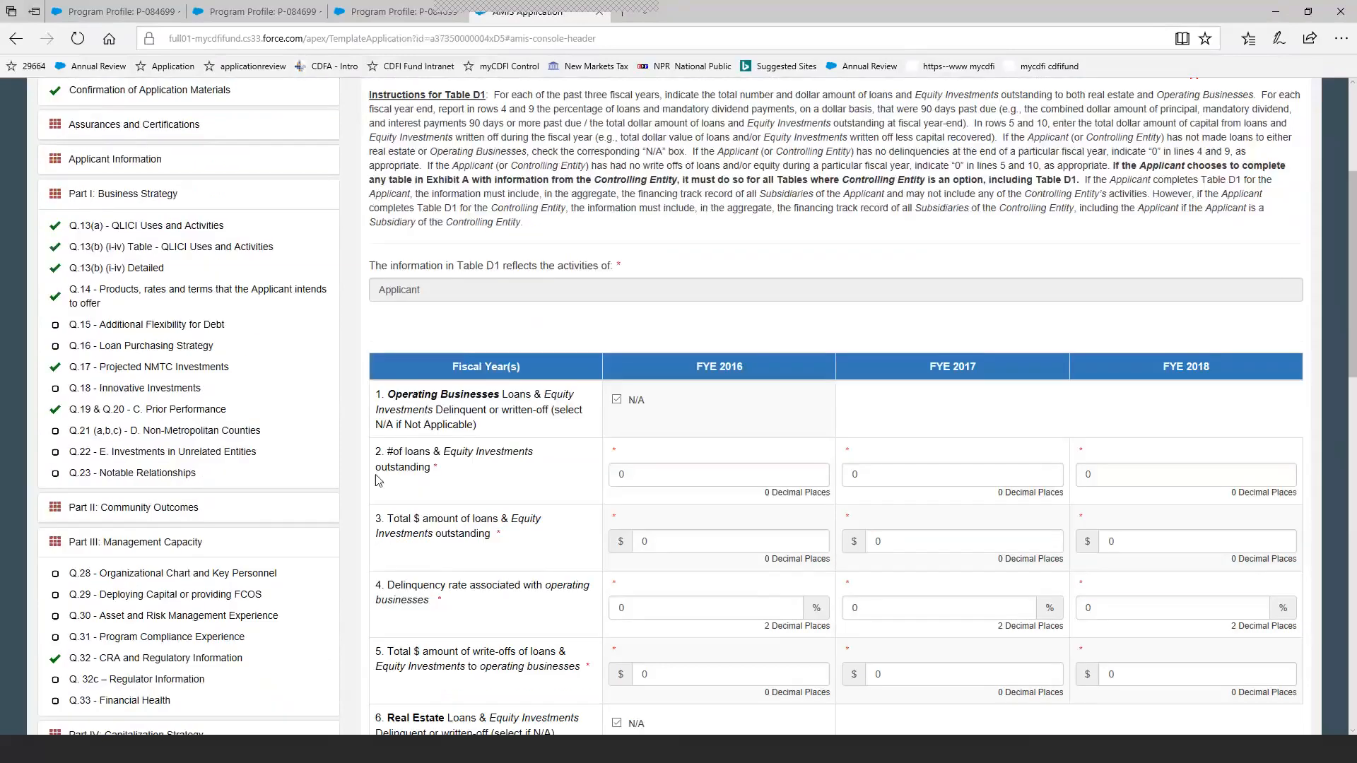
pyautogui.scroll(-2, 376, 480)
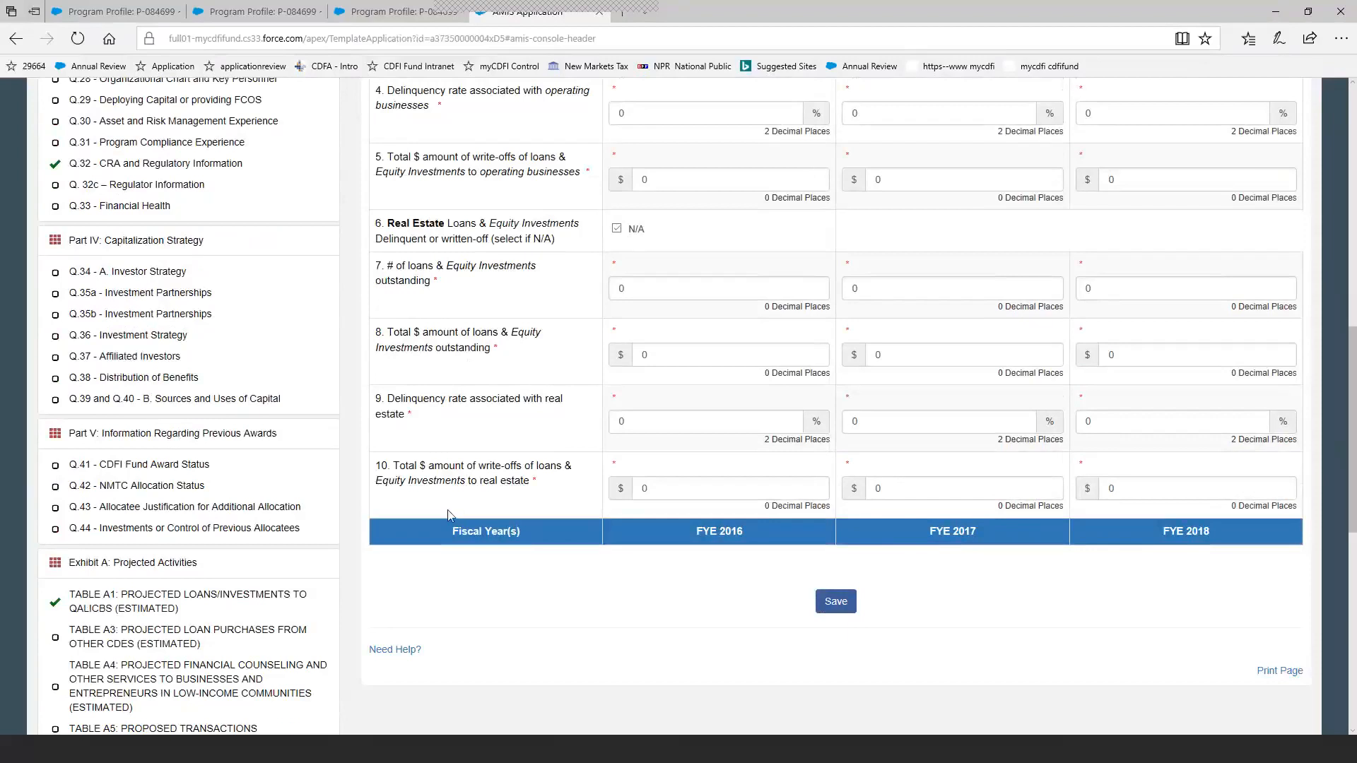
# Open Table E1: Track Record of Raising Capital from Investors and review its grant, loan and equity investment rows and footnotes.
pyautogui.scroll(-8, 447, 515)
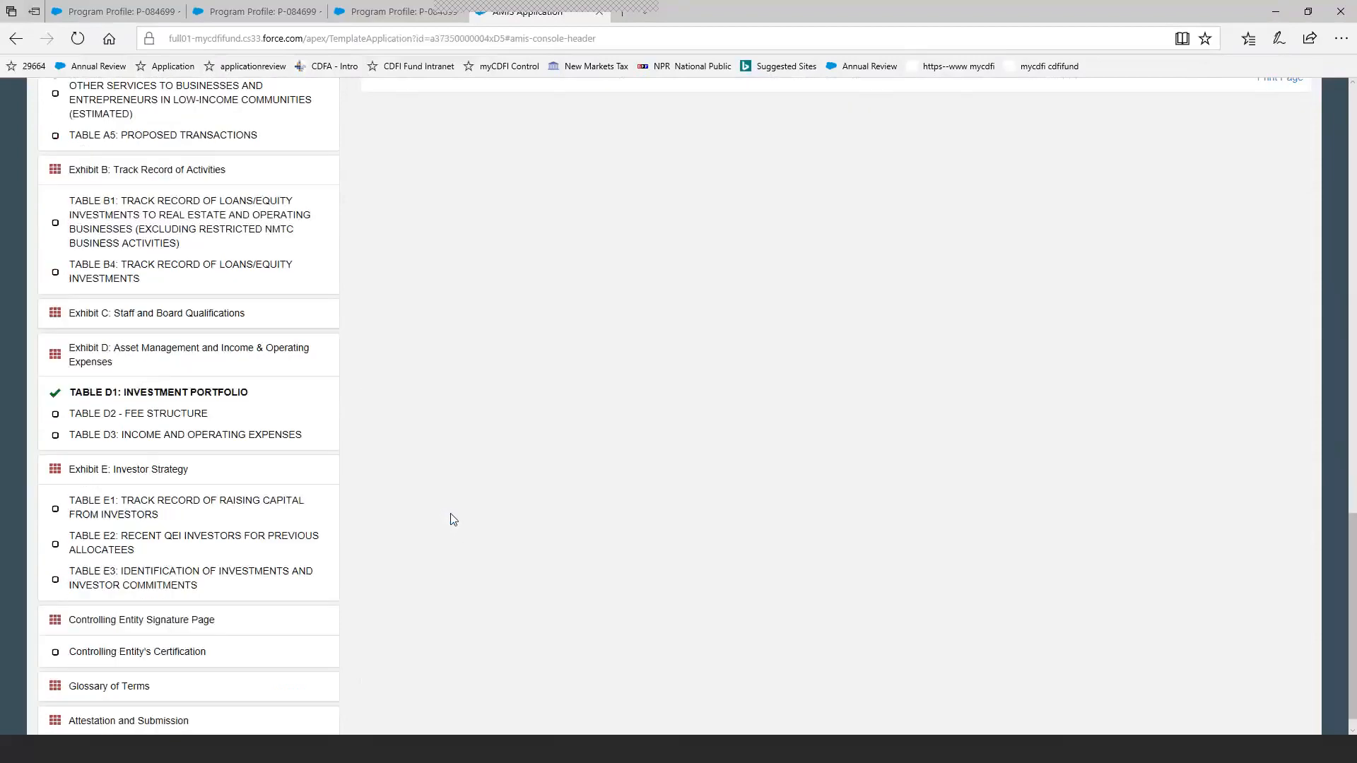
pyautogui.click(275, 508)
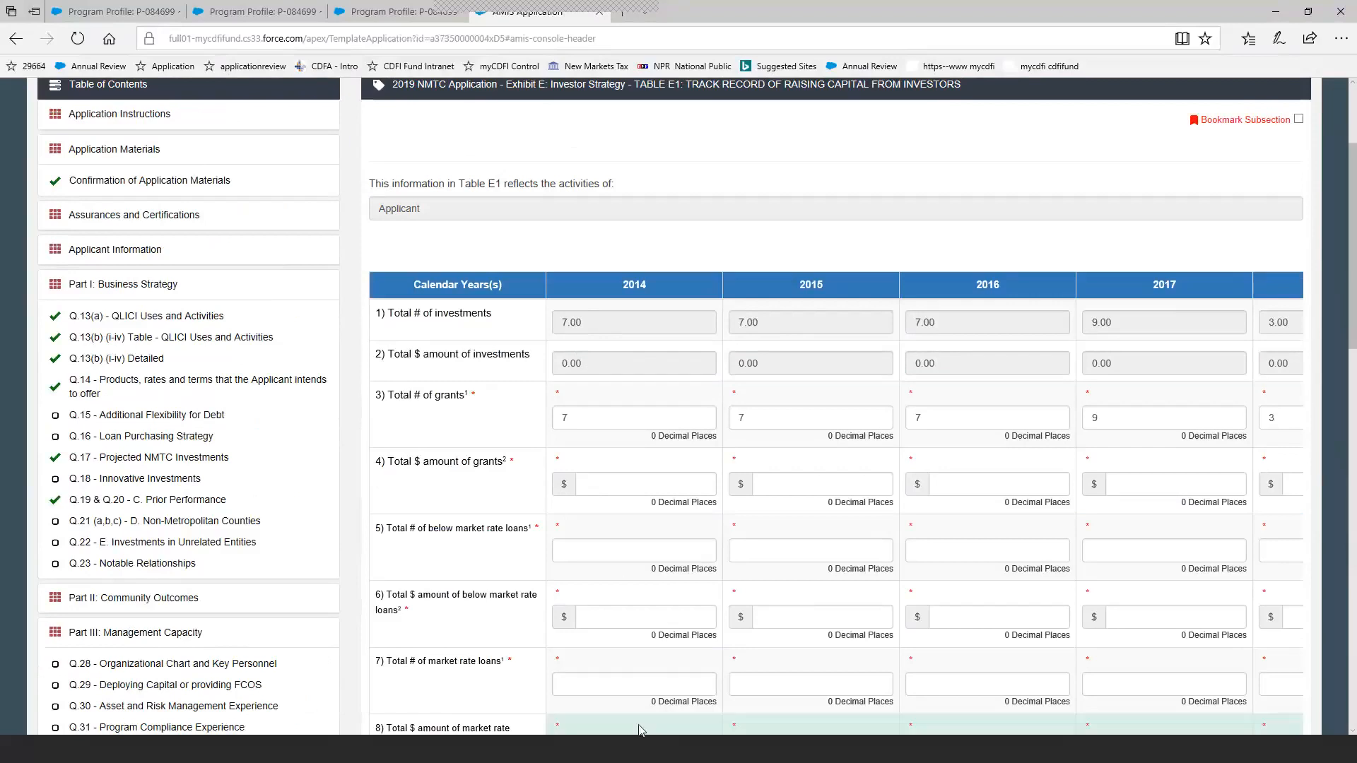
pyautogui.scroll(-2, 658, 636)
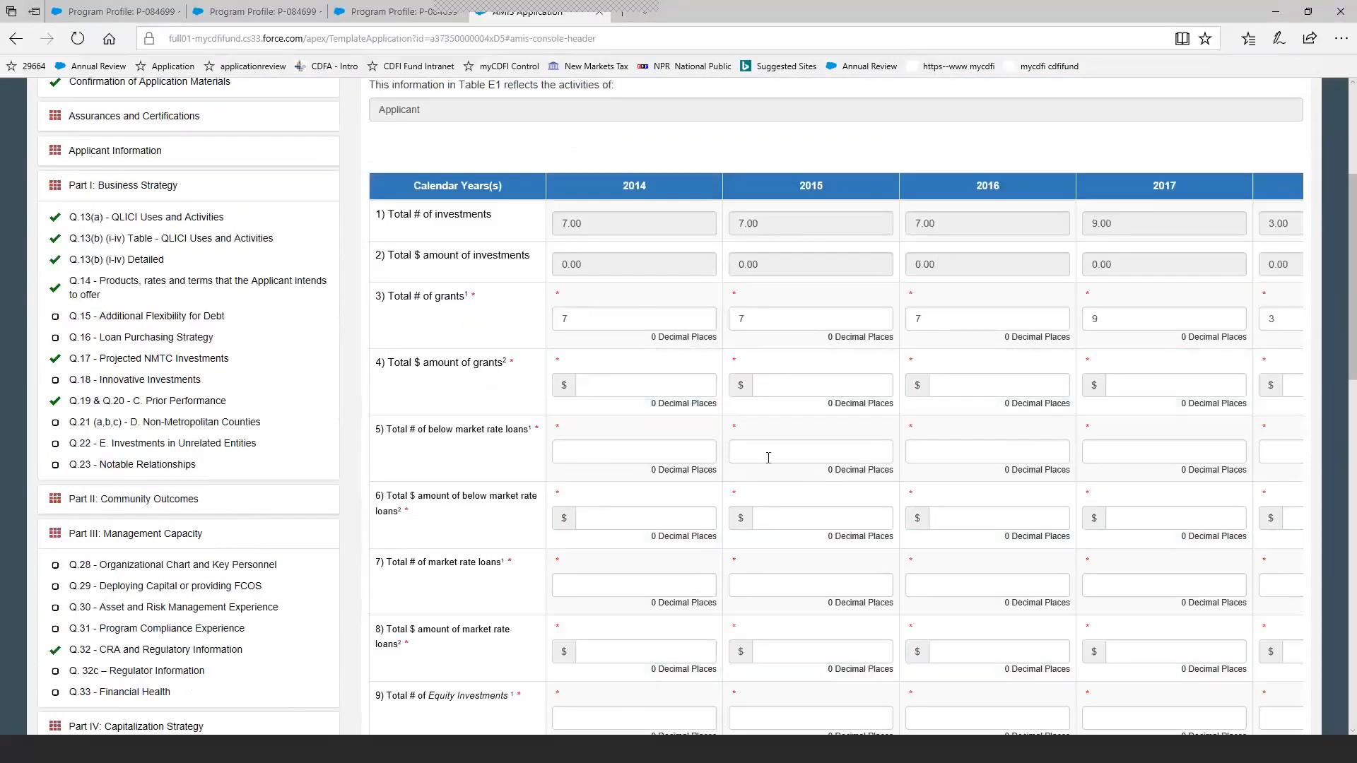
pyautogui.scroll(-1, 788, 668)
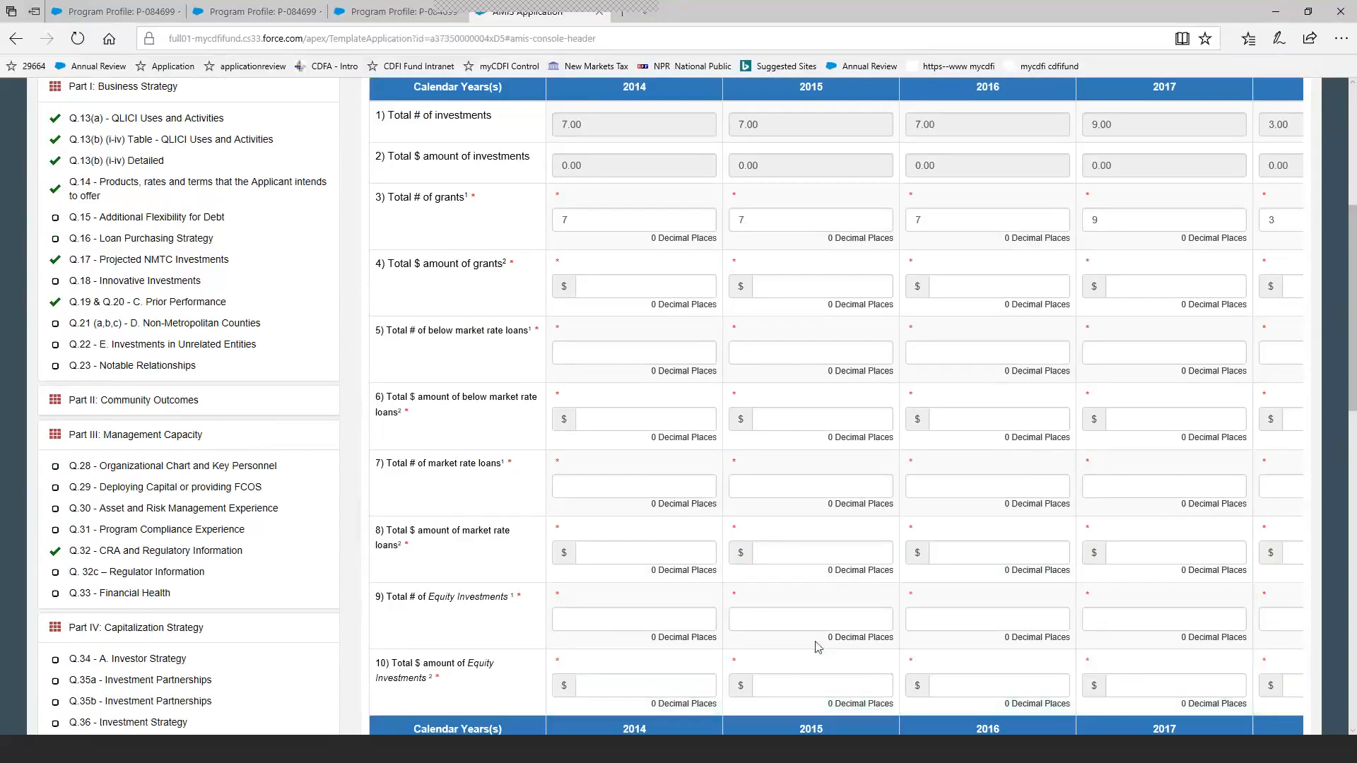
pyautogui.scroll(-3, 817, 646)
pyautogui.scroll(6, 818, 647)
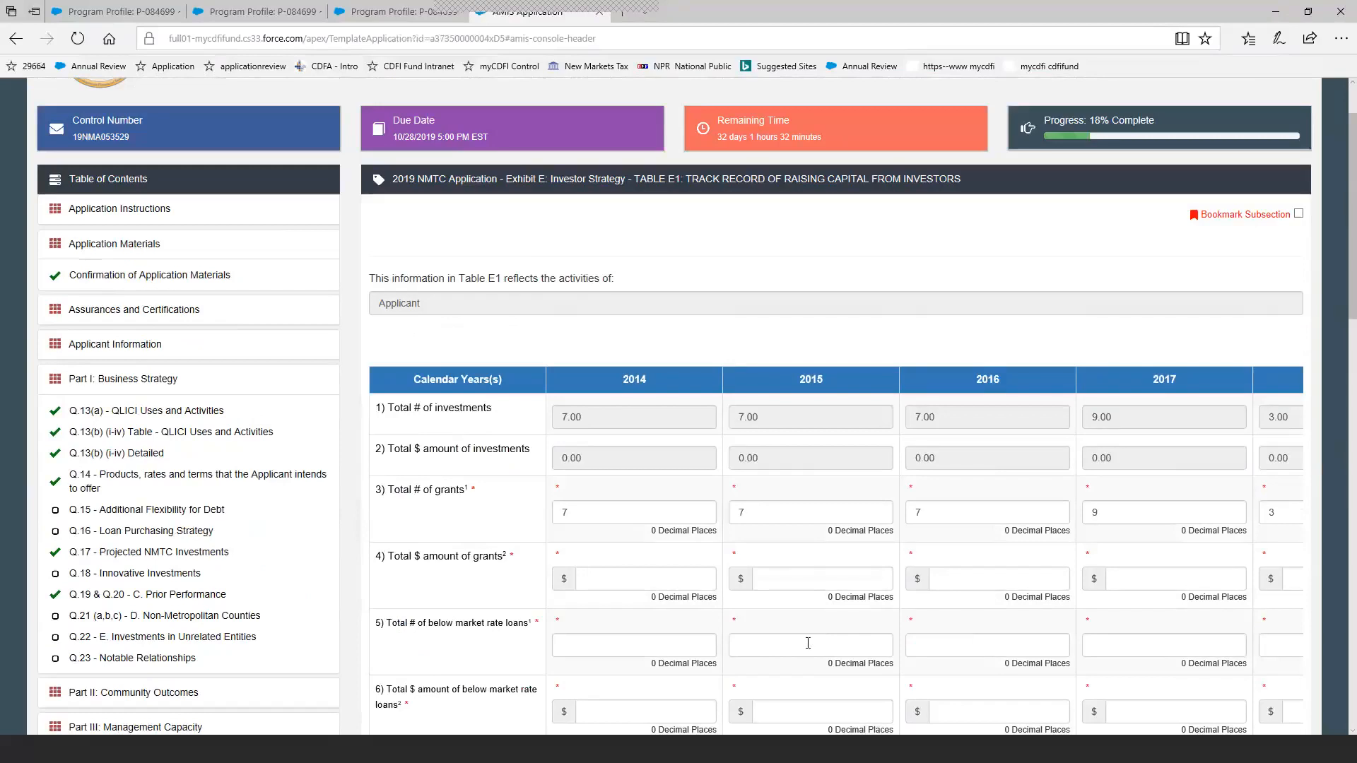
pyautogui.scroll(-1, 808, 643)
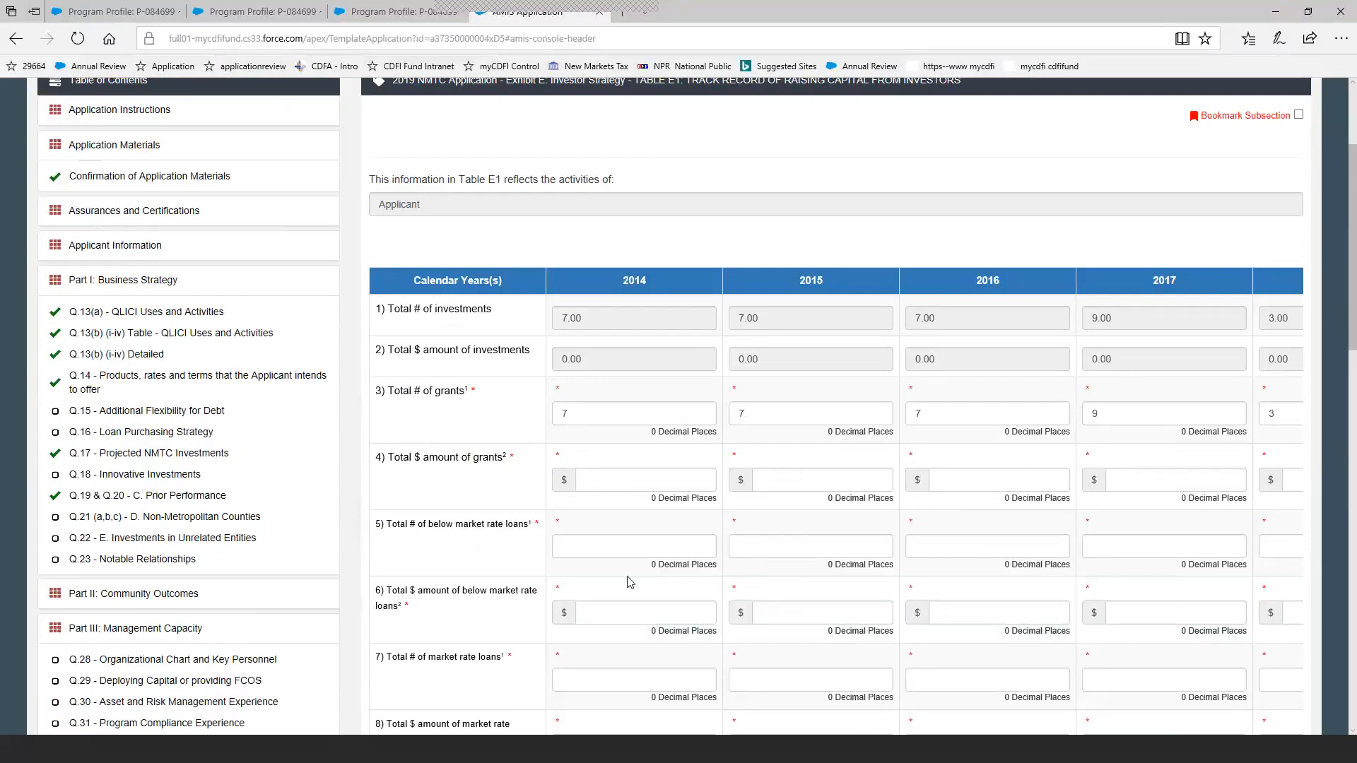
pyautogui.scroll(-2, 495, 537)
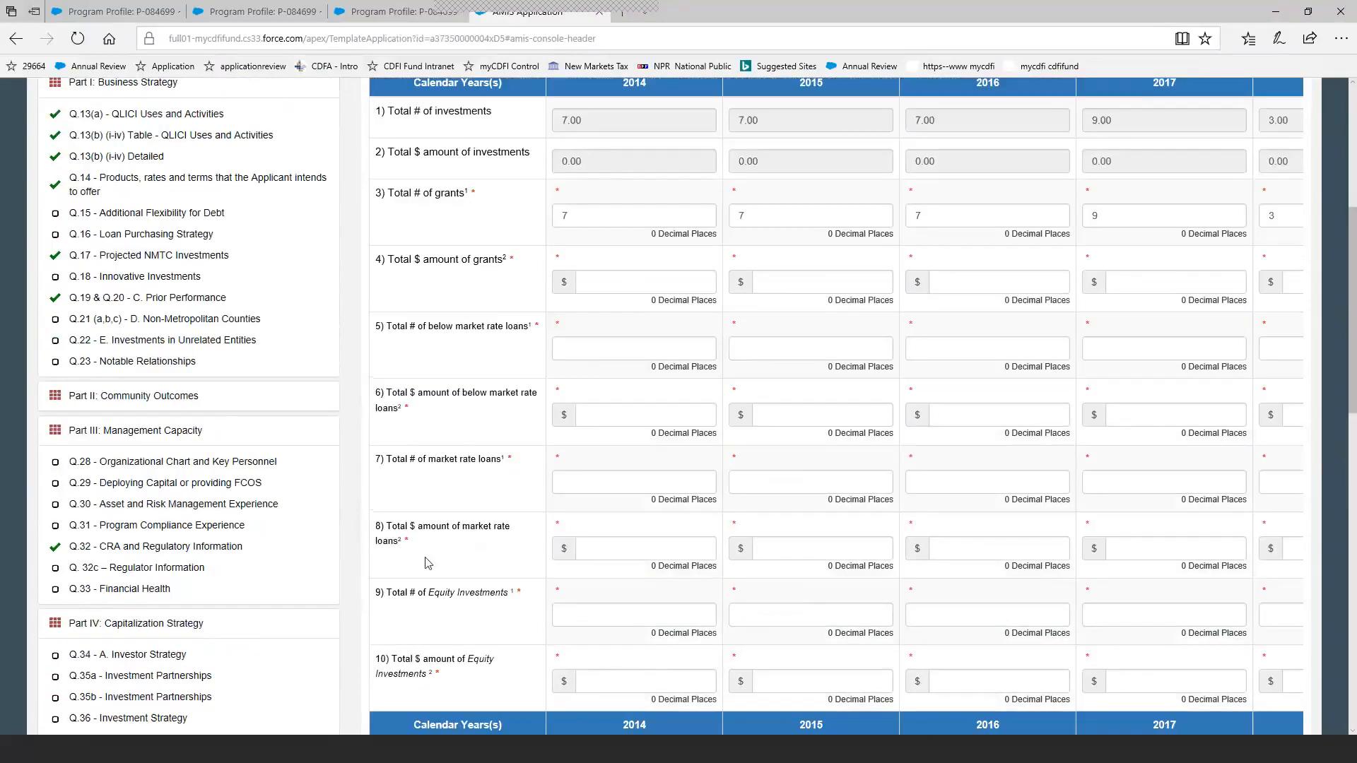
pyautogui.scroll(-1, 326, 570)
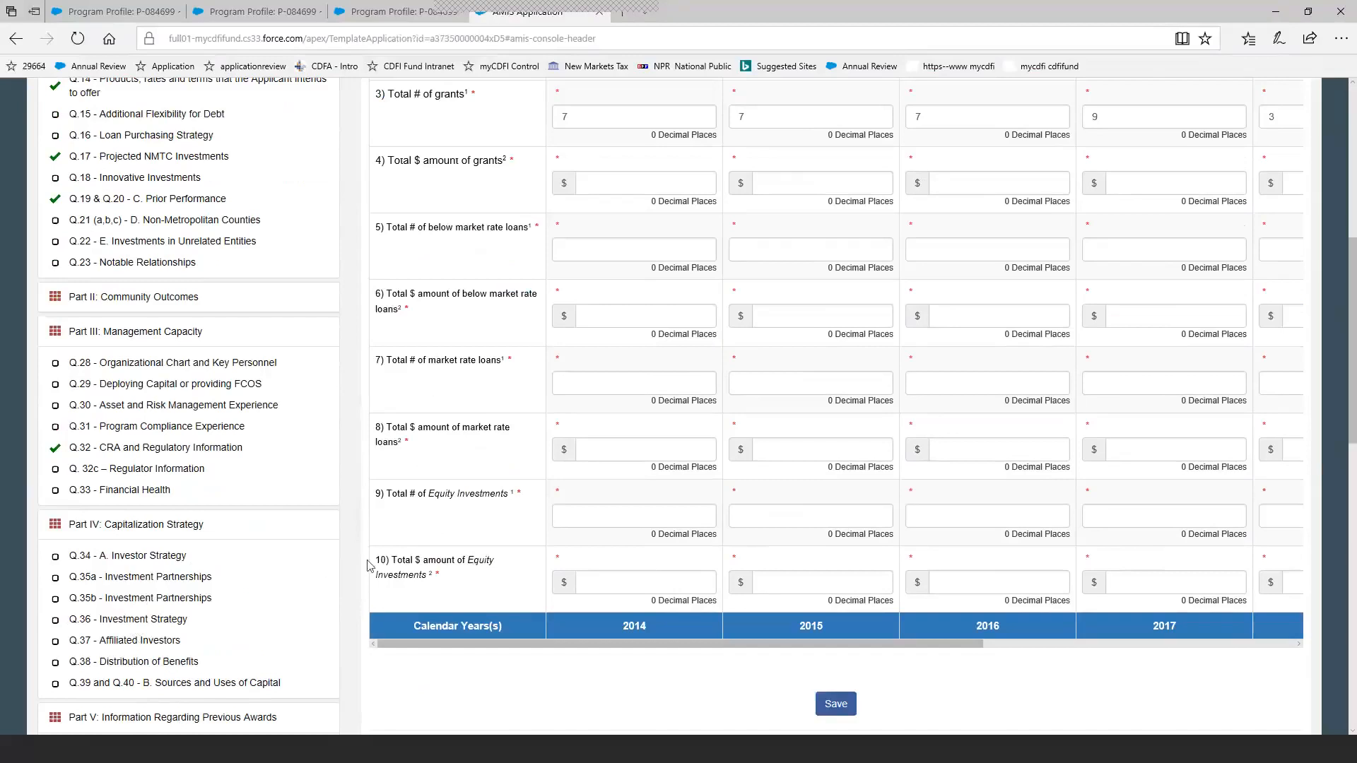
pyautogui.scroll(-4, 357, 572)
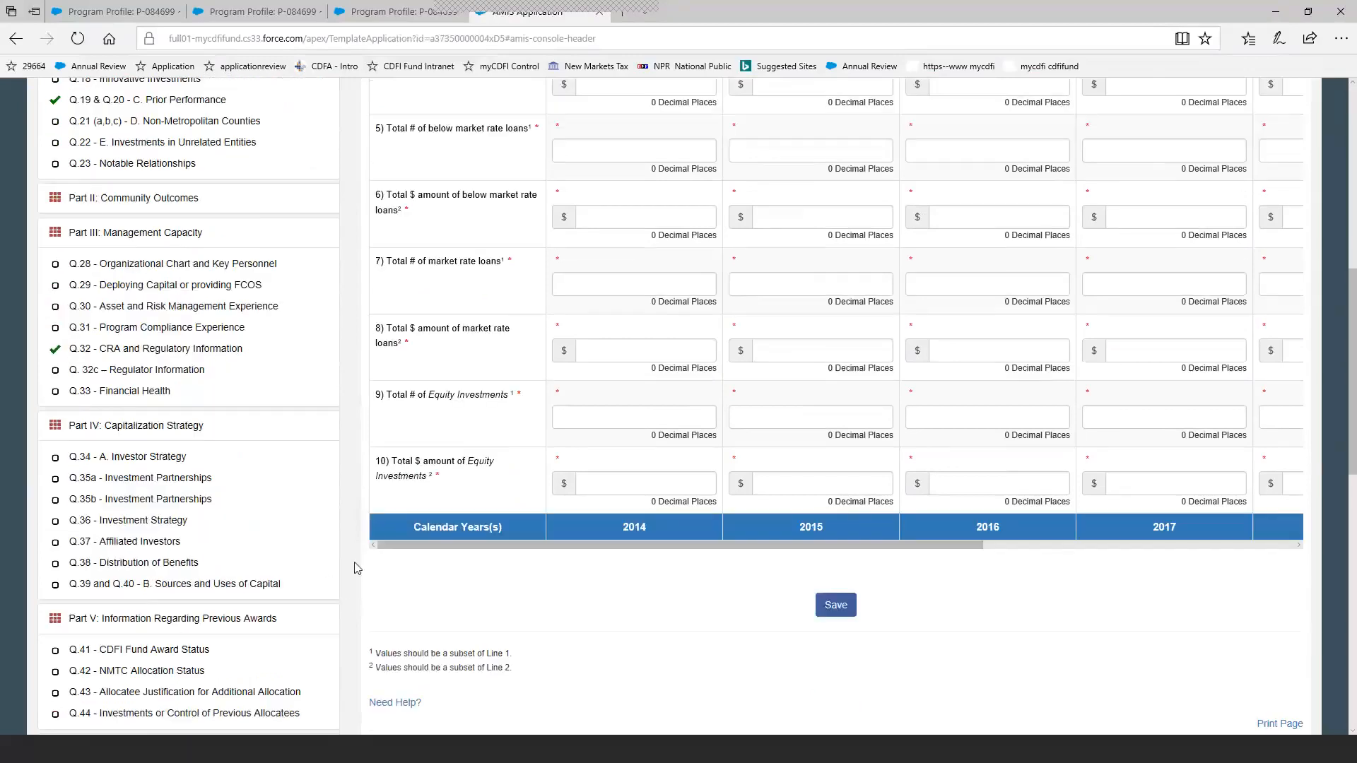
# Open the Controlling Entity Signature Page section and read its note on the signature requirement.
pyautogui.scroll(-2, 360, 576)
pyautogui.scroll(-3, 366, 580)
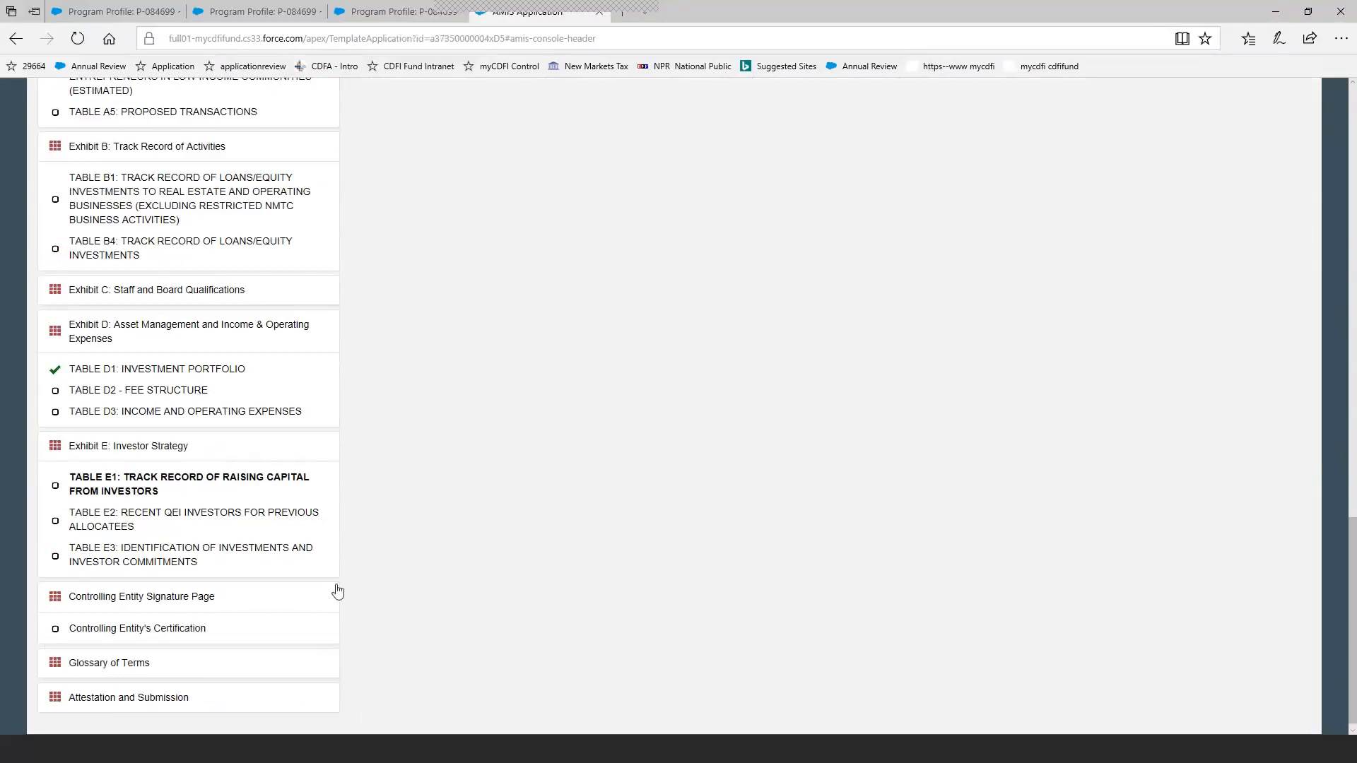
pyautogui.click(196, 603)
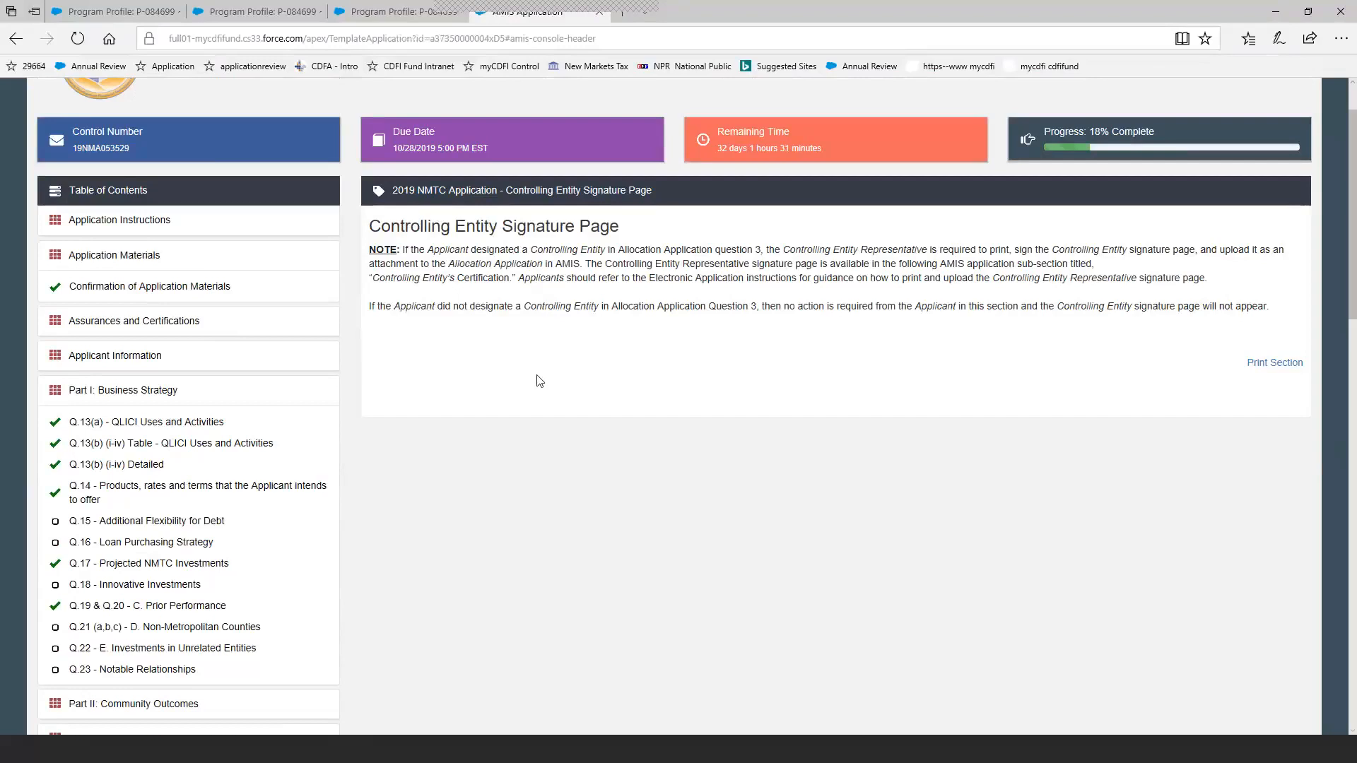
pyautogui.scroll(-2, 537, 382)
pyautogui.scroll(2, 534, 382)
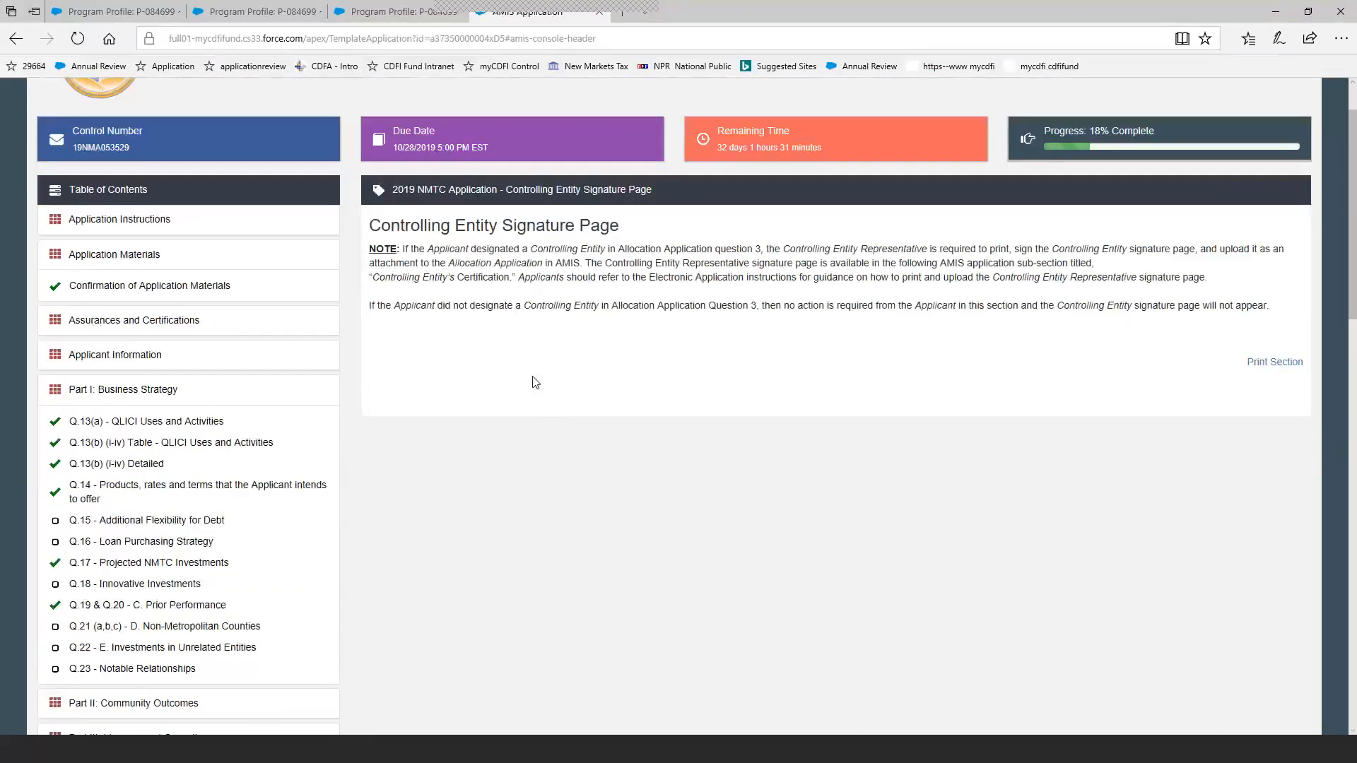
# Open the Controlling Entity's Certification subsection and review its instructions, pre-populated fields, signature lines and upload area.
pyautogui.scroll(-15, 526, 389)
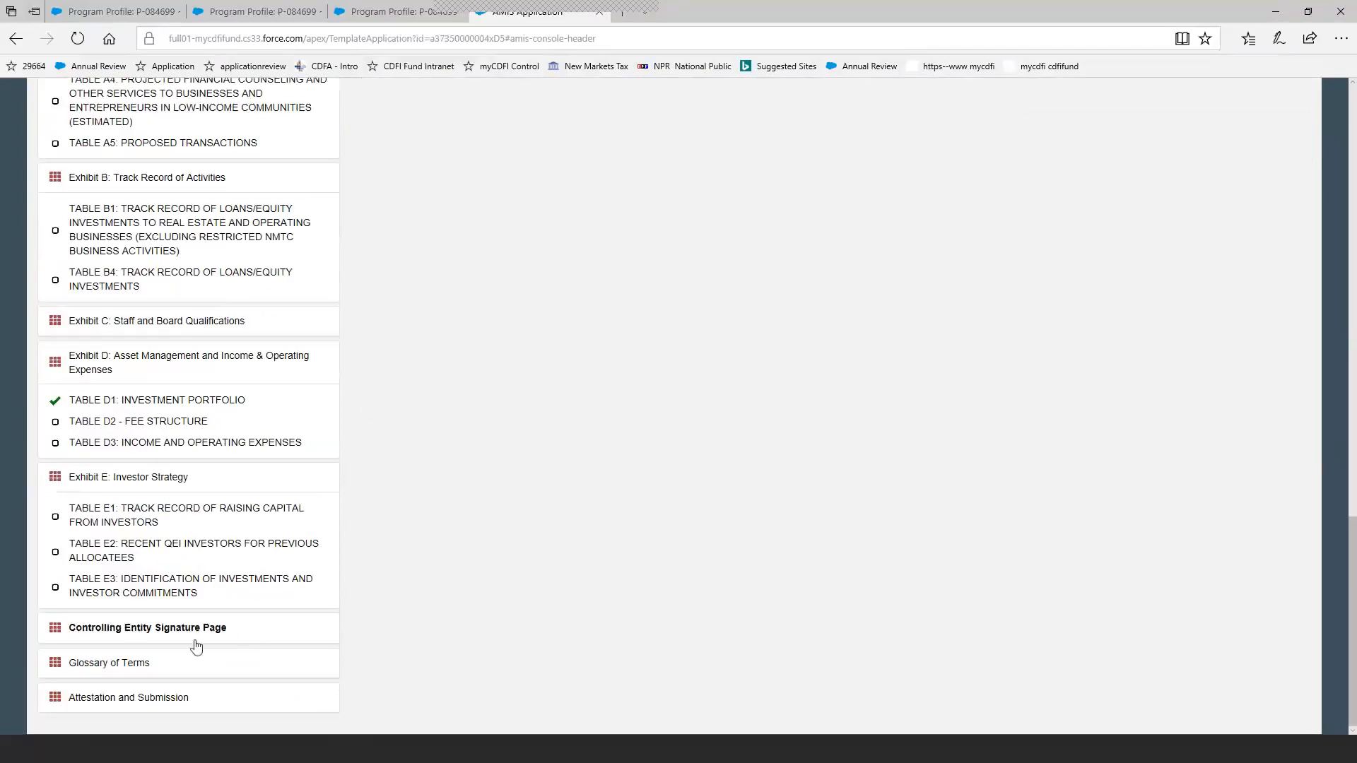
pyautogui.click(247, 627)
pyautogui.click(172, 662)
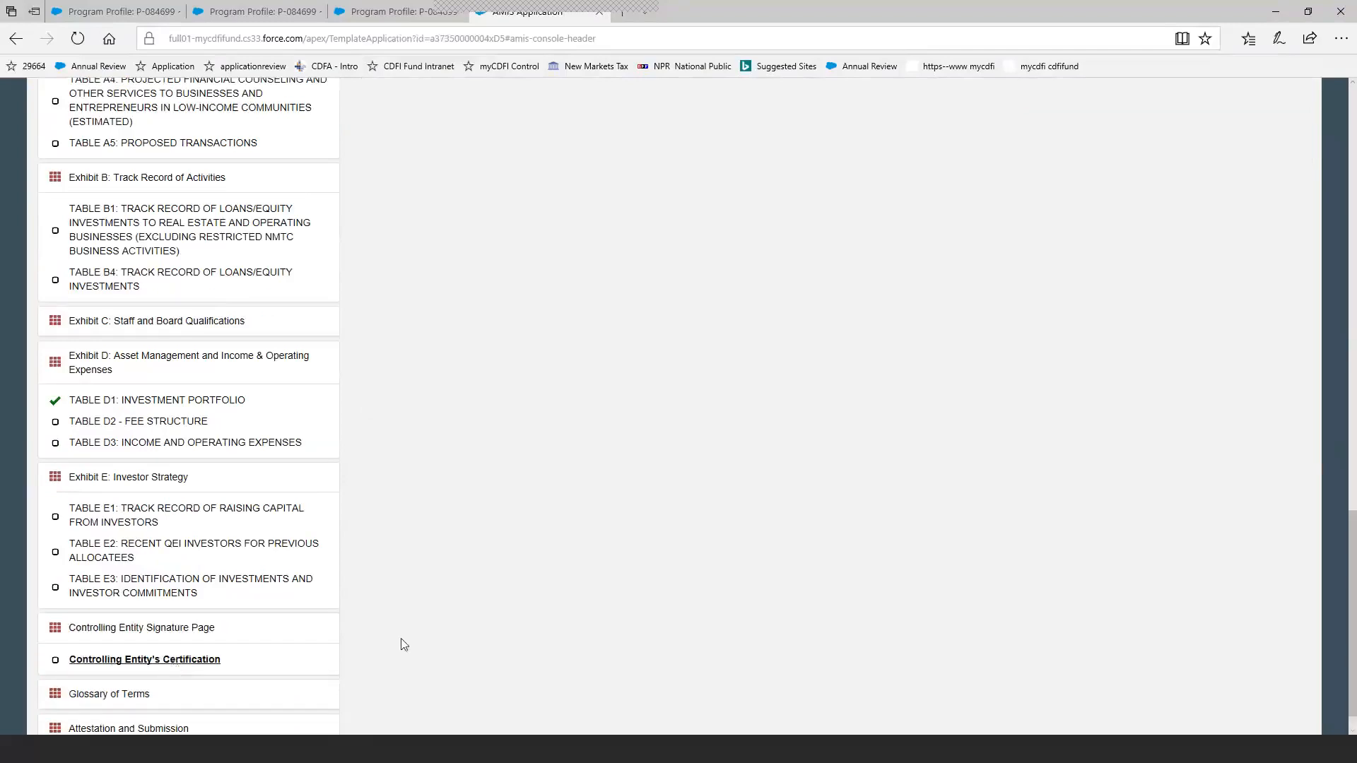
pyautogui.scroll(5, 668, 623)
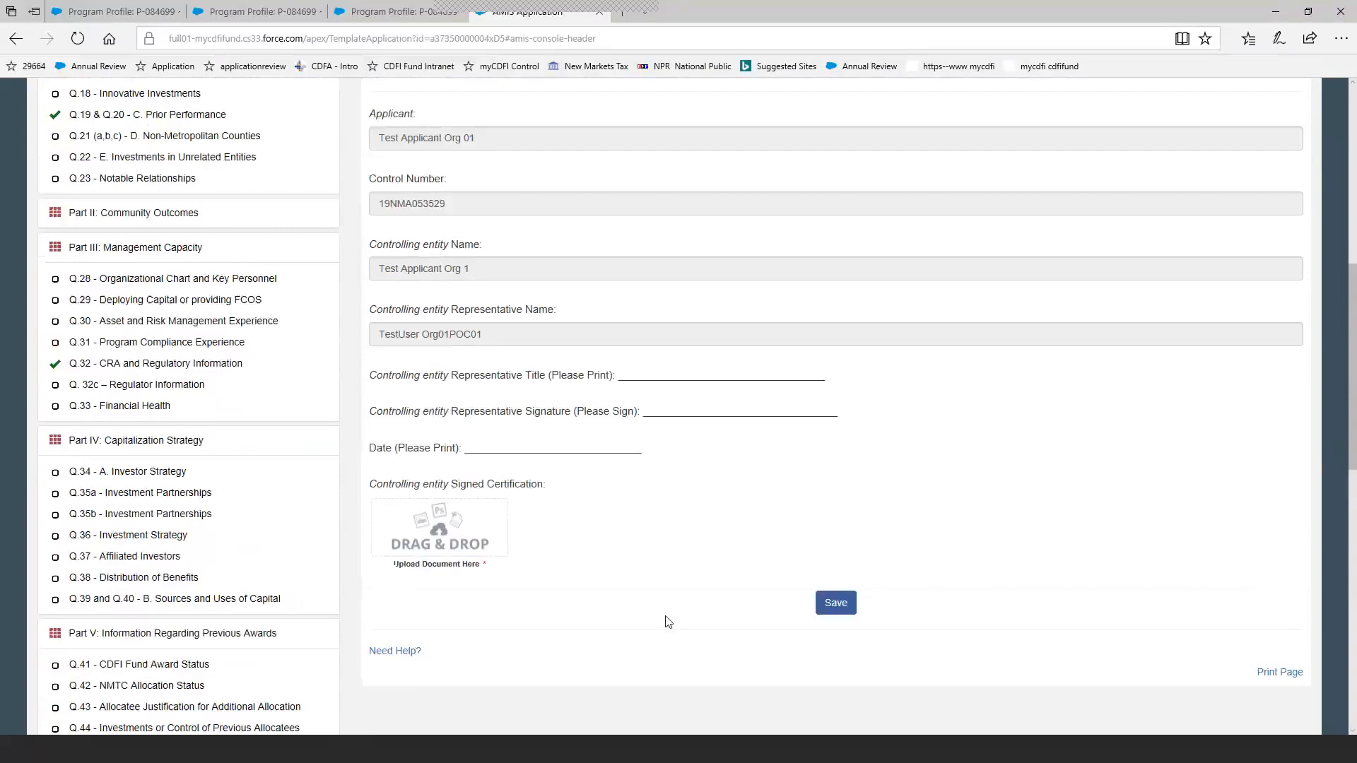
pyautogui.scroll(4, 668, 622)
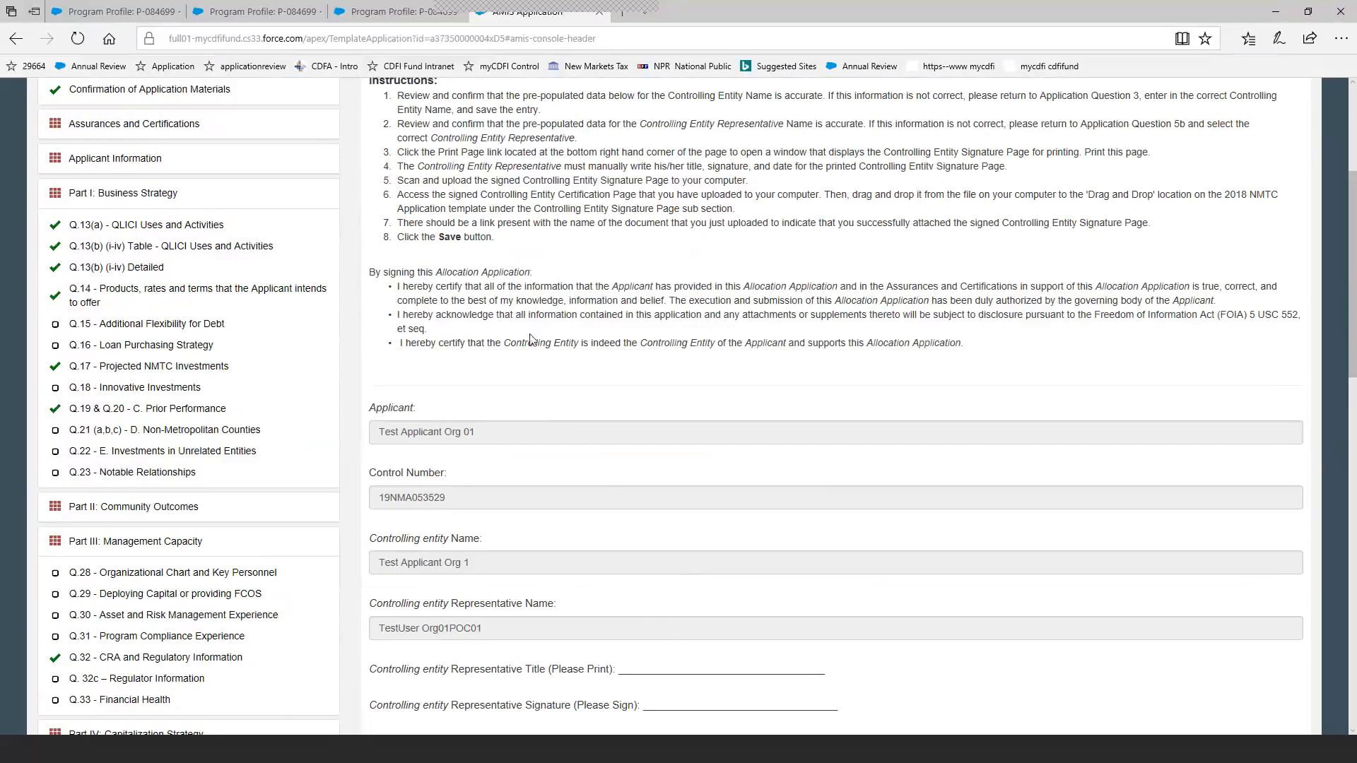
pyautogui.scroll(-4, 534, 339)
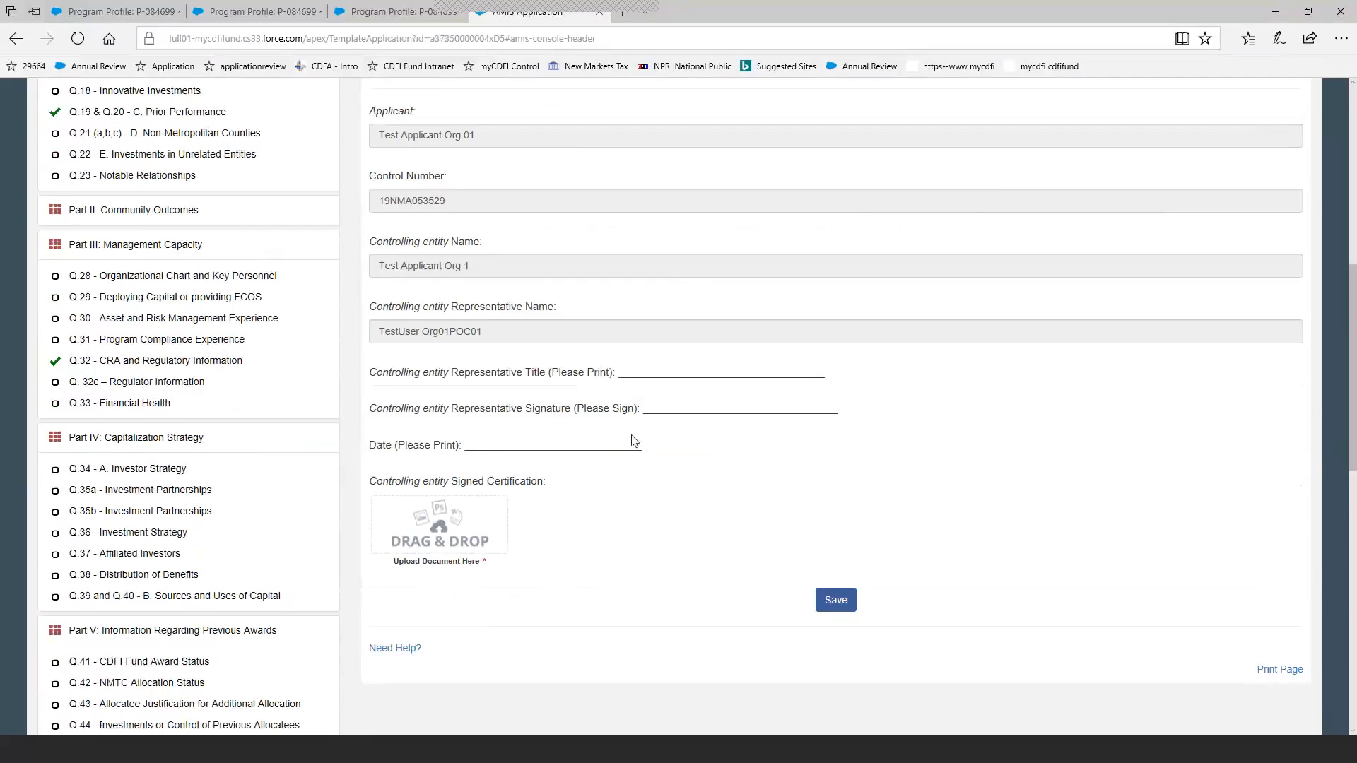
pyautogui.scroll(2, 634, 441)
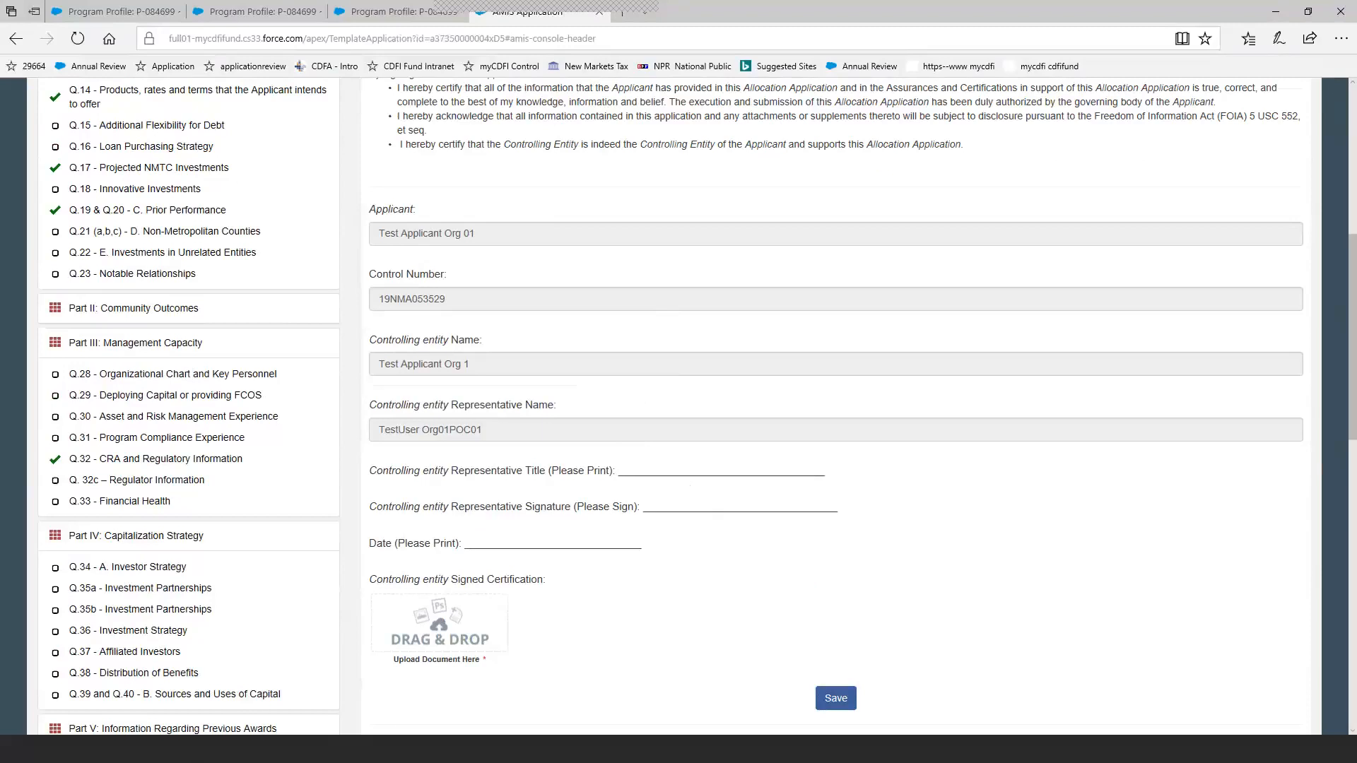
# Upload "test - CE Signature Page.pdf" as the controlling entity's signed certification and save the subsection.
pyautogui.click(204, 754)
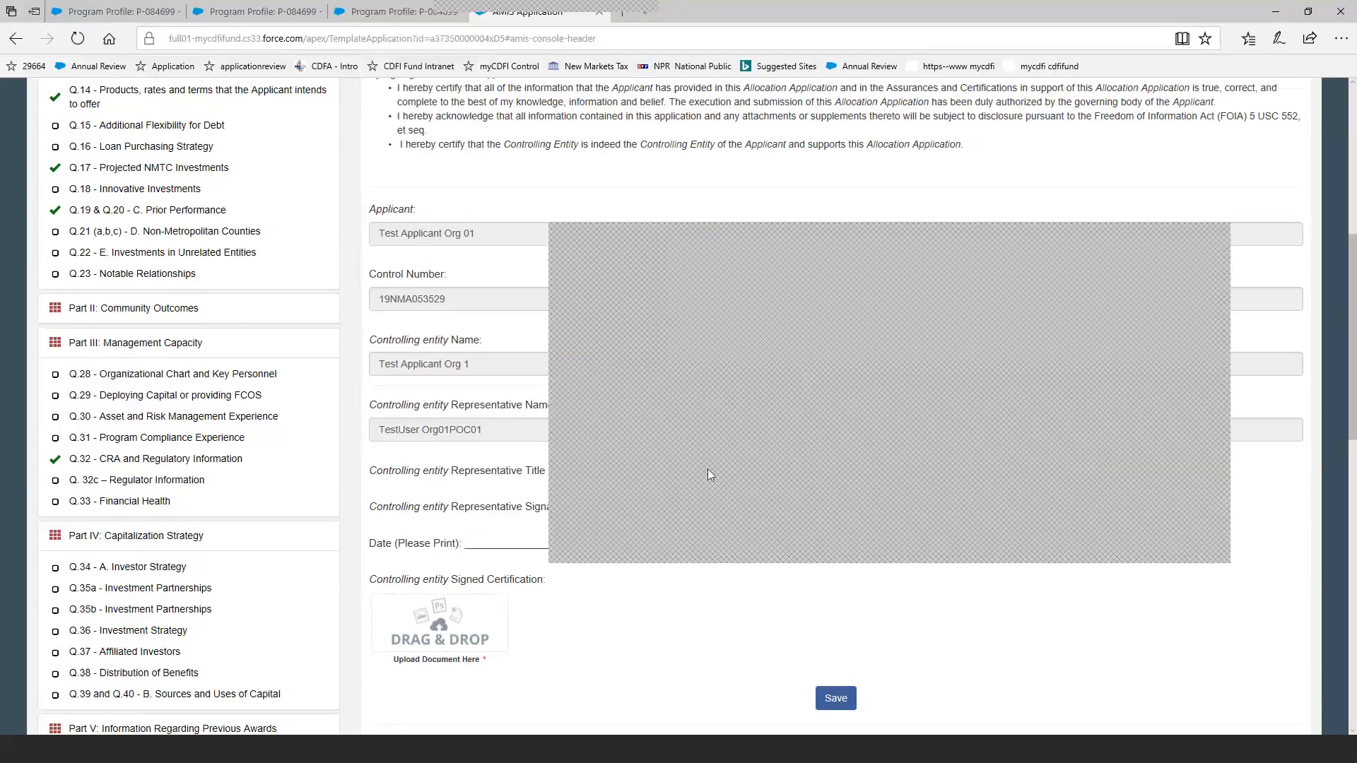
pyautogui.click(417, 659)
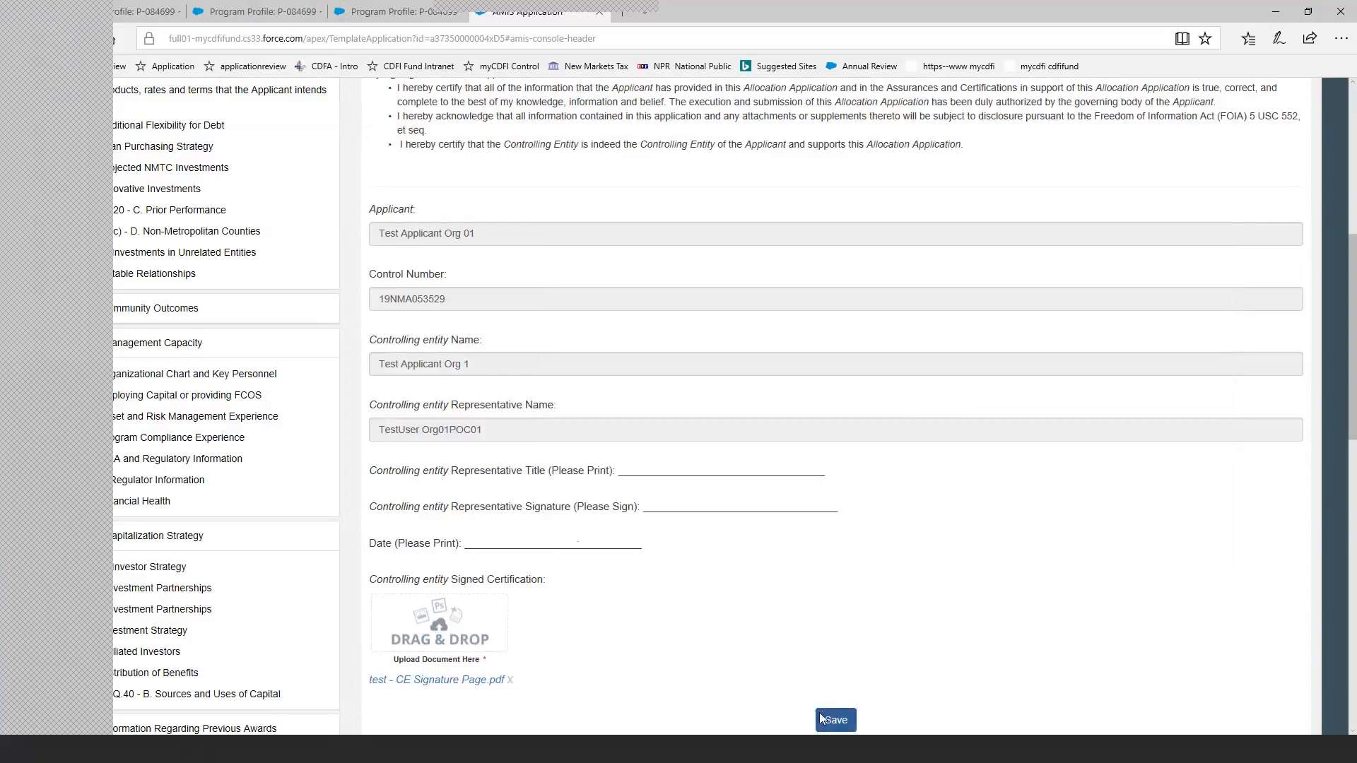
pyautogui.click(820, 714)
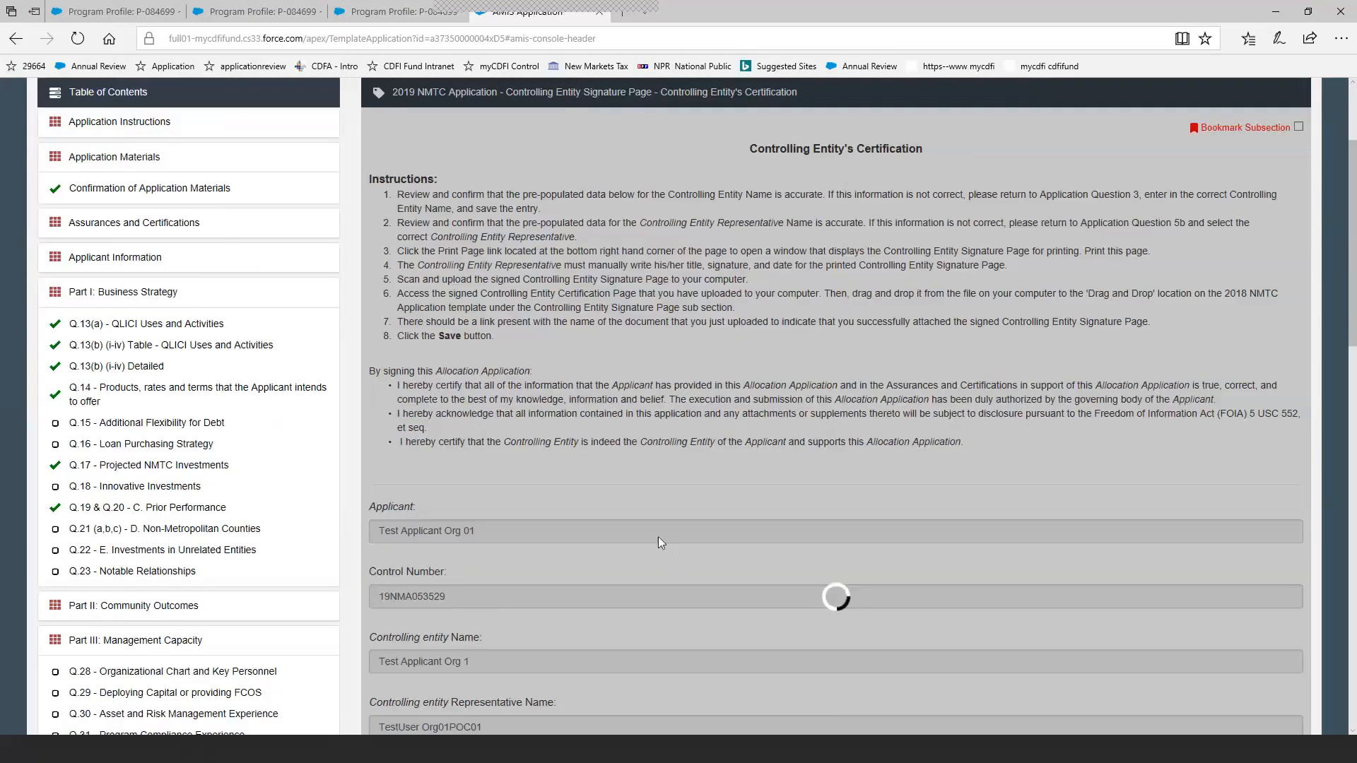
# Open Attestation and Submission, then clear and reselect the Authorized Representative's agreement to the stated terms.
pyautogui.scroll(-10, 549, 543)
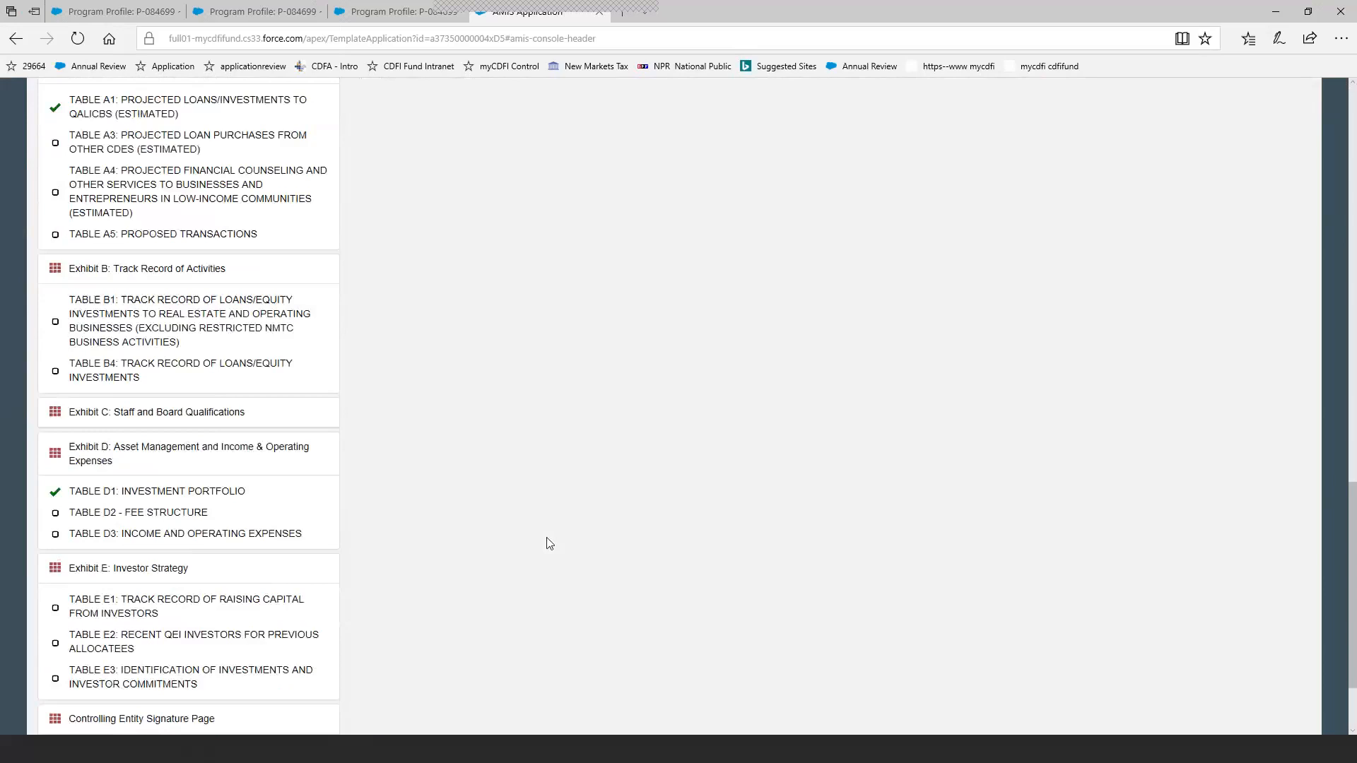
pyautogui.scroll(-2, 550, 543)
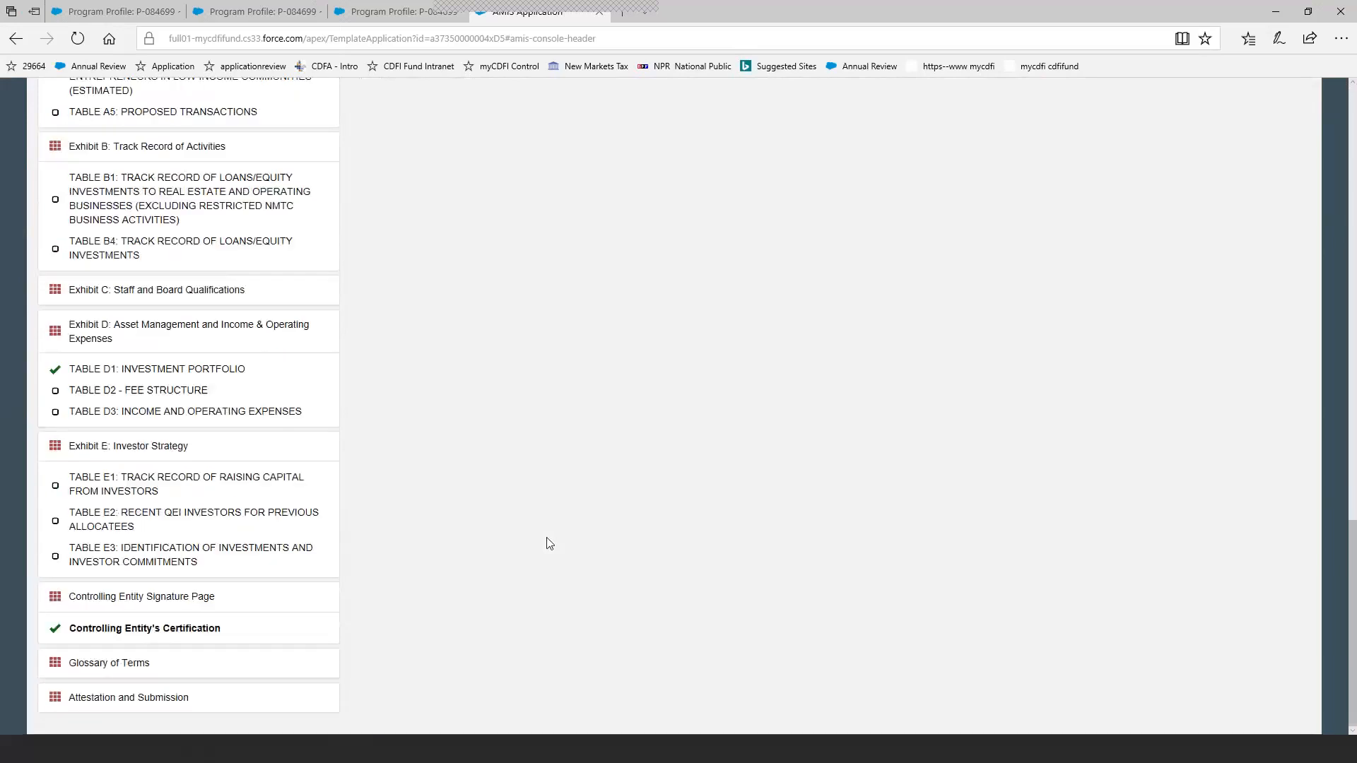
pyautogui.click(155, 698)
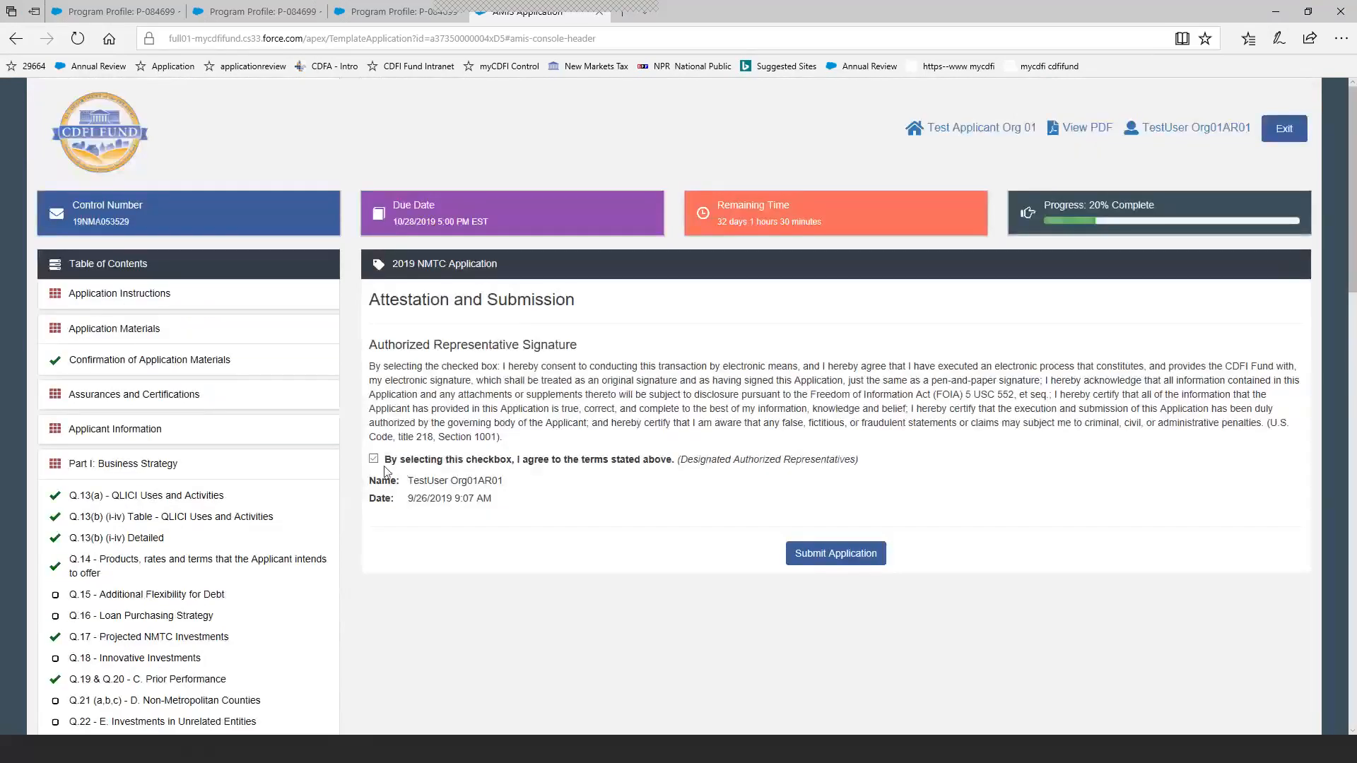
pyautogui.click(374, 460)
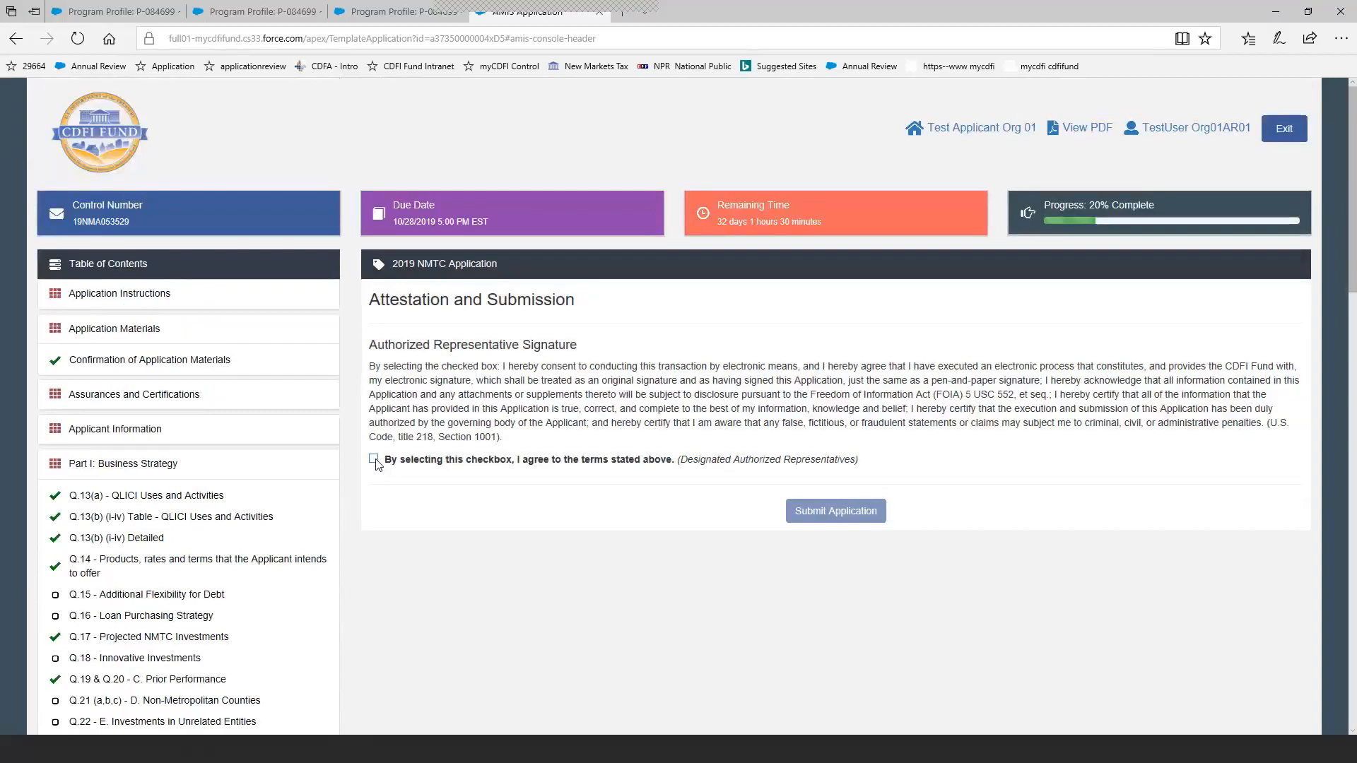
pyautogui.click(374, 460)
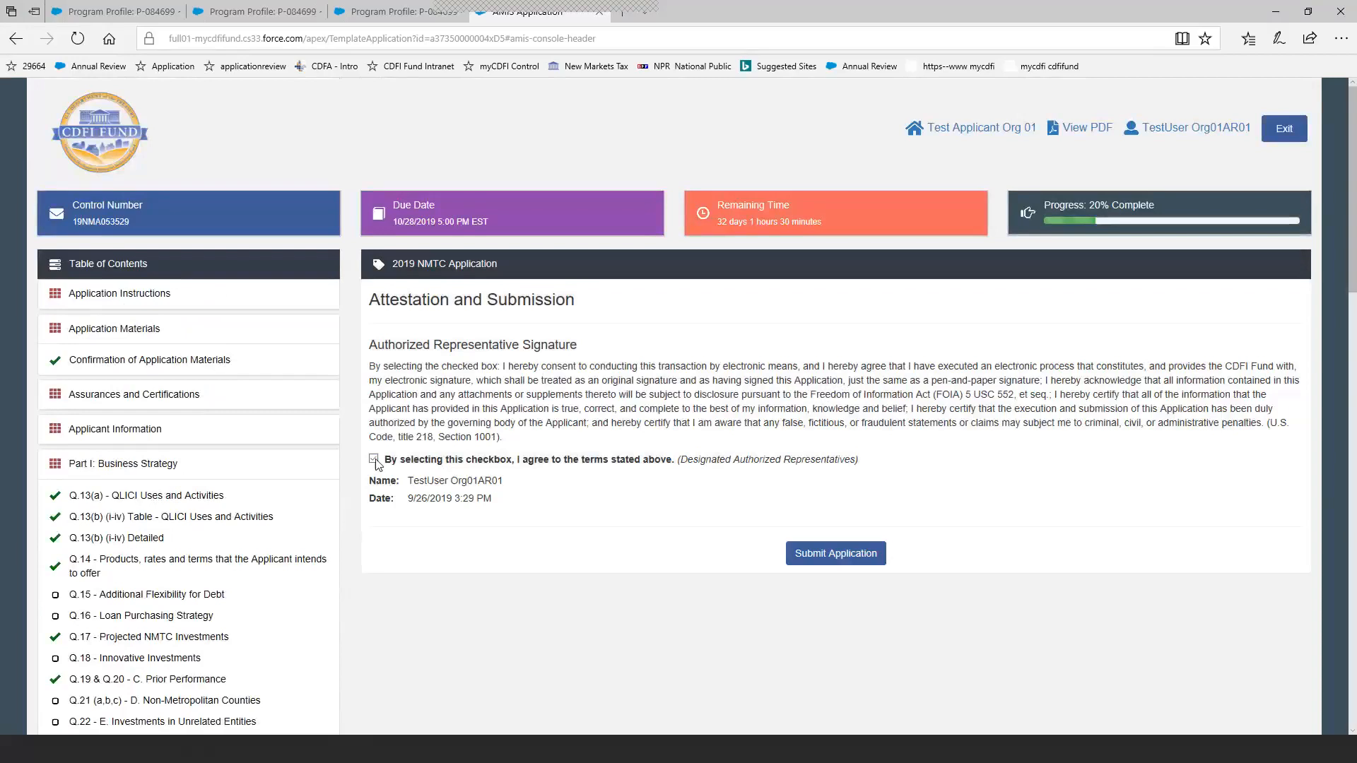